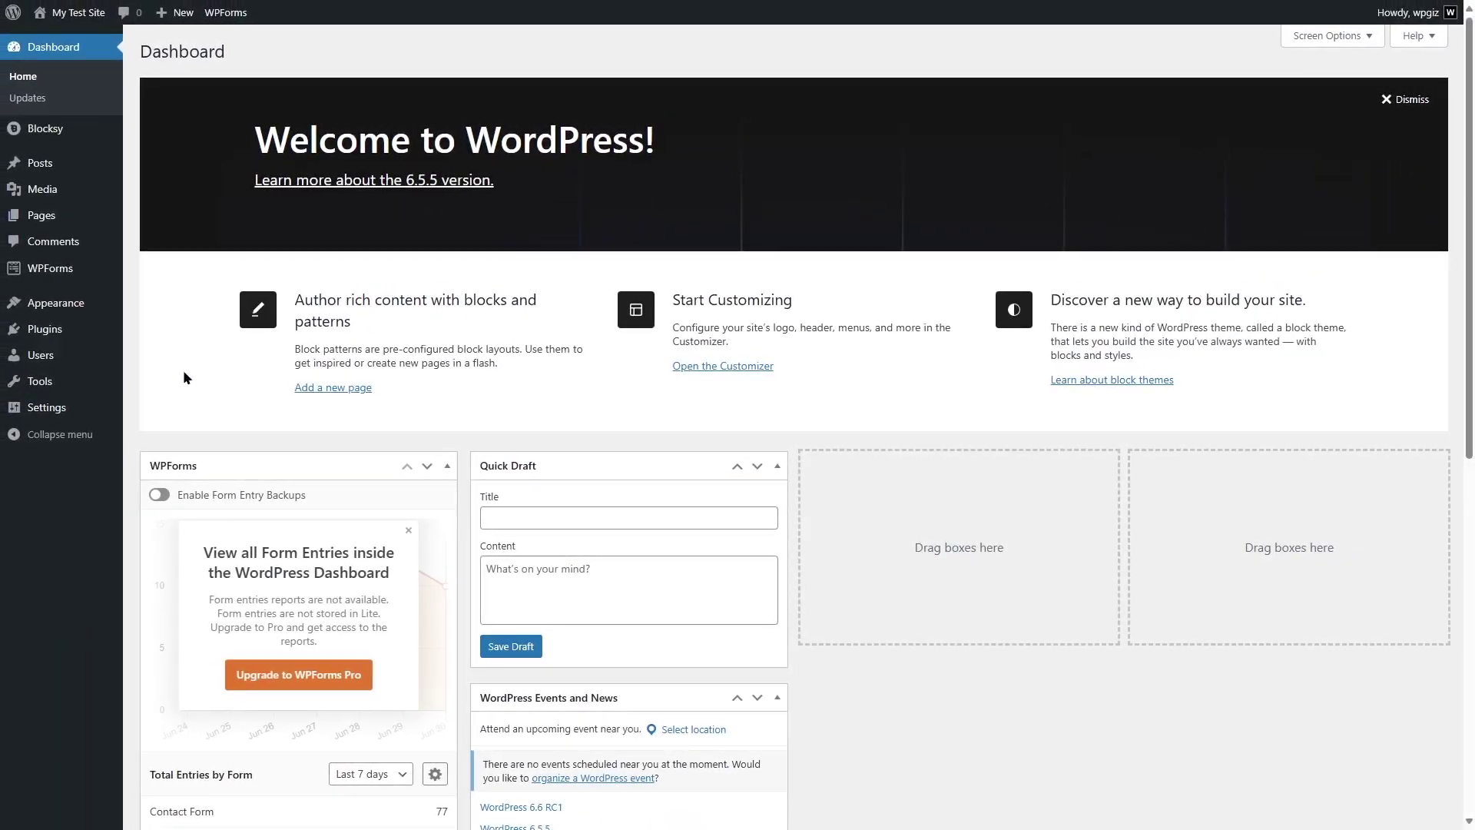
- Find the Post SMTP plugin in the WordPress plugin directory, then install and activate it
mouse_move(47, 335)
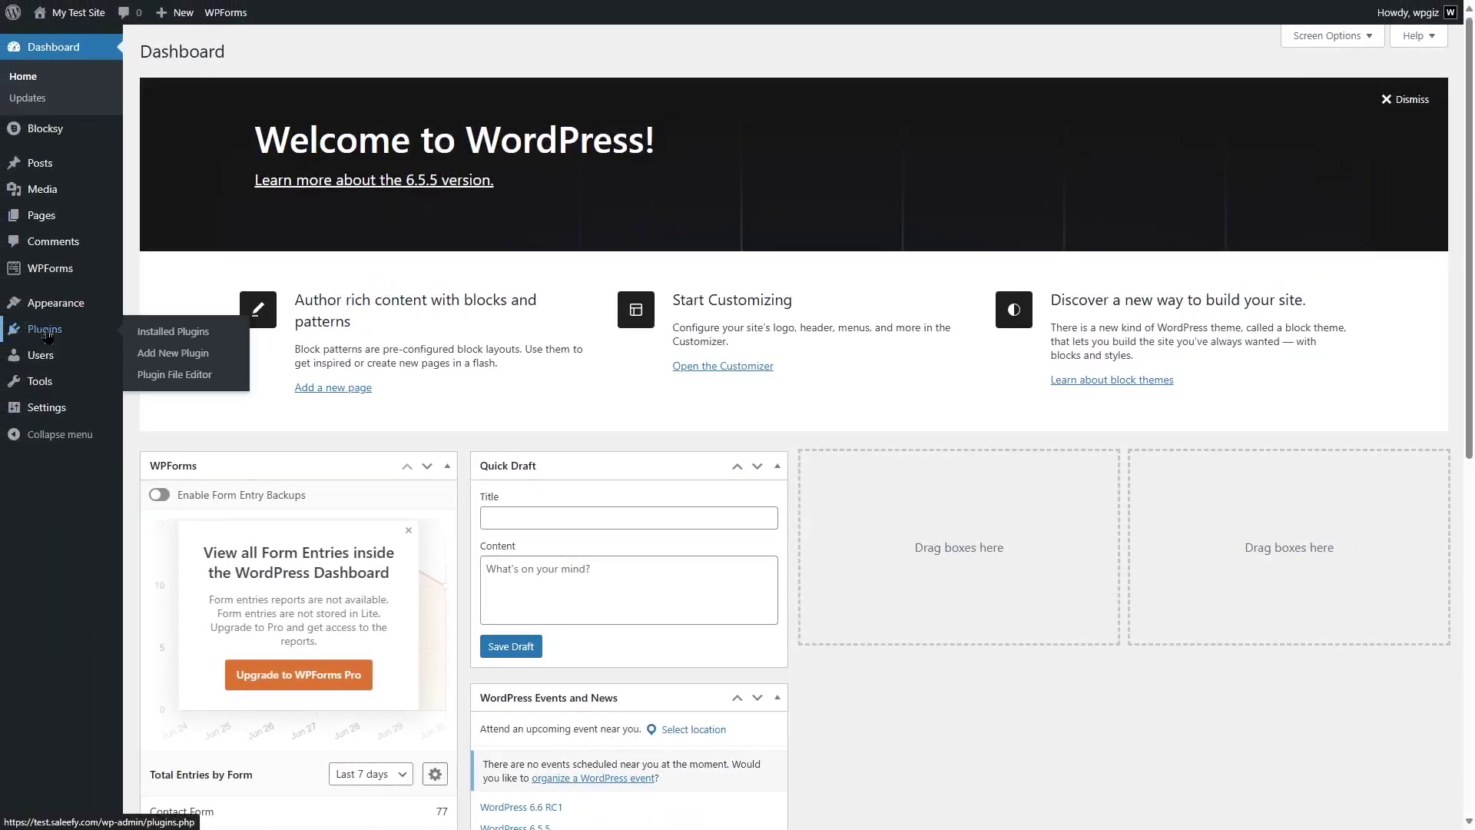
left_click(171, 358)
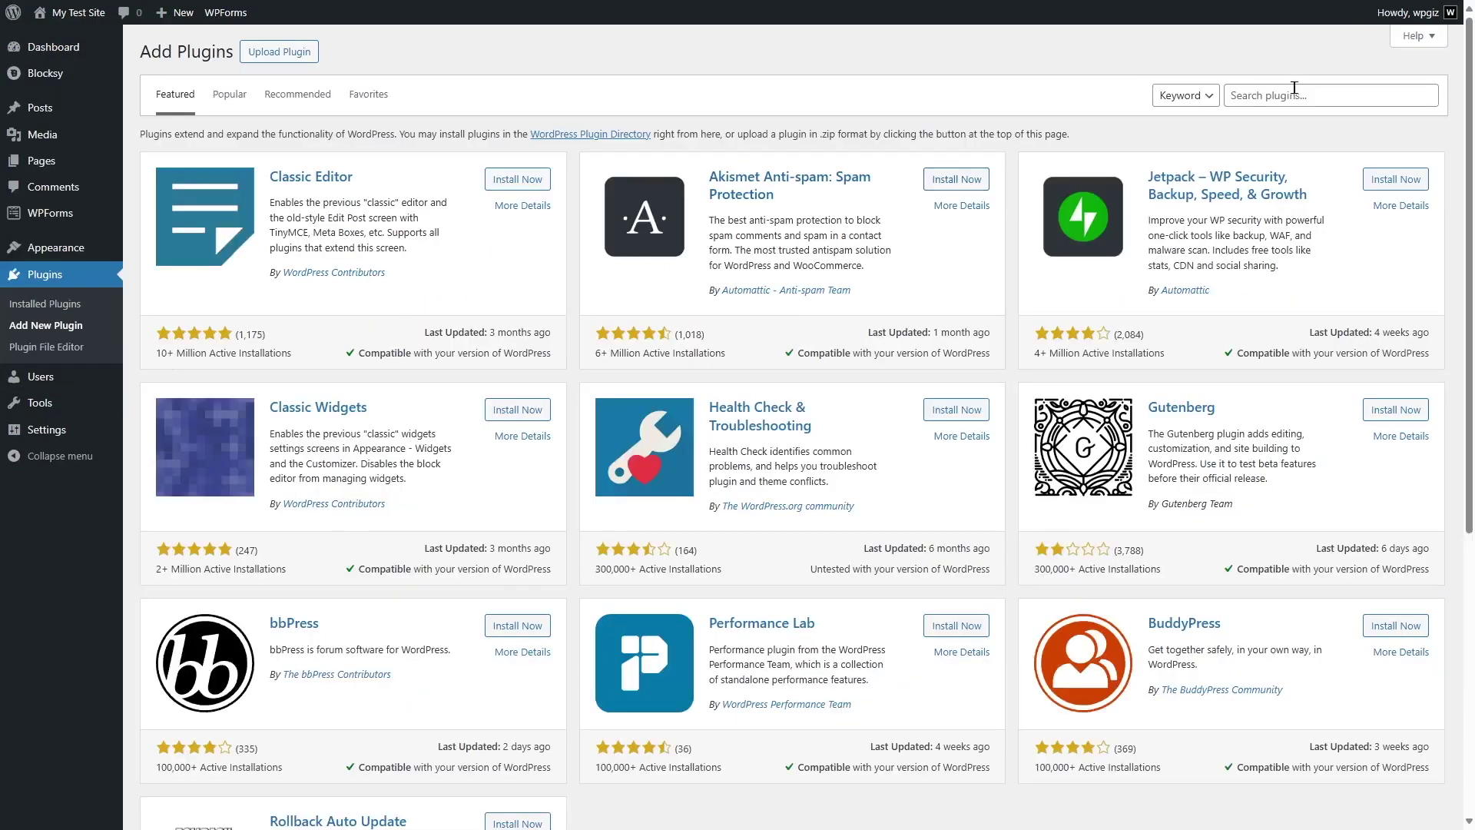
left_click(1295, 97)
type("Post SMTP")
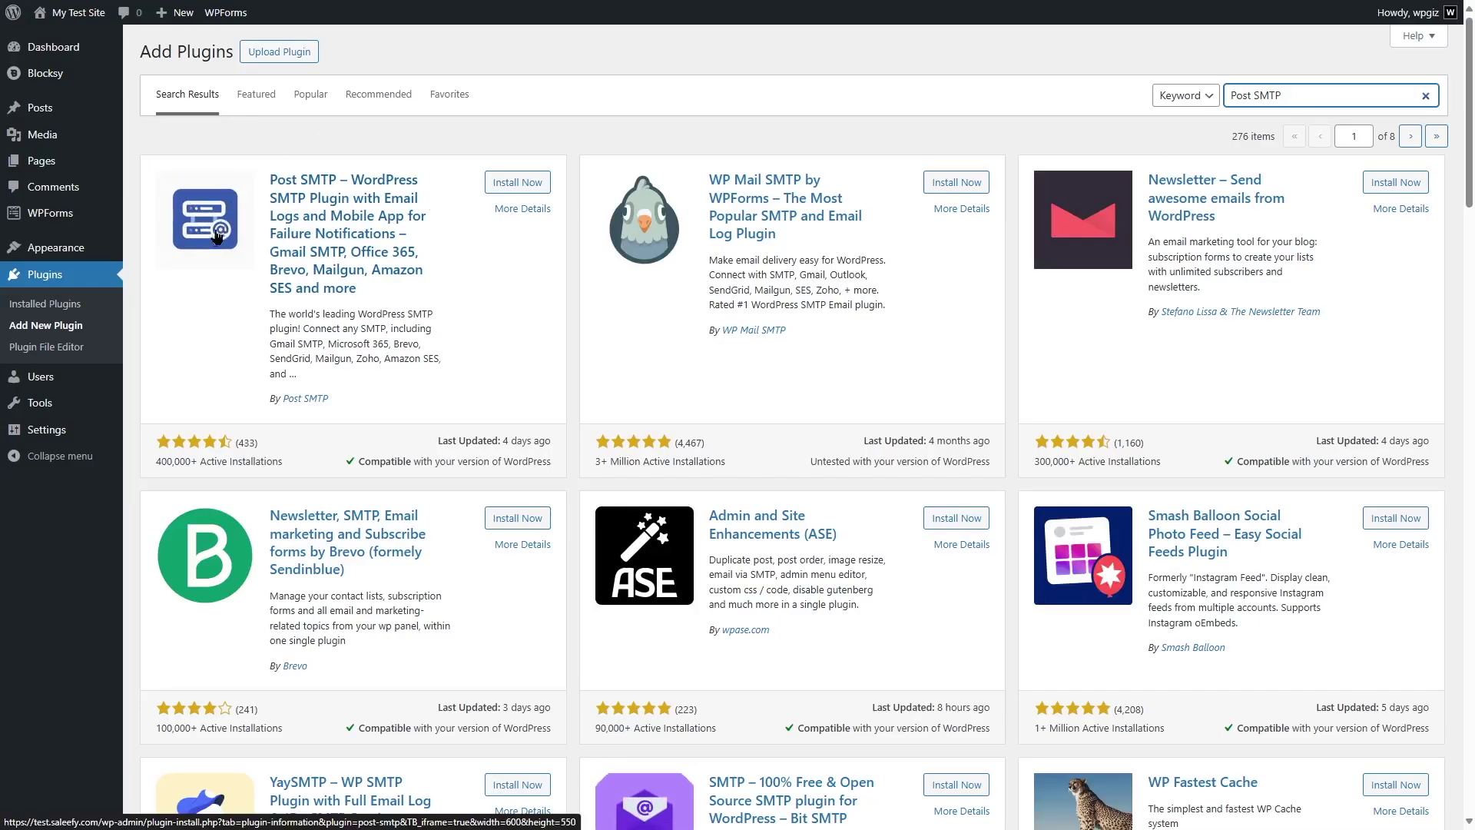
left_click(516, 184)
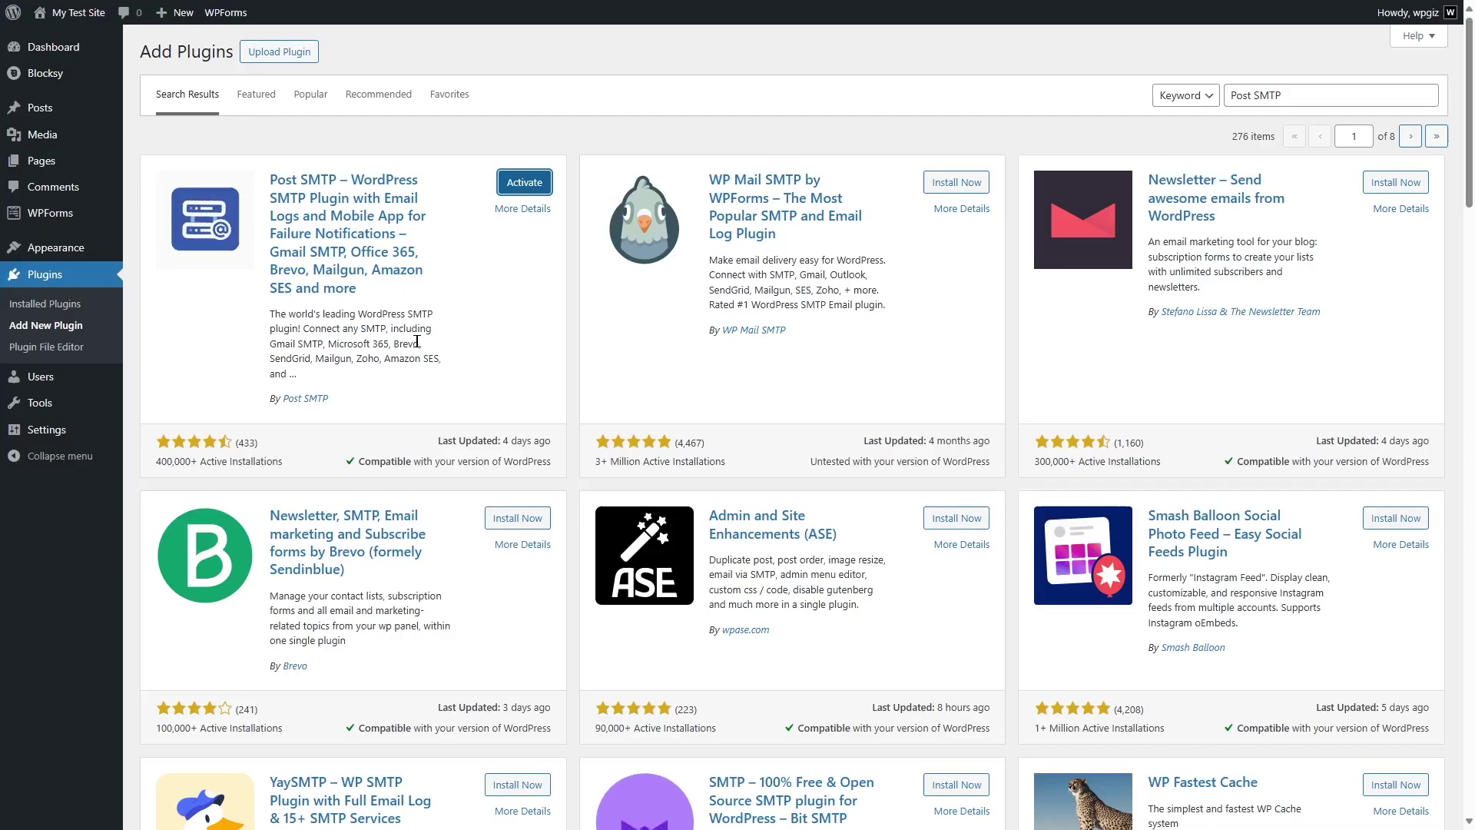
left_click(515, 185)
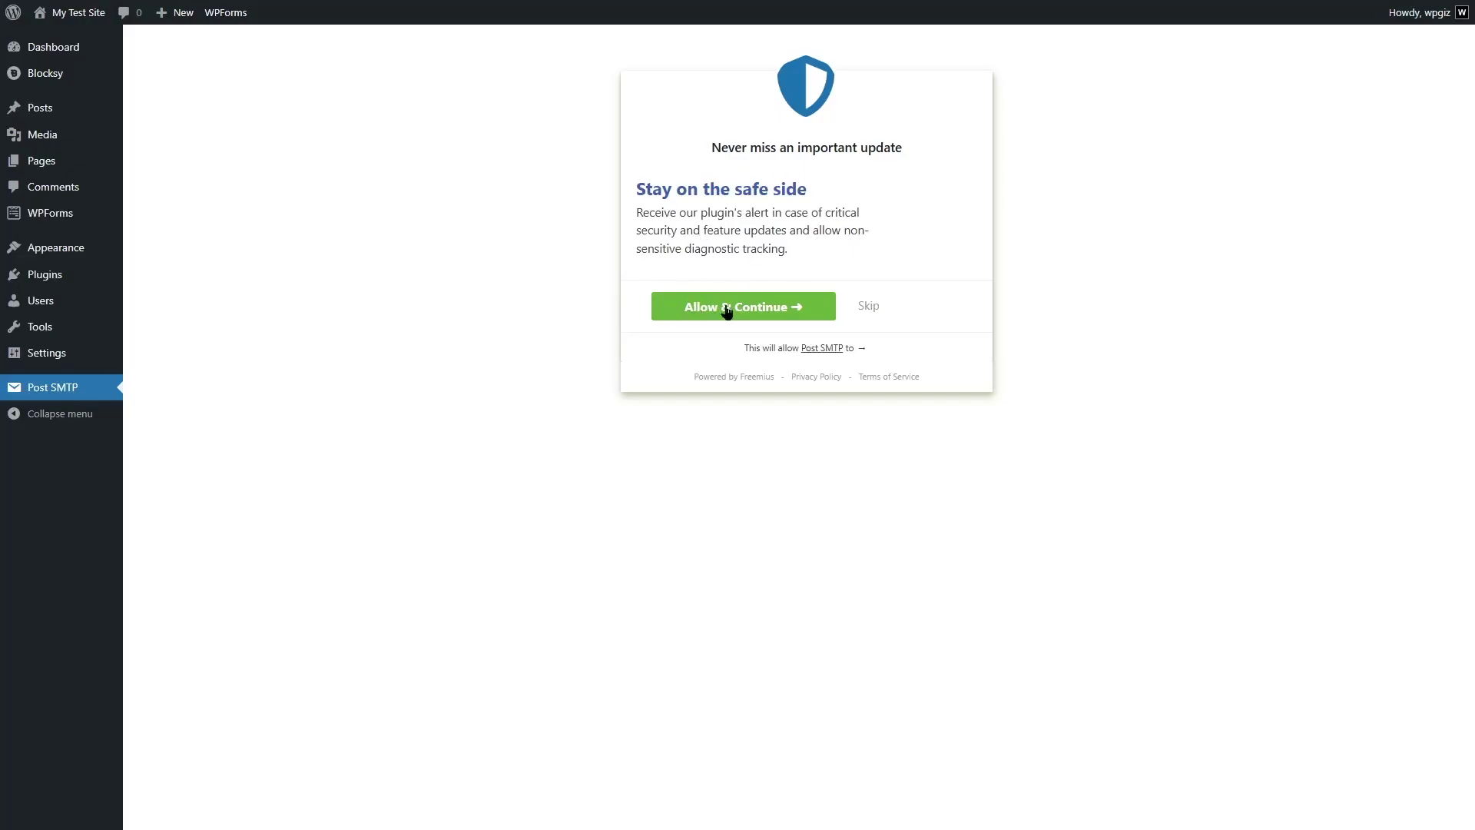
- Skip the plugin's update and tracking opt-in, and choose Gmail API as the mailer, continuing to its mailer settings
left_click(865, 304)
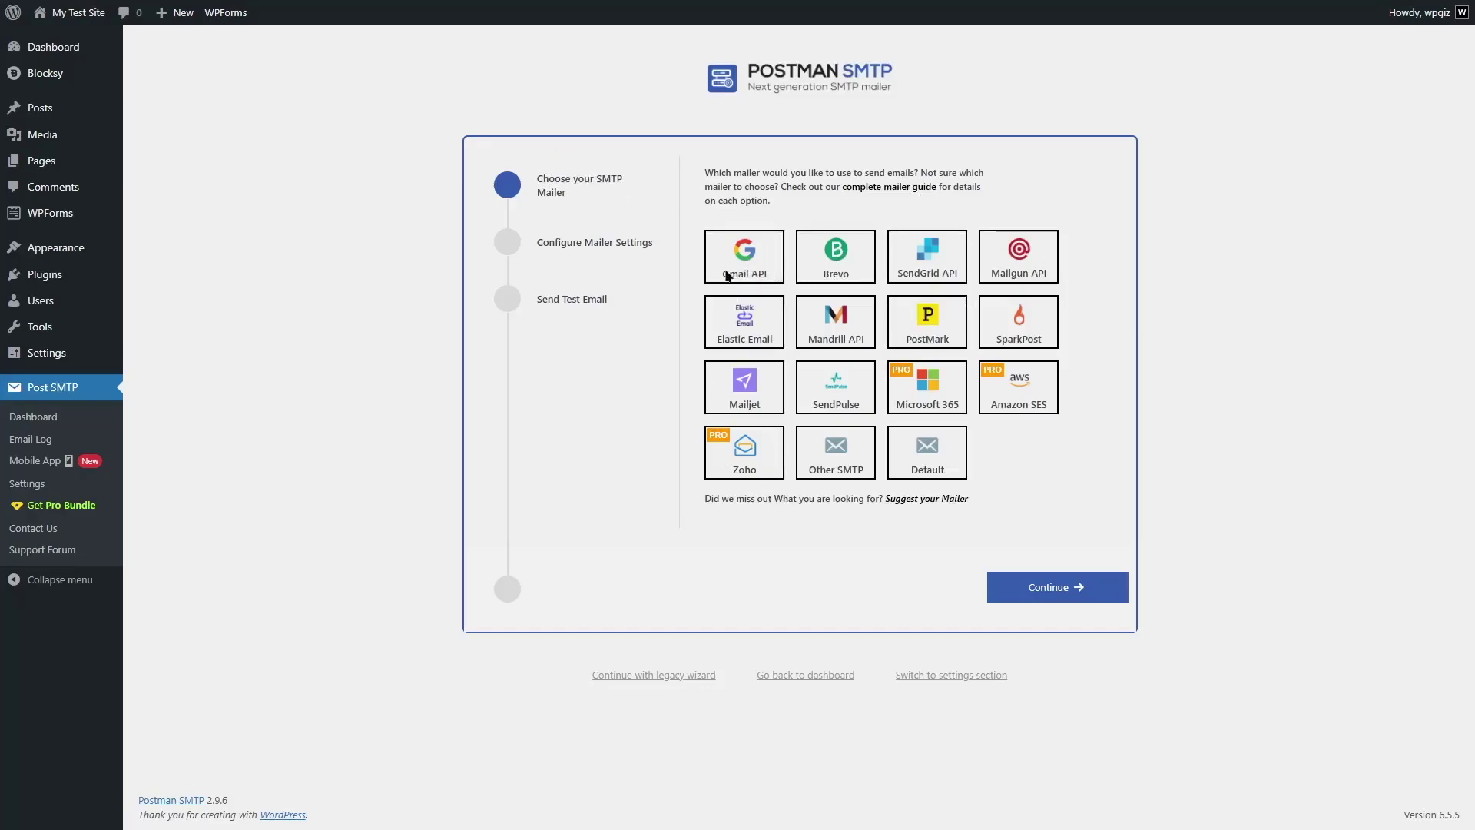
left_click(752, 263)
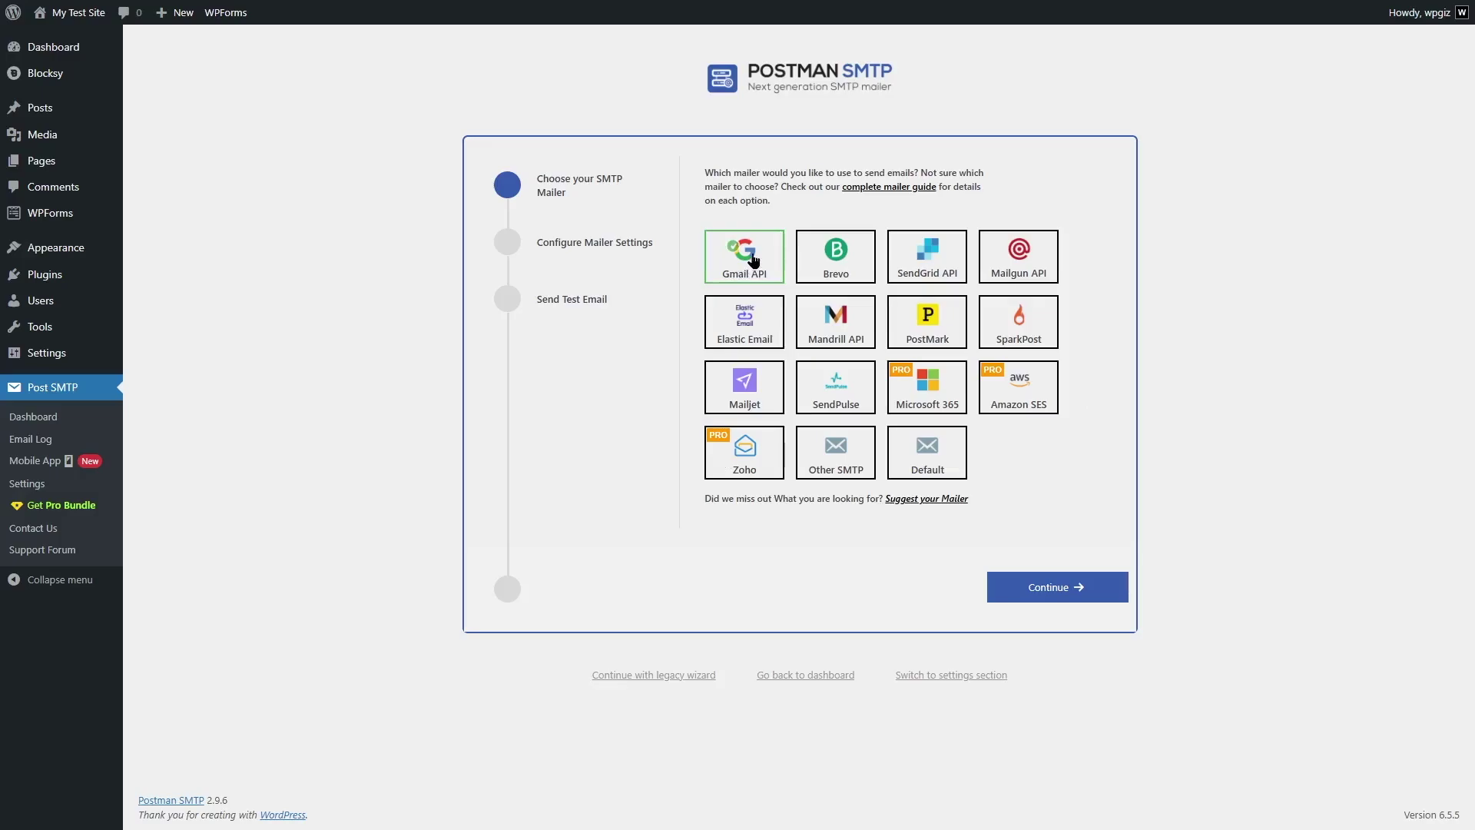
left_click(1056, 589)
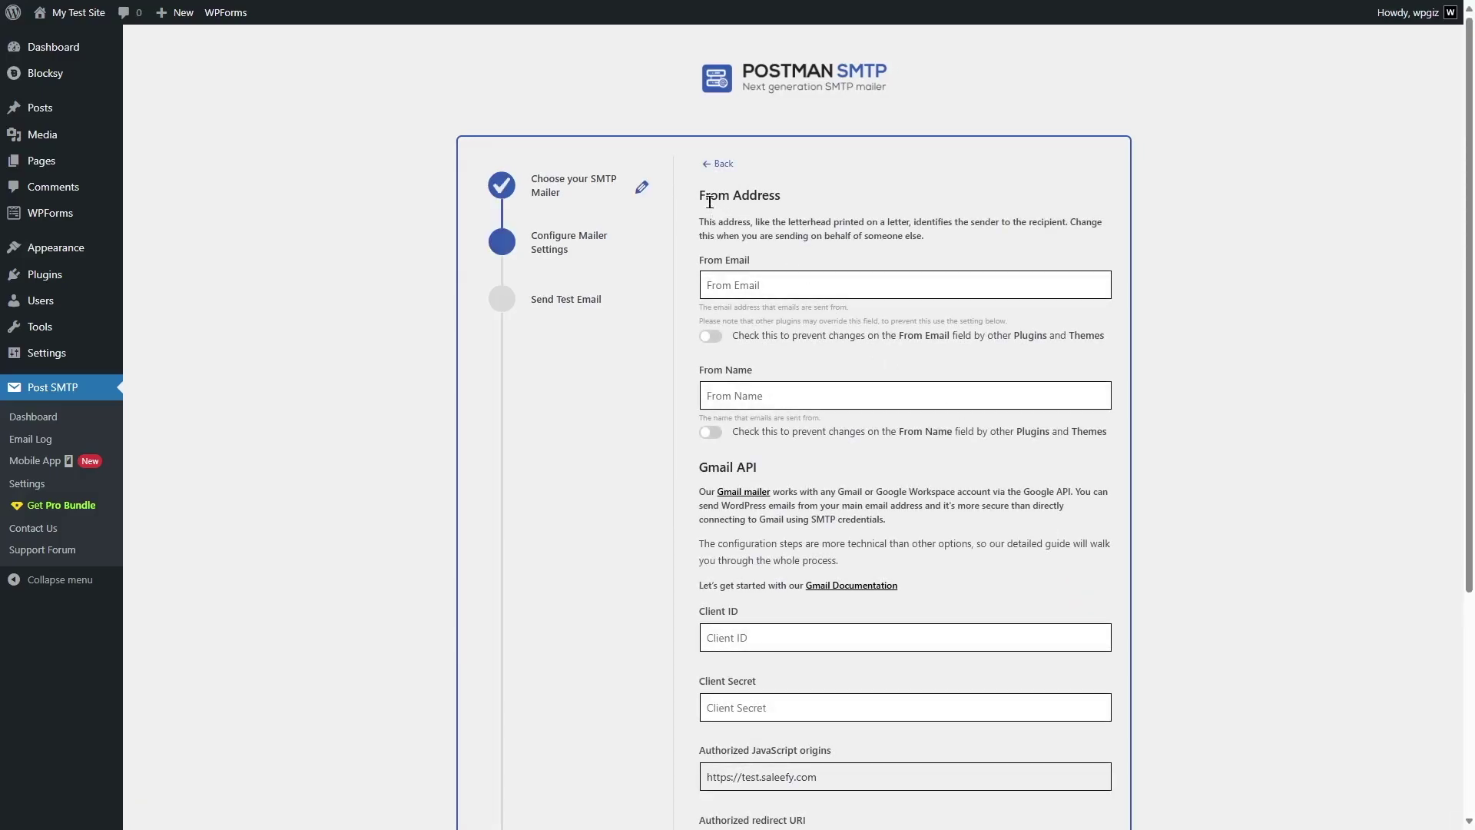
scroll(761, 214, "down", 1)
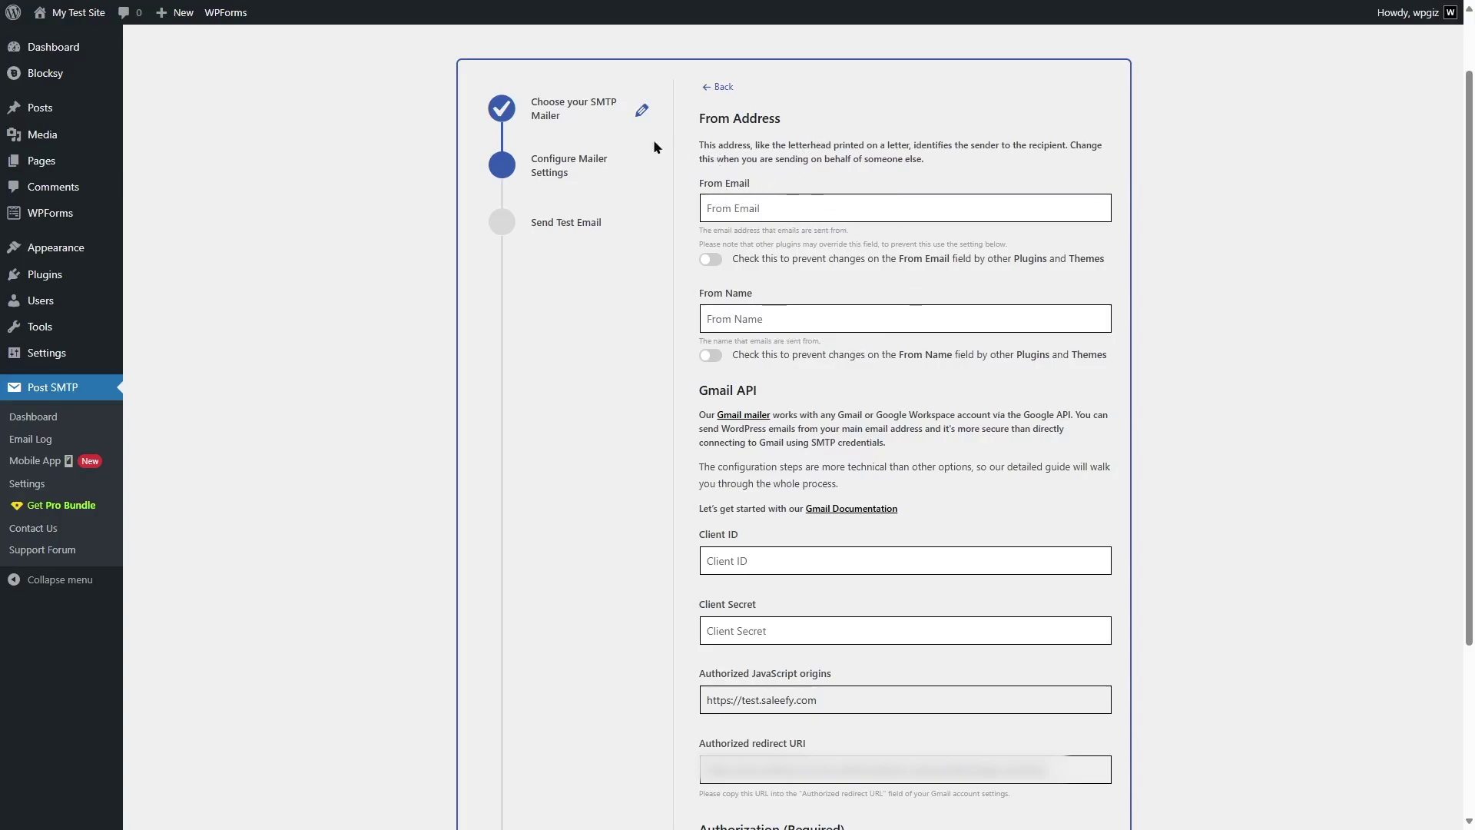
scroll(811, 203, "down", 3)
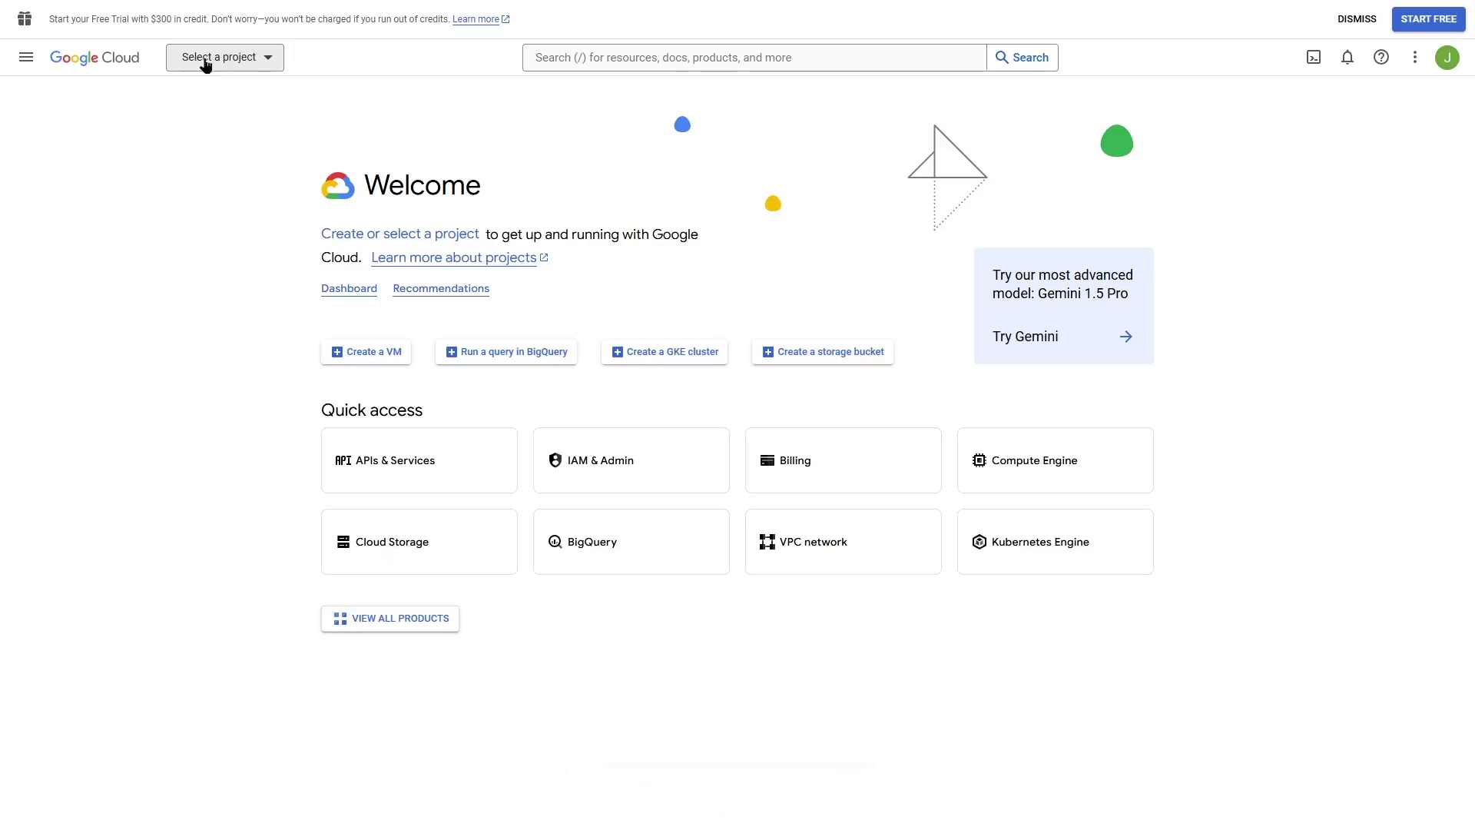
- Switch to Google Cloud and create a project named WP mail with No organization as its location
left_click(268, 63)
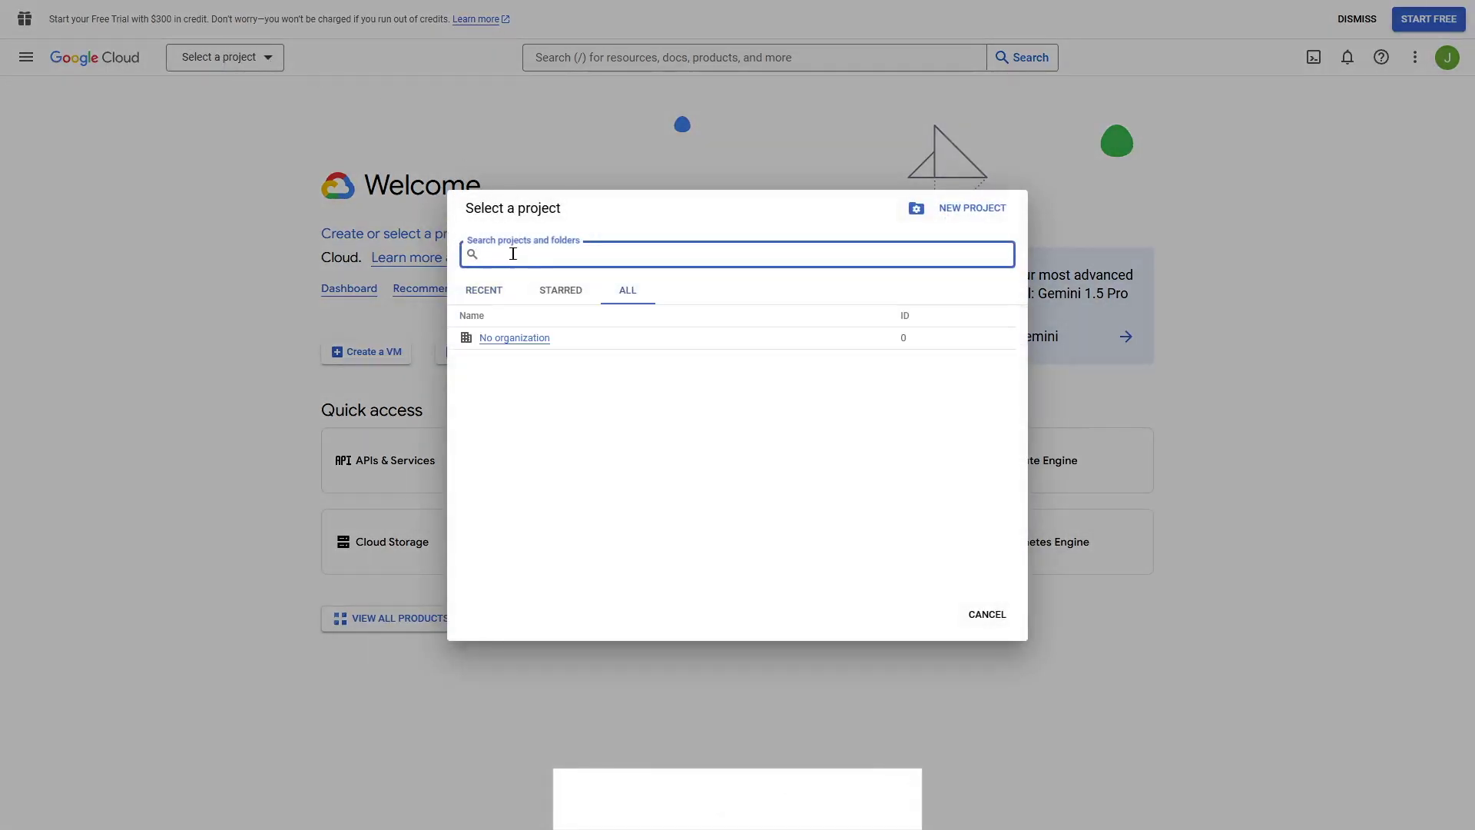
left_click(981, 213)
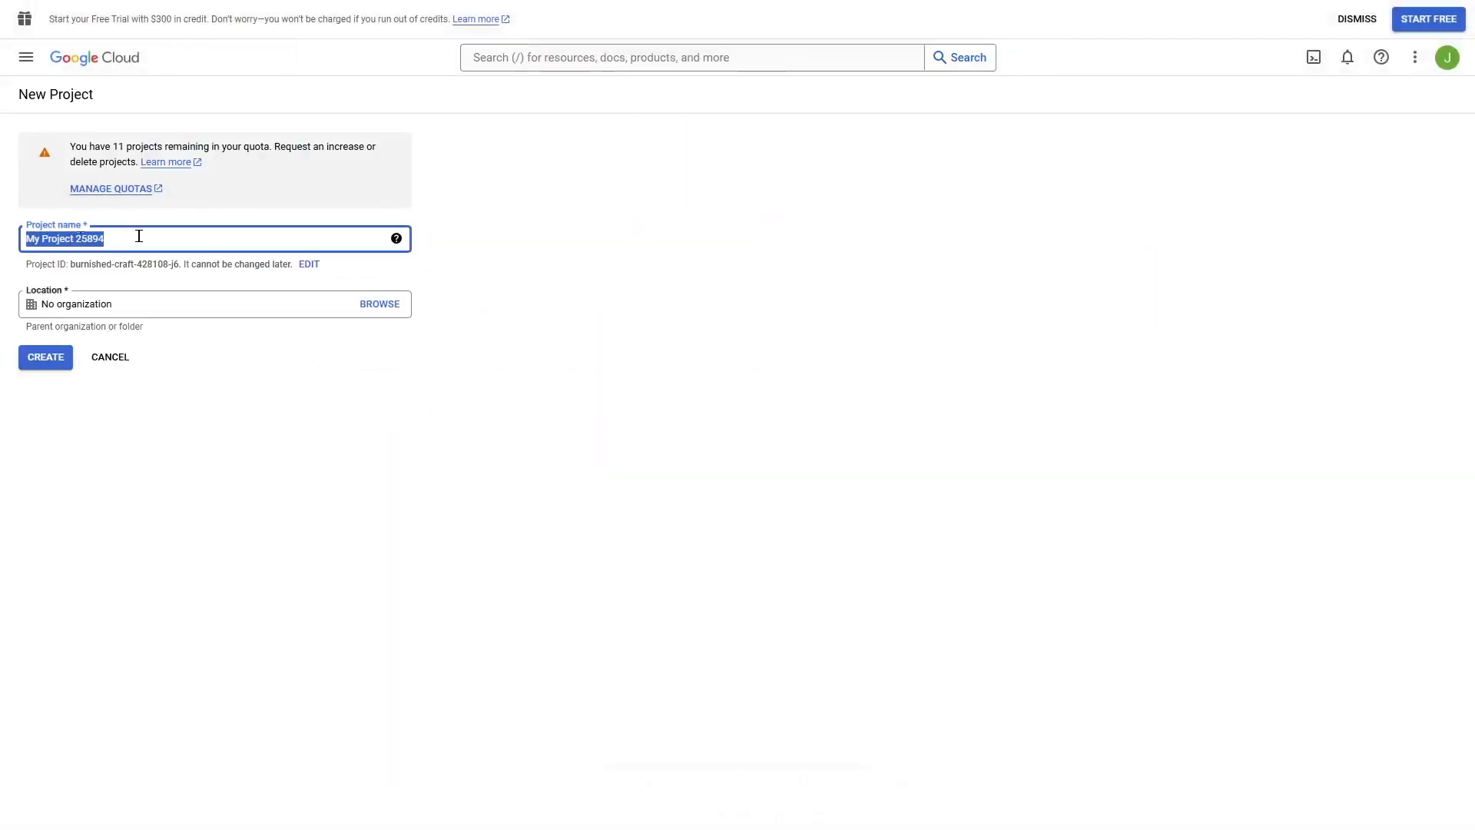
type("WP mail")
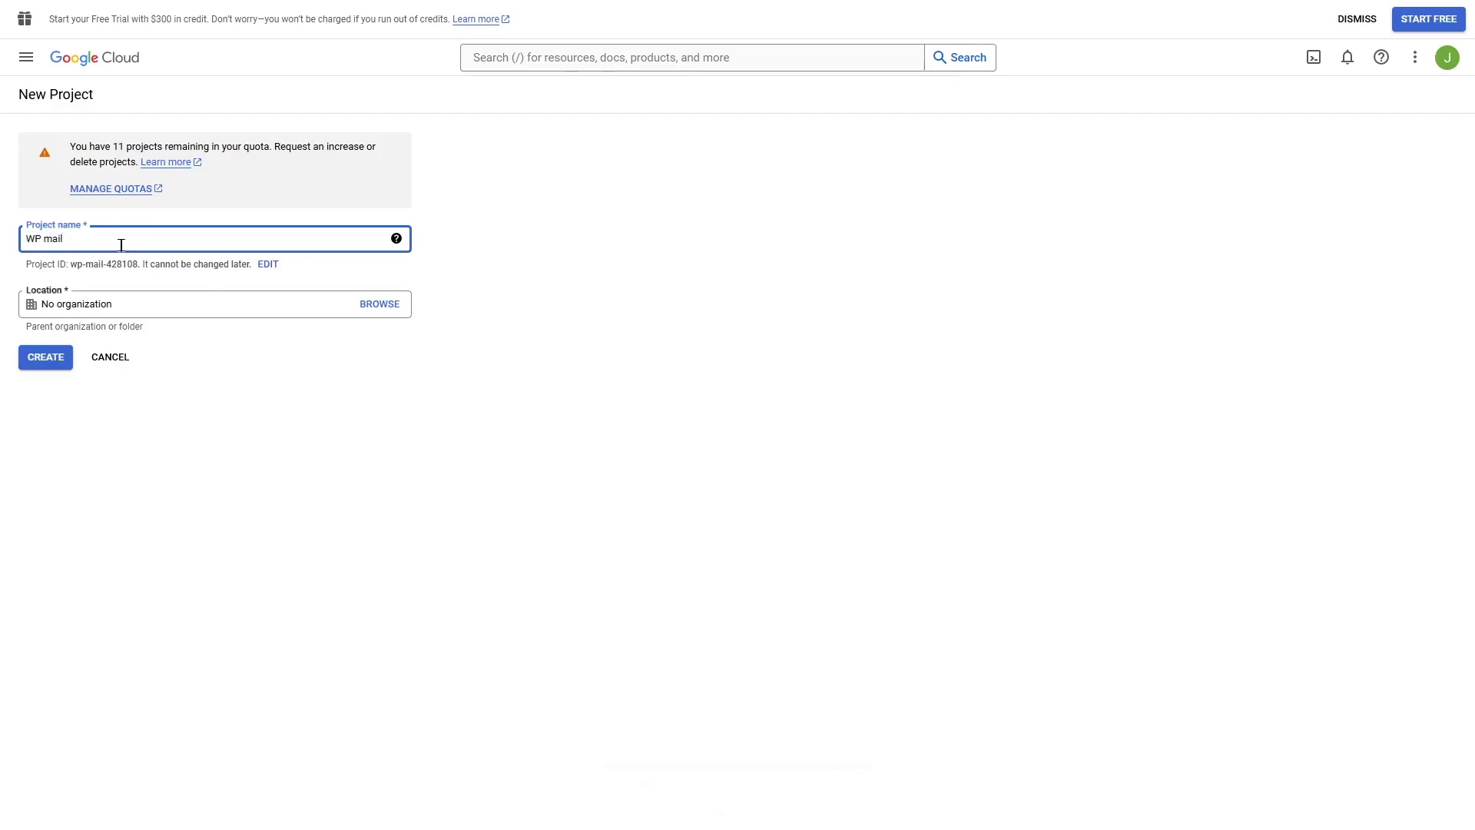
left_click(286, 310)
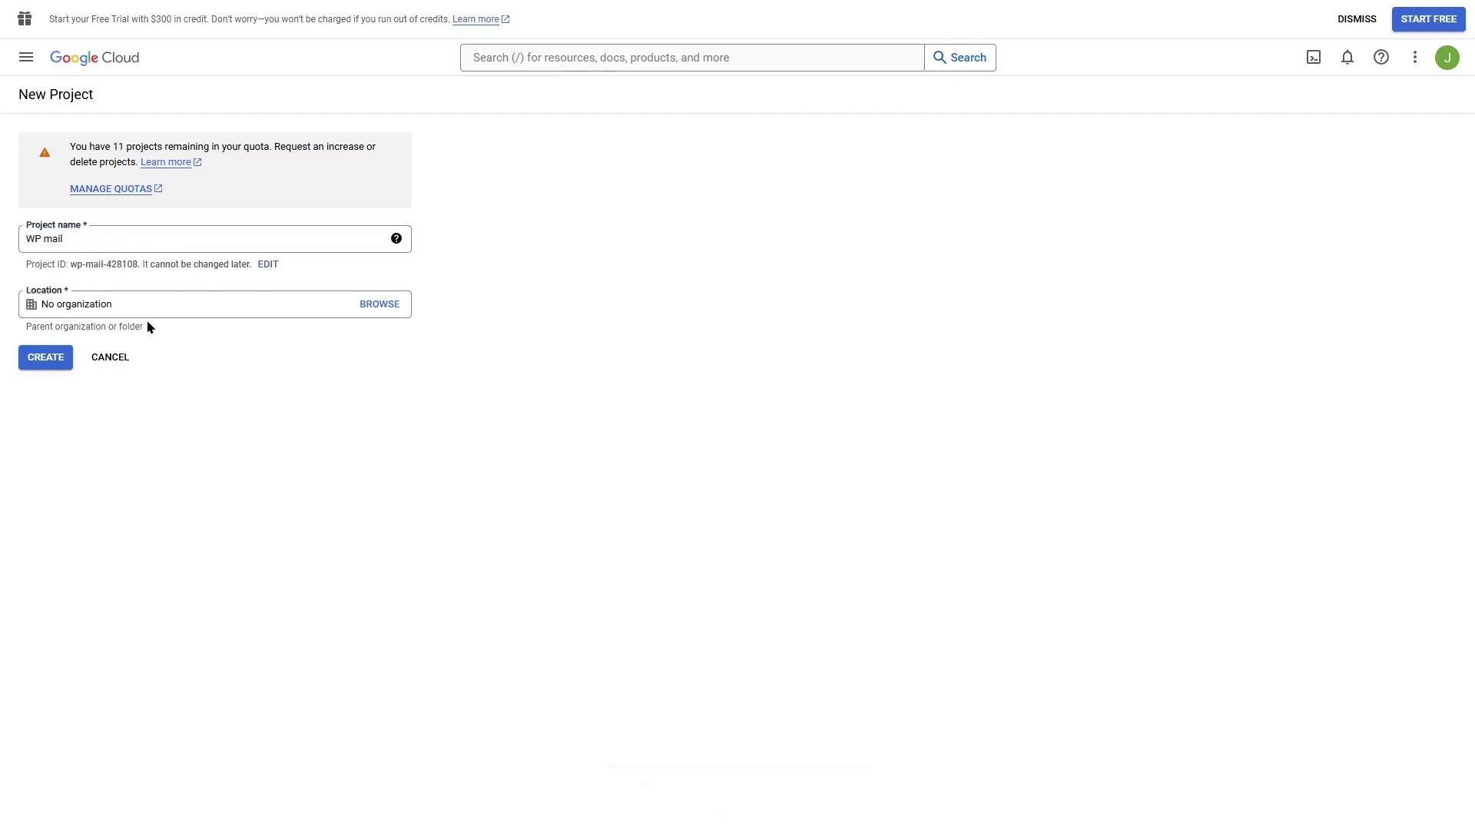
left_click(384, 311)
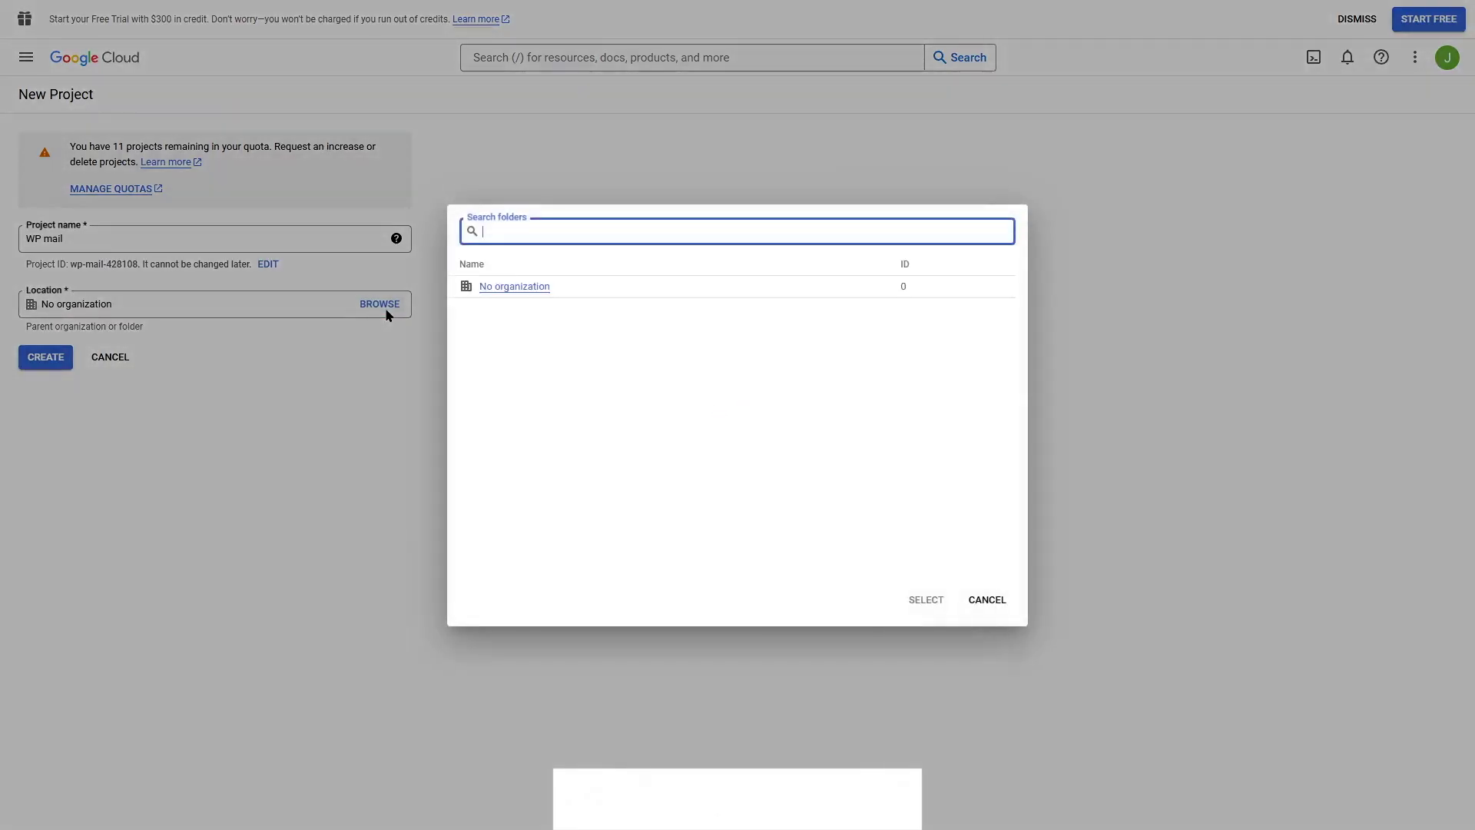
left_click(113, 452)
left_click(38, 358)
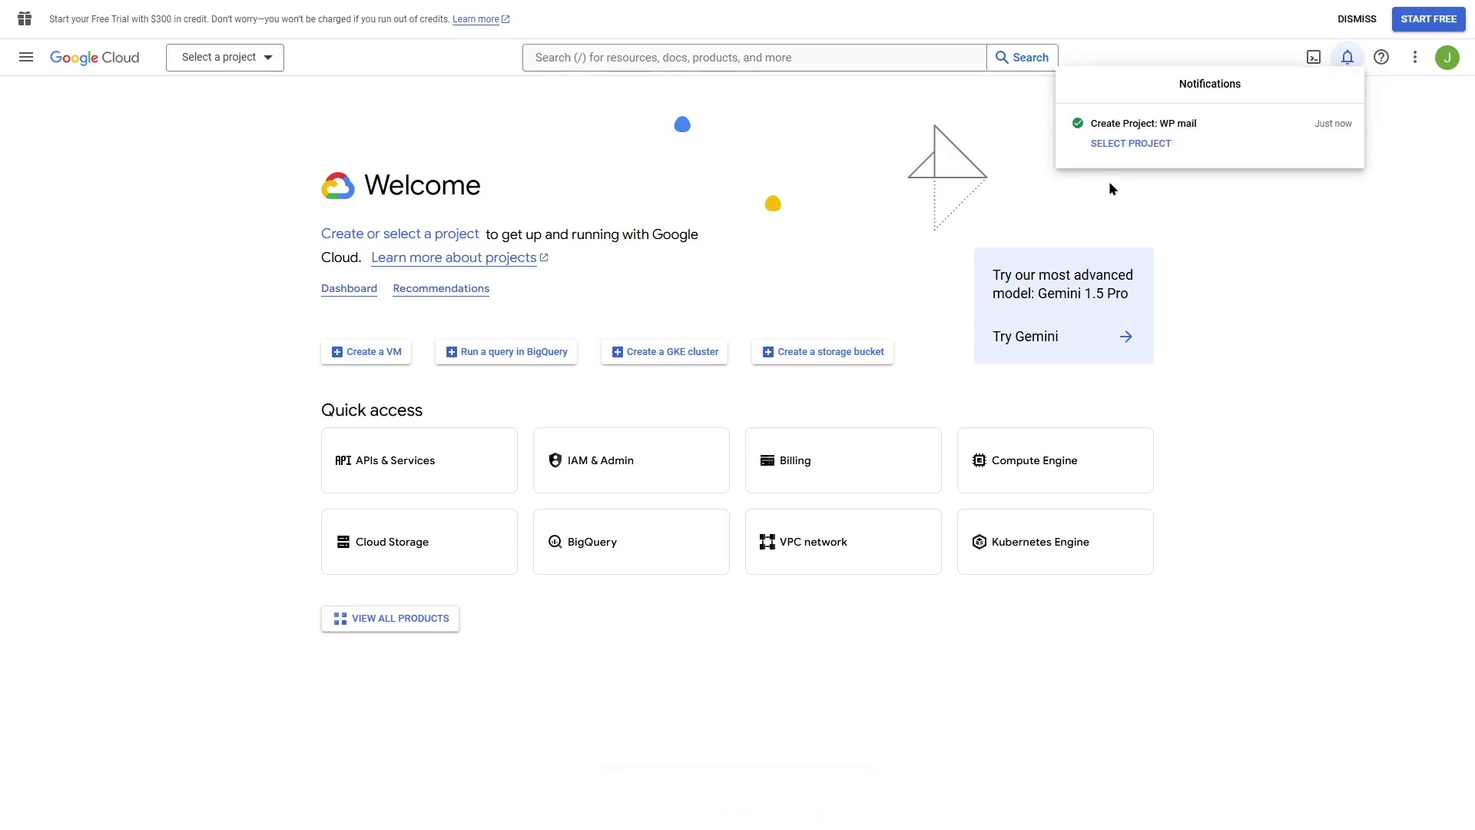
- Select the WP mail project and enable the Gmail API from the API Library
left_click(1131, 144)
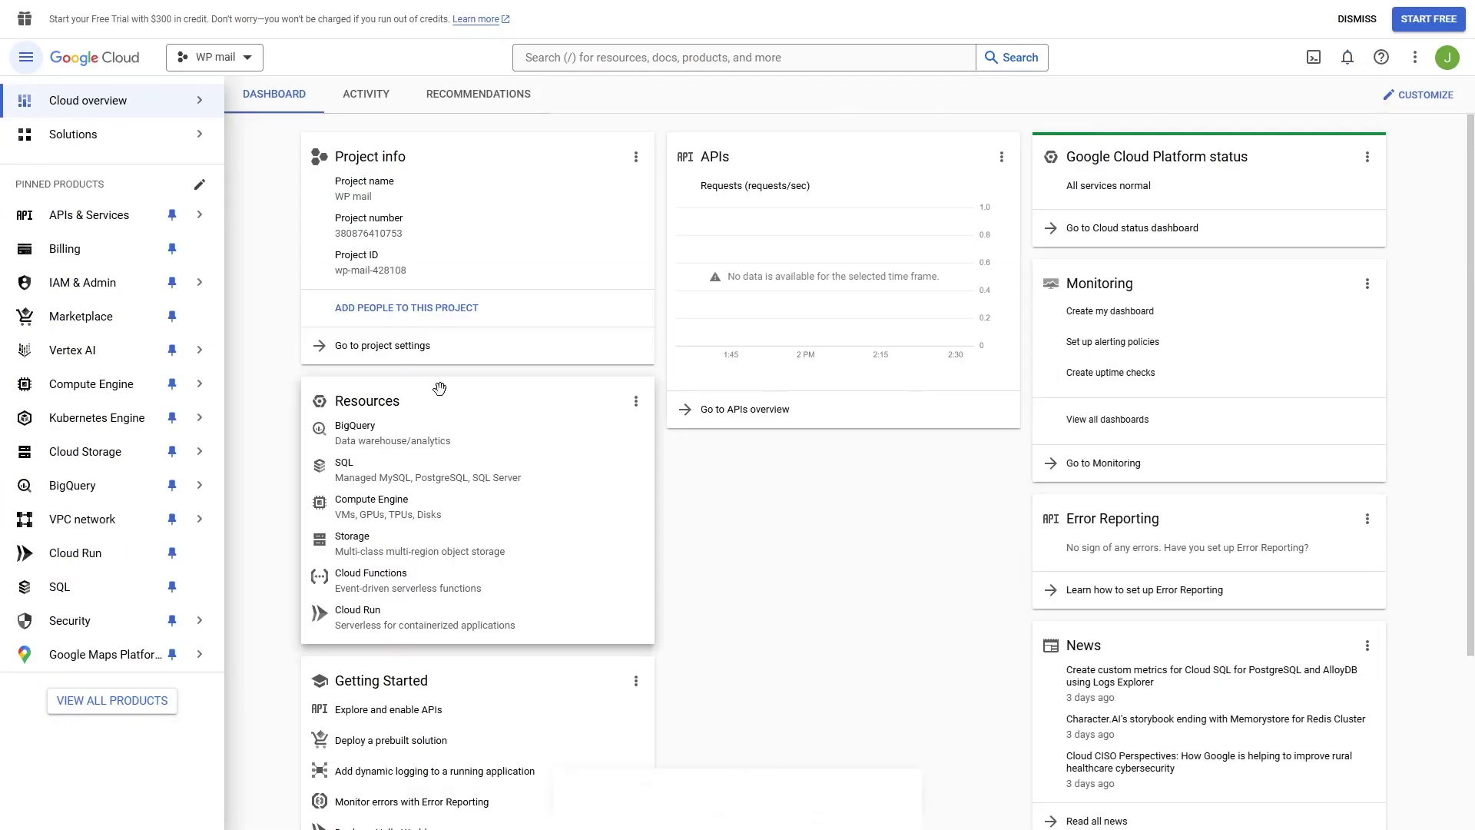
left_click(76, 223)
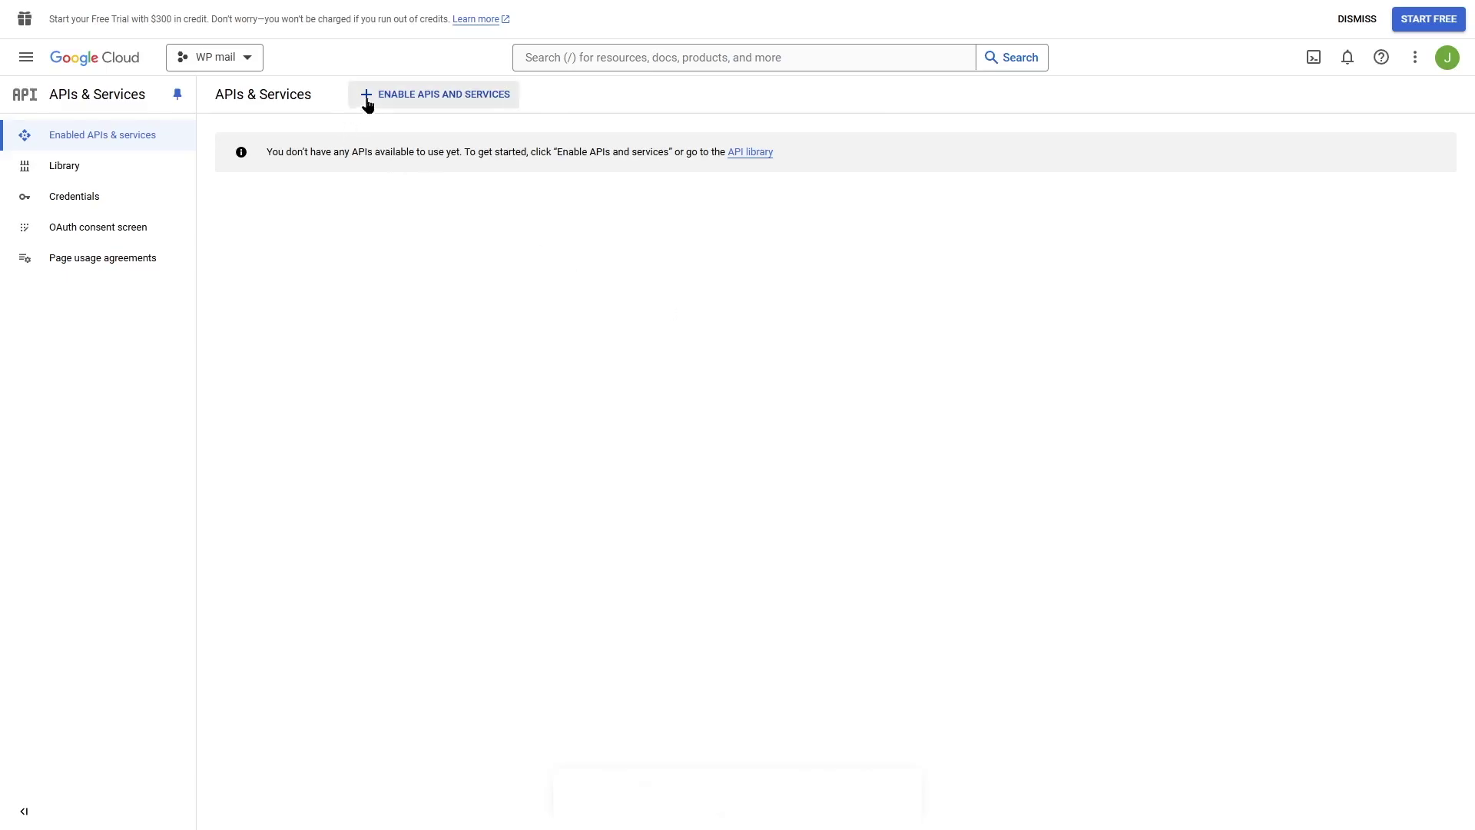
left_click(414, 97)
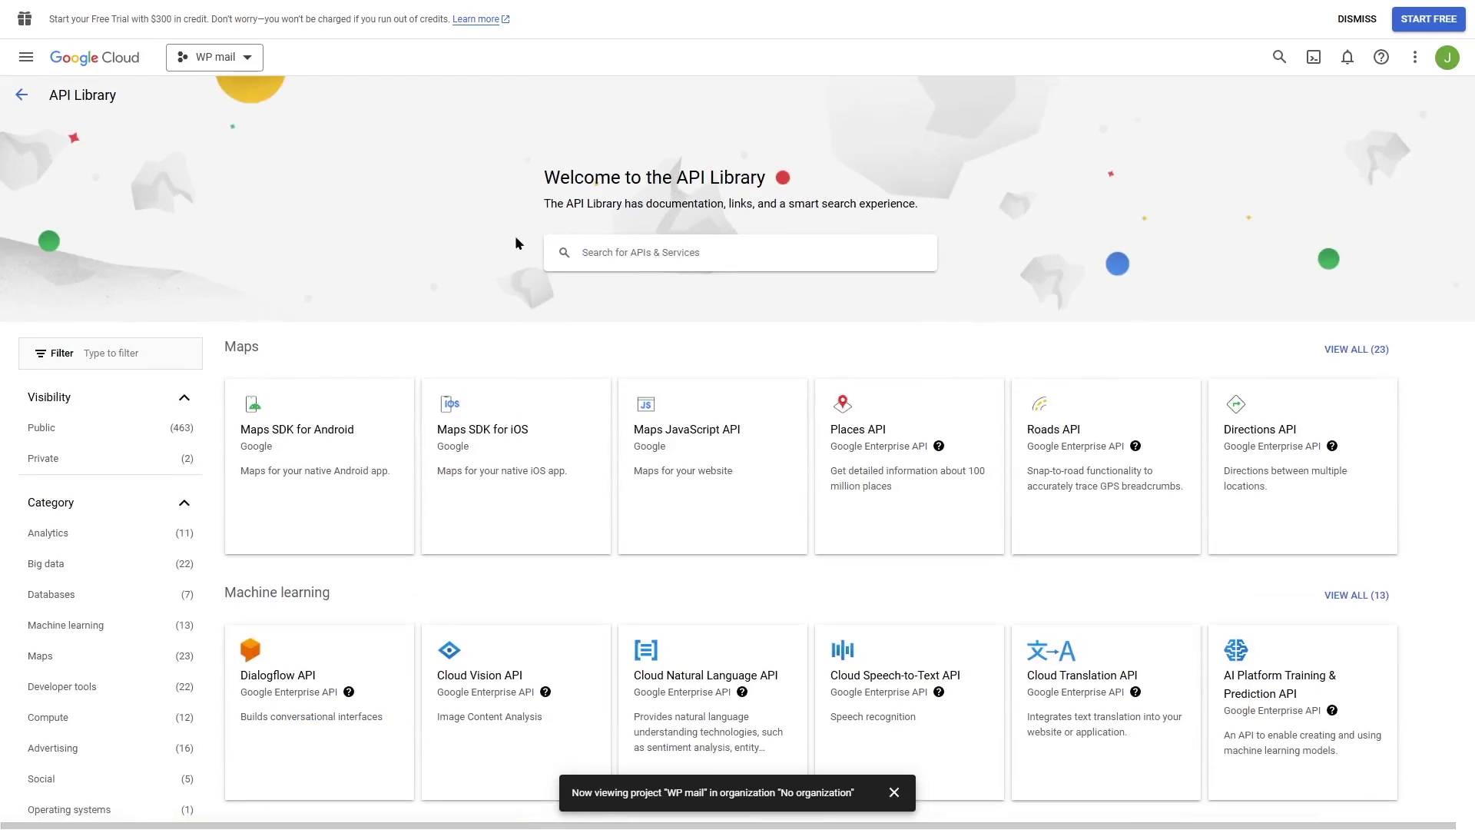
scroll(516, 242, "down", 5)
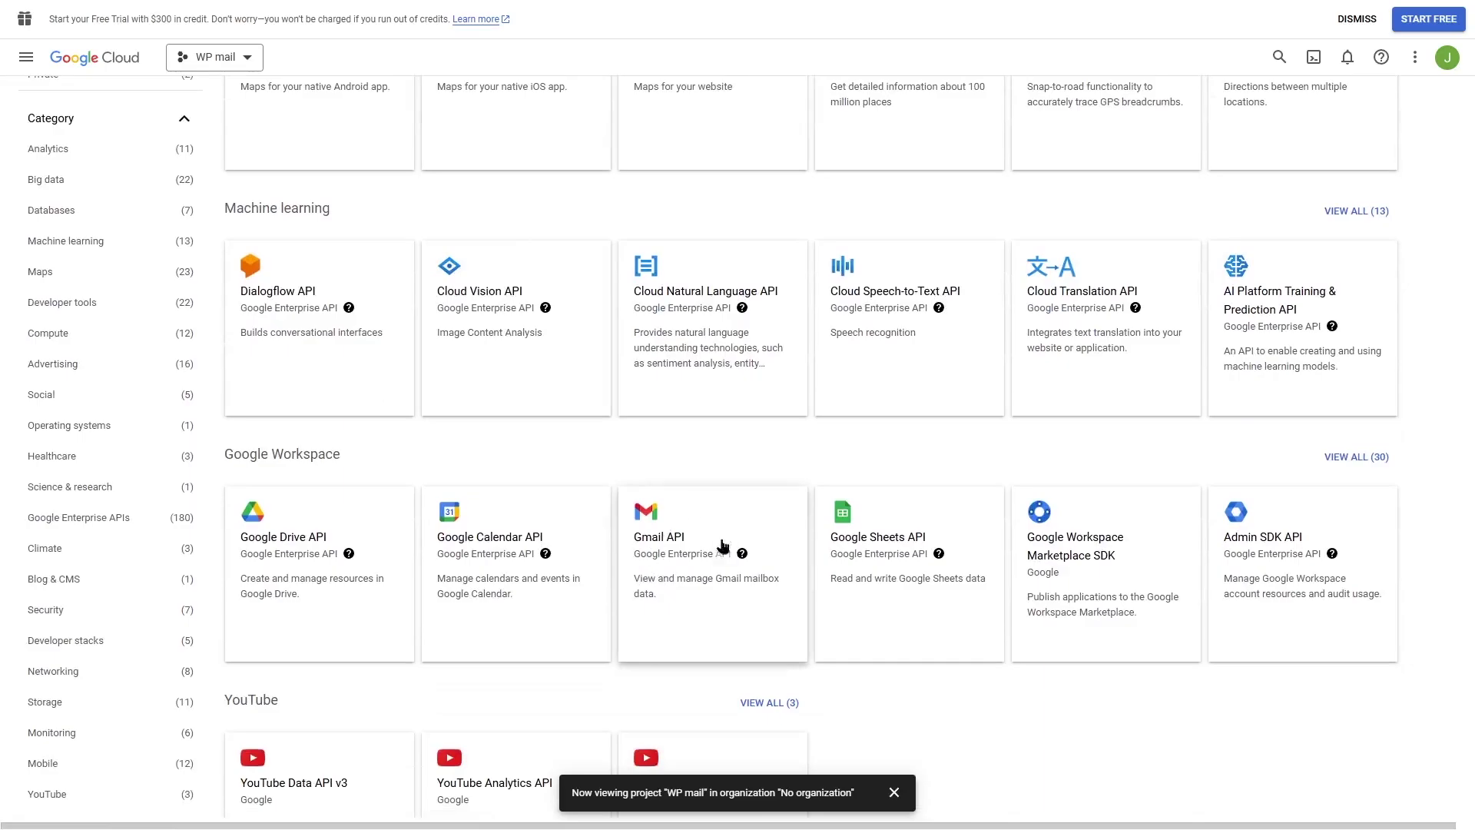
scroll(708, 577, "up", 1)
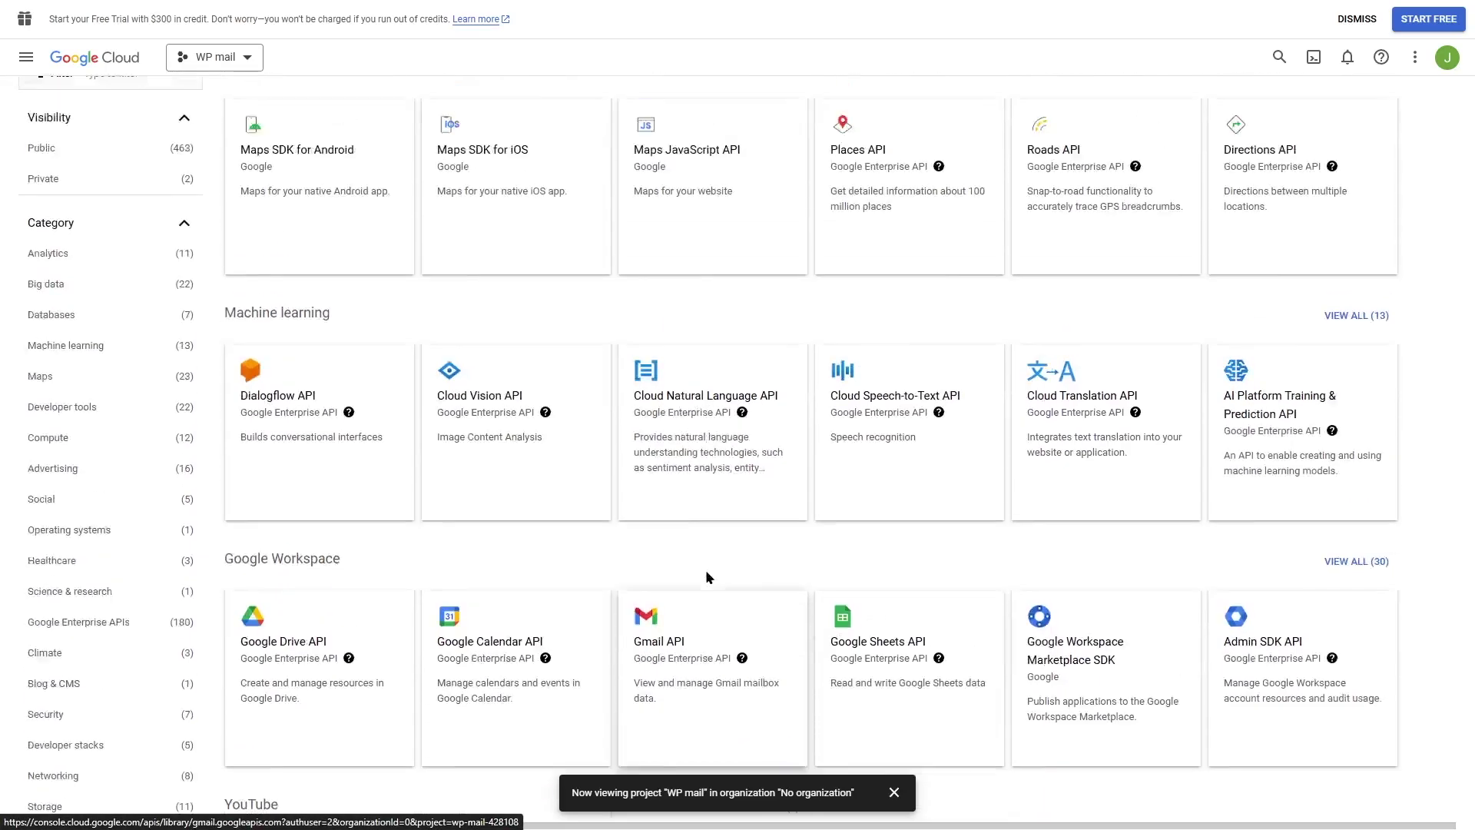
scroll(708, 577, "up", 3)
scroll(676, 286, "down", 3)
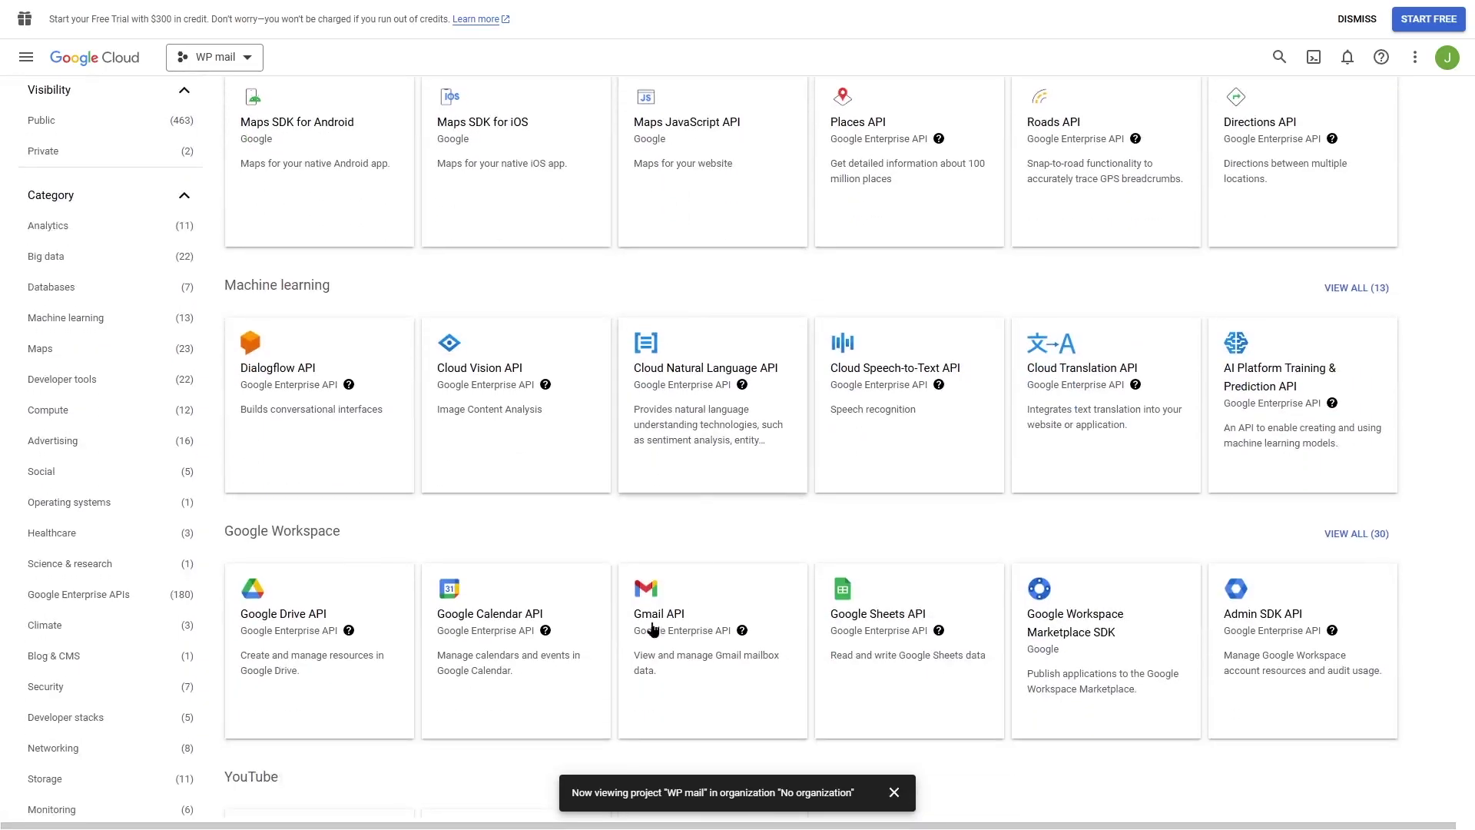
left_click(688, 639)
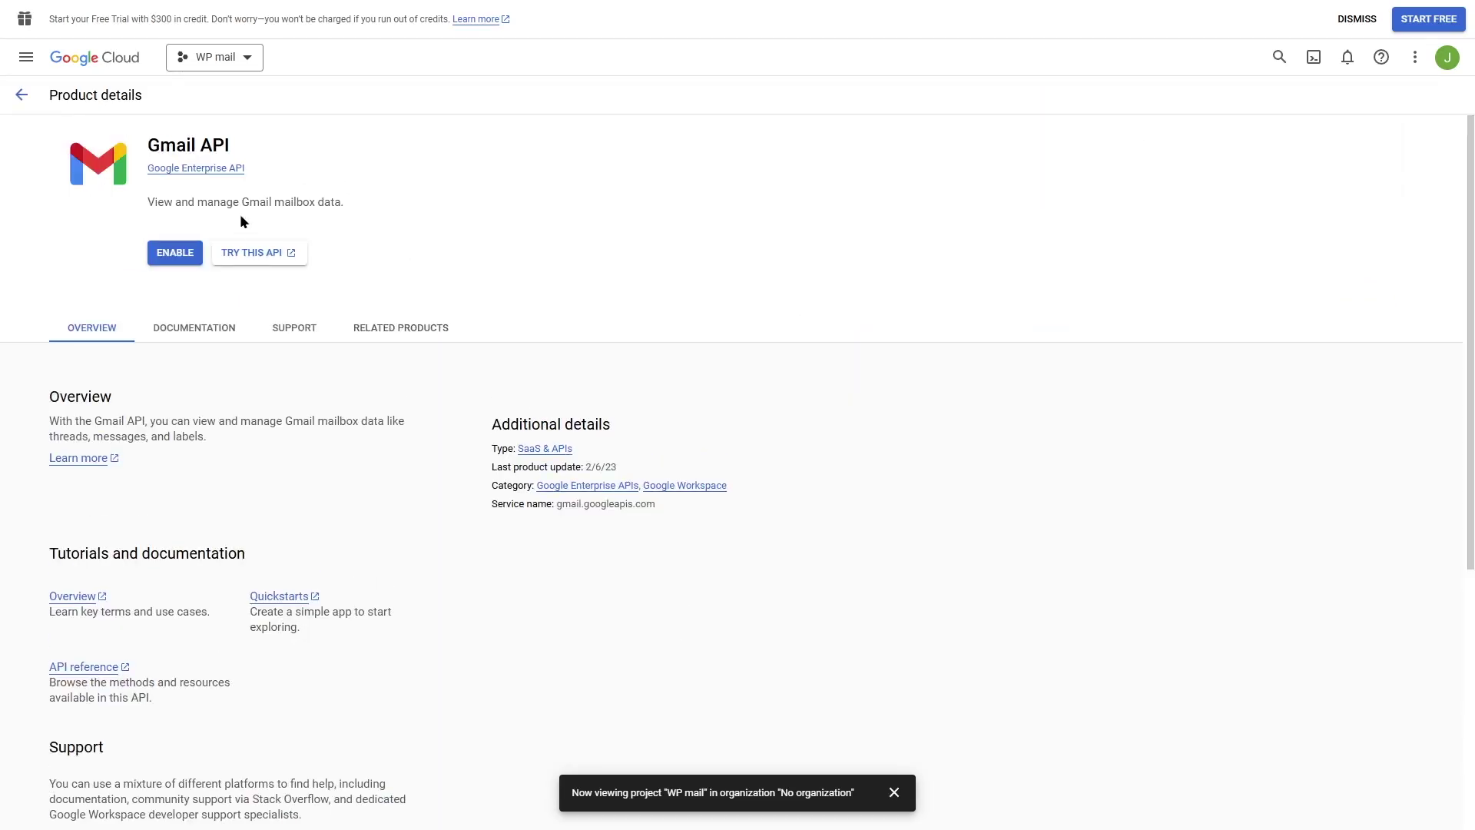
left_click(175, 257)
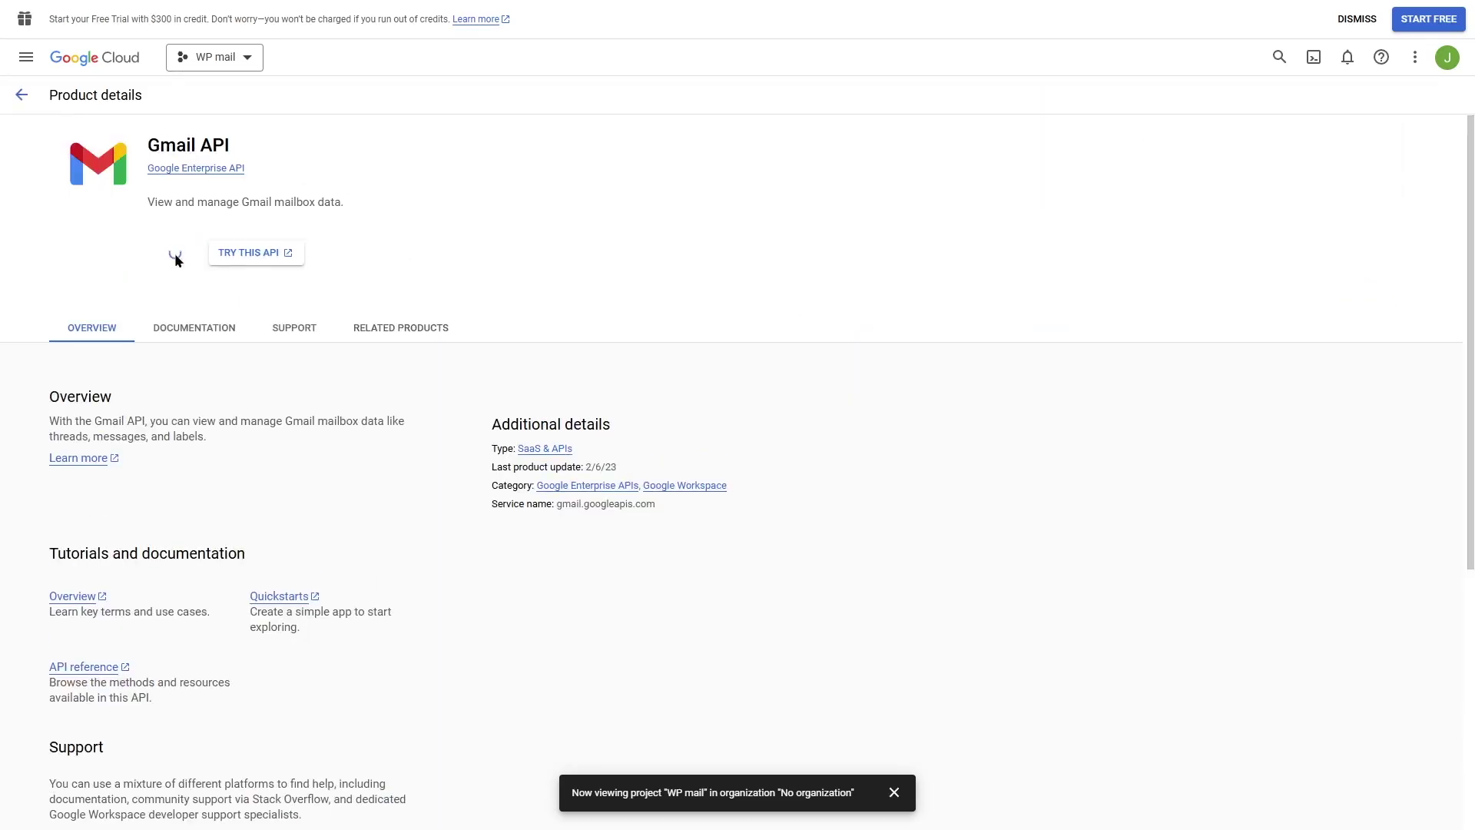
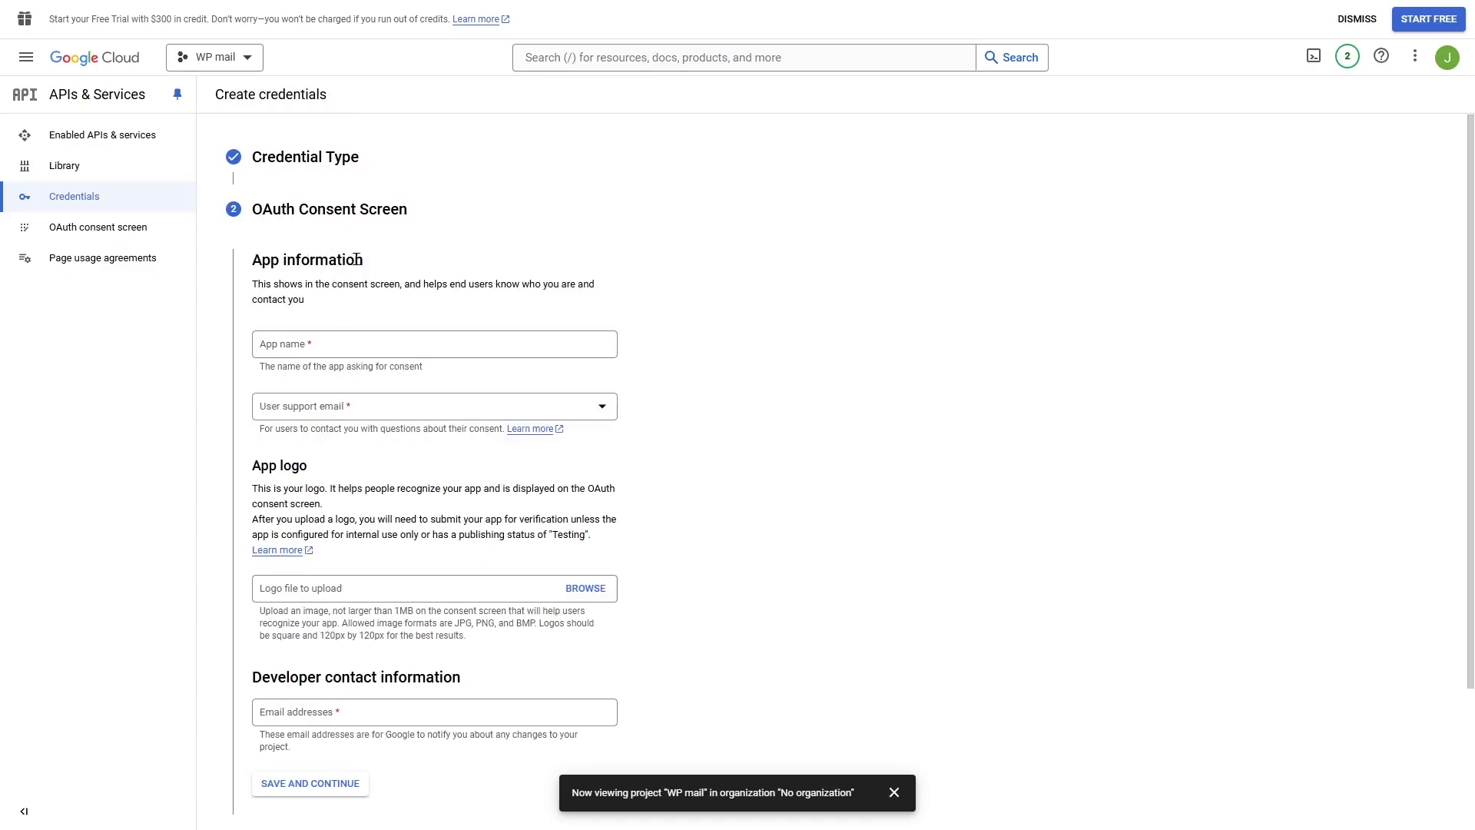
- Complete the OAuth consent screen with app name WP email, the user support email and the developer contact email, and save it
left_click(320, 346)
type("WP email")
left_click(602, 403)
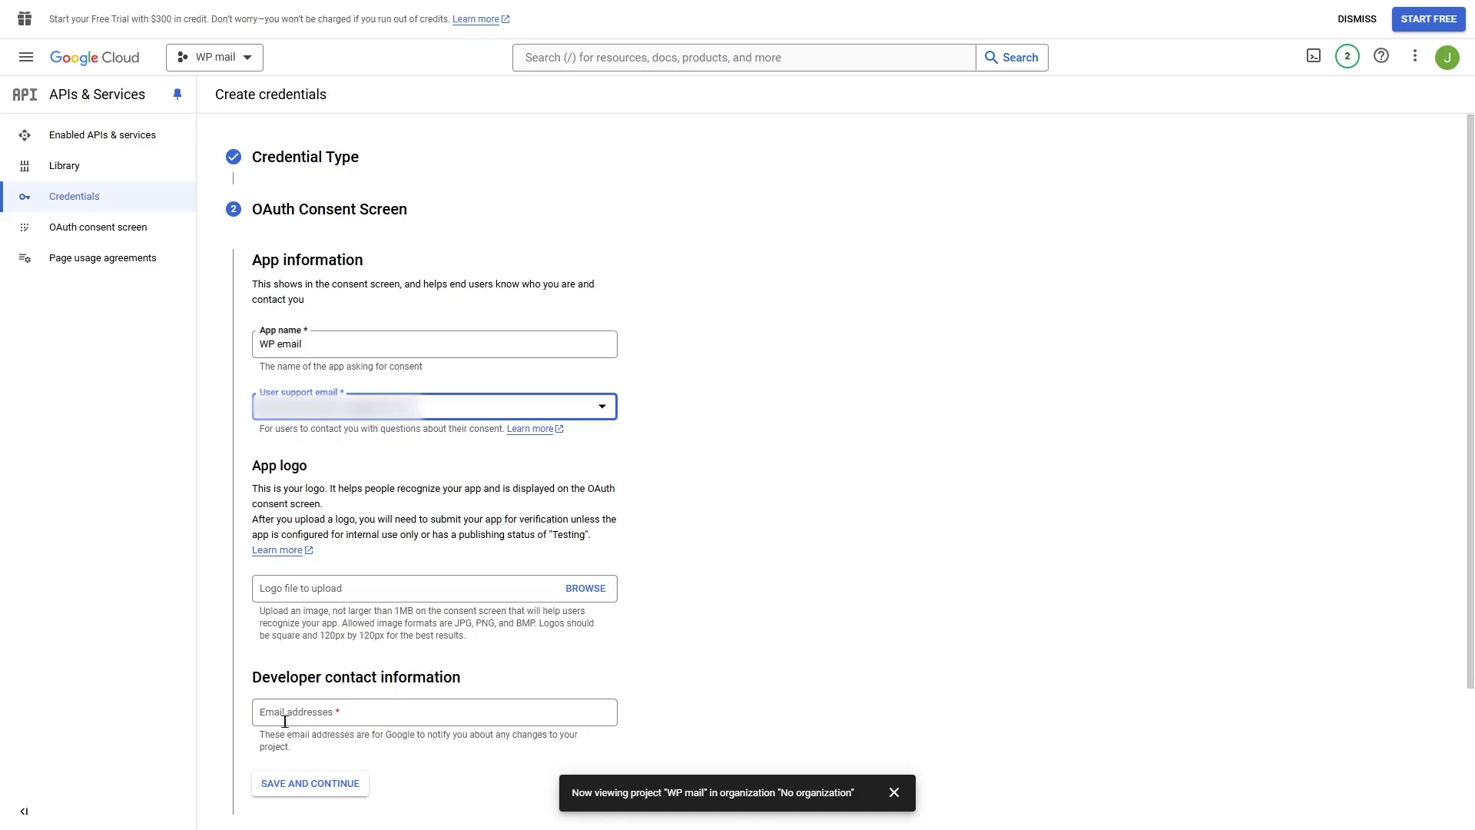
left_click(365, 709)
key("ctrl+v")
left_click(667, 647)
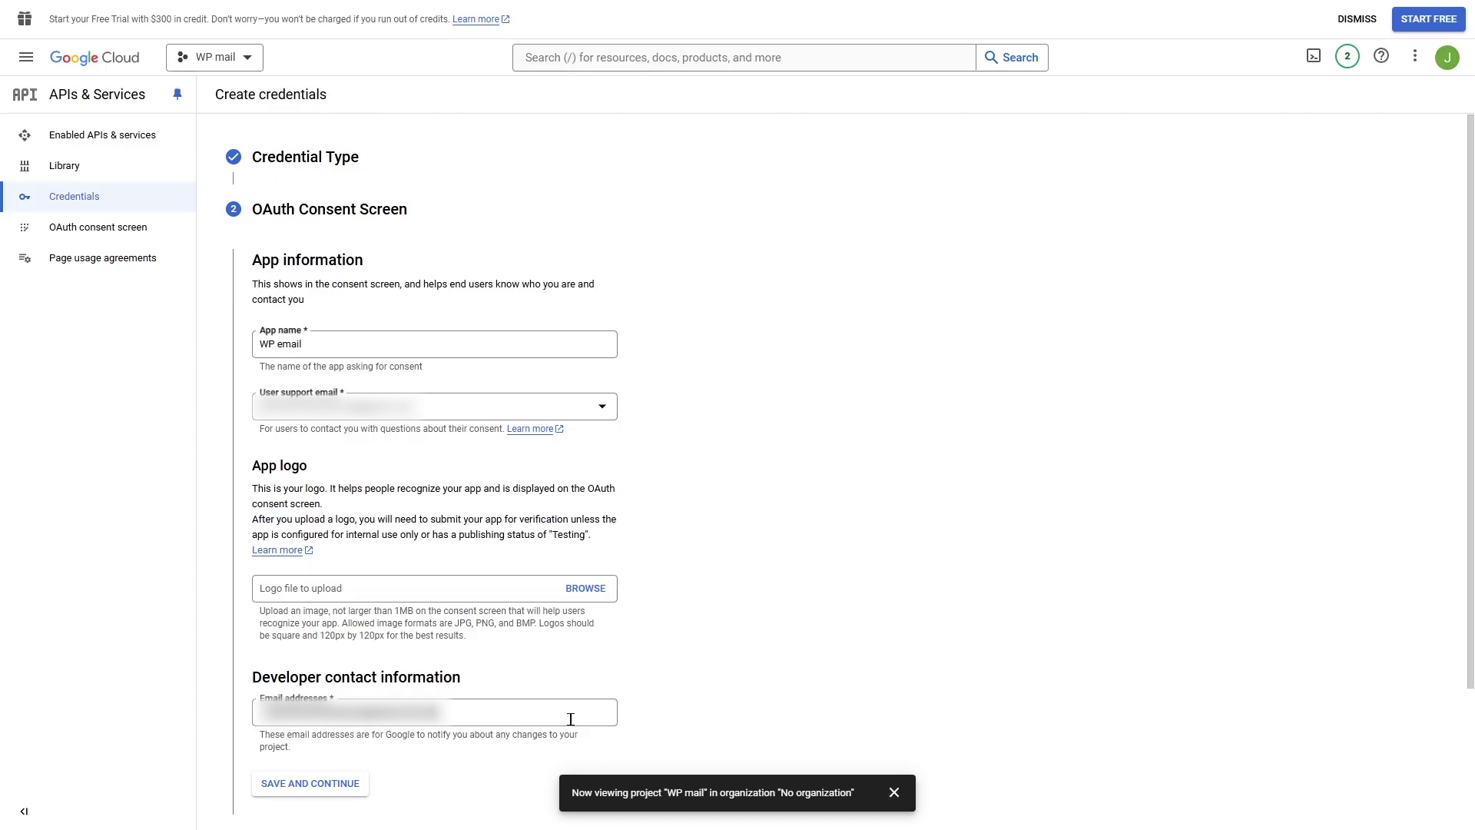
left_click(302, 785)
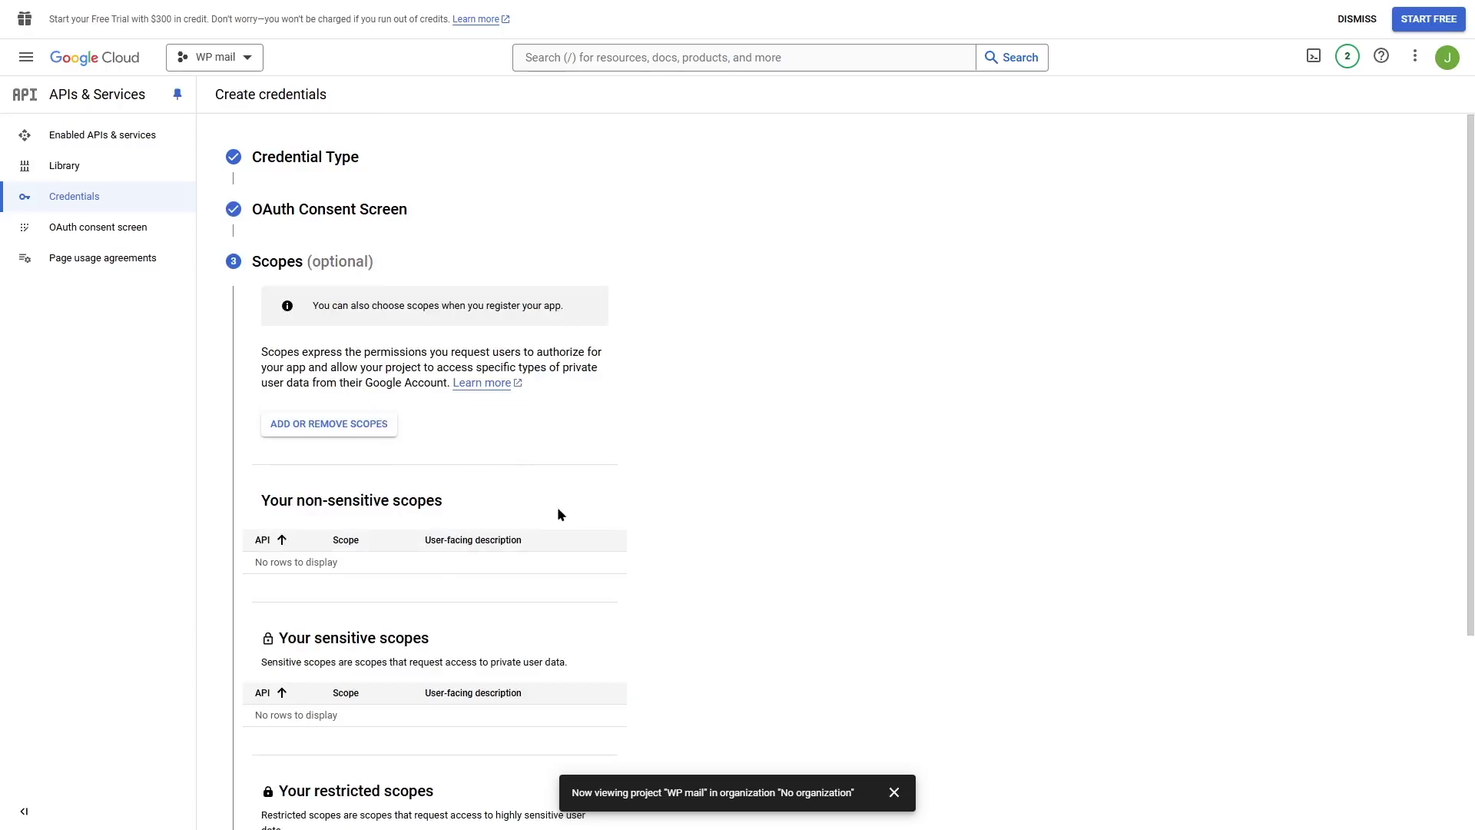
- Save the optional scopes without adding any, and set the OAuth client to type Web application with the name Mail SMTP
scroll(558, 512, "down", 4)
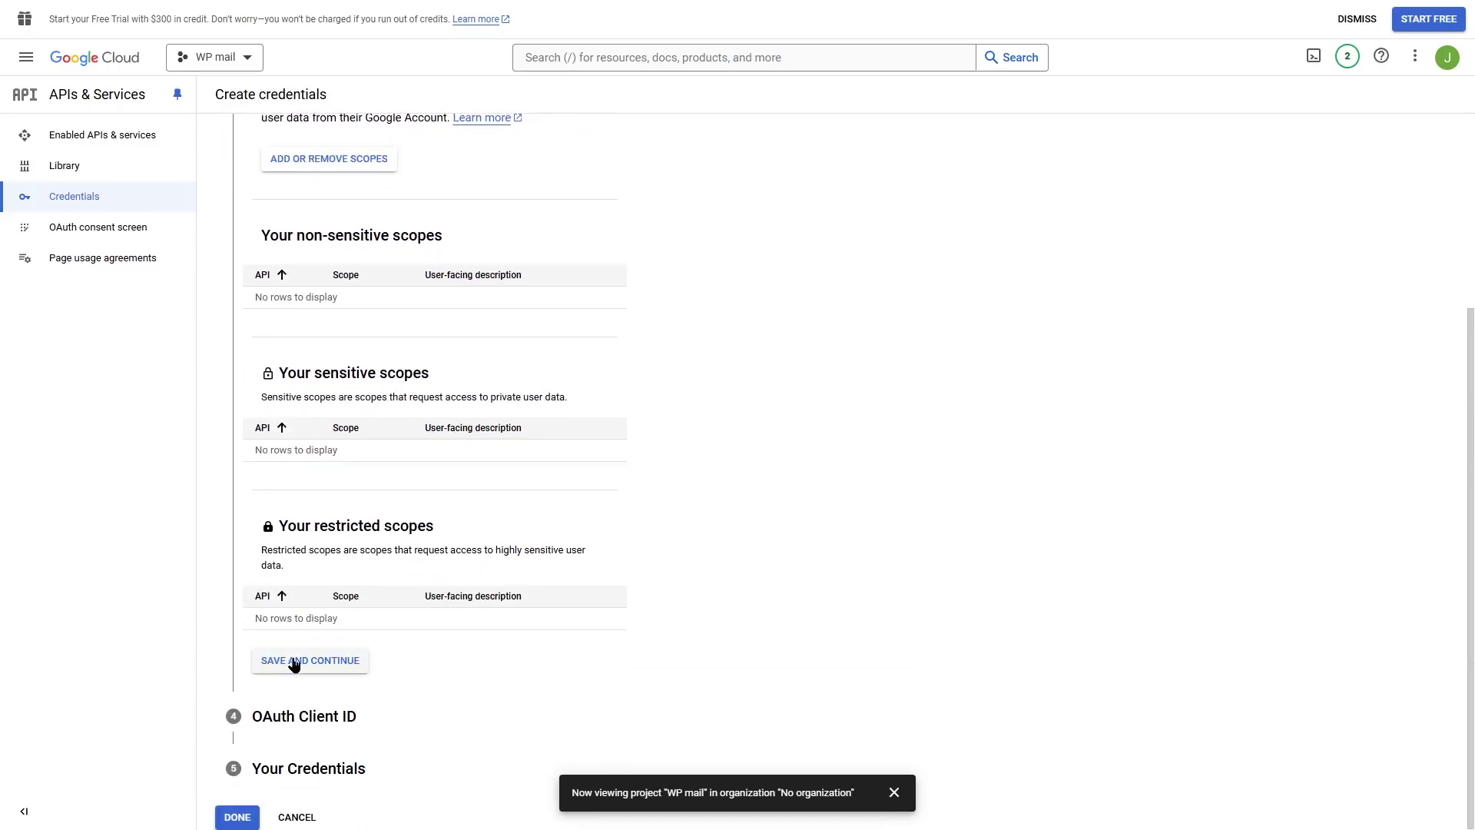
left_click(294, 665)
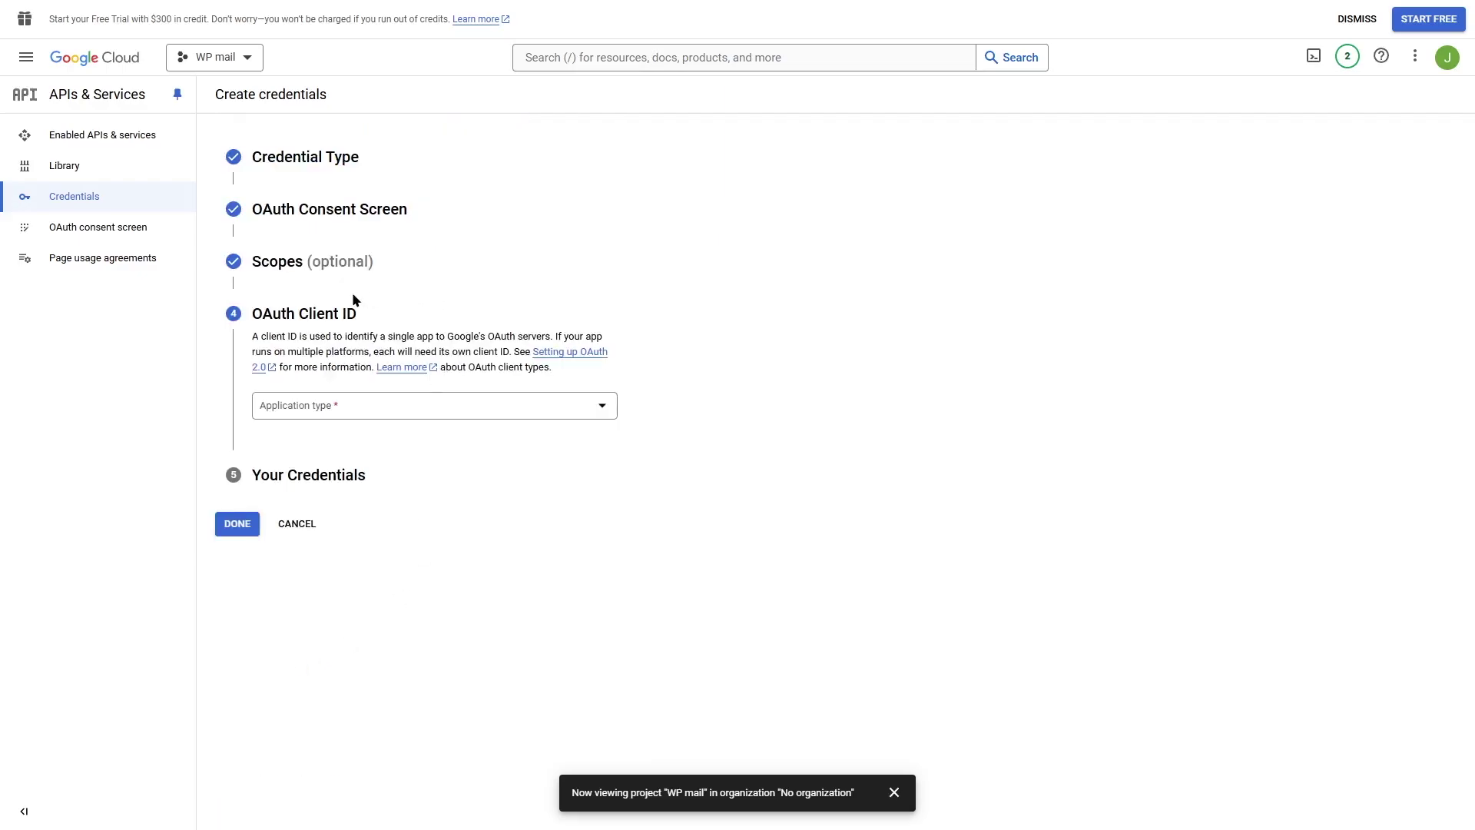
left_click(589, 415)
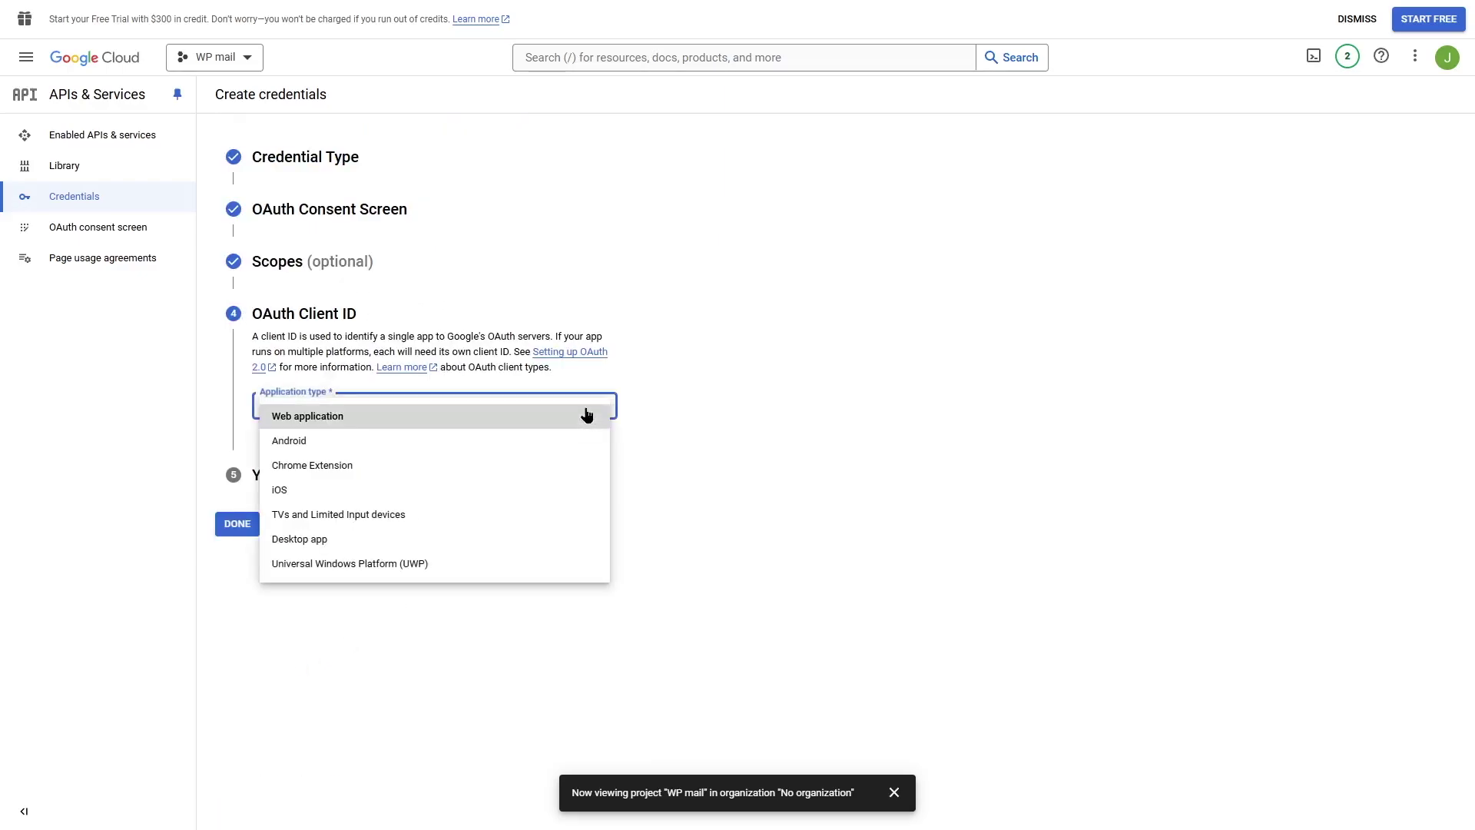
left_click(324, 417)
scroll(652, 406, "down", 1)
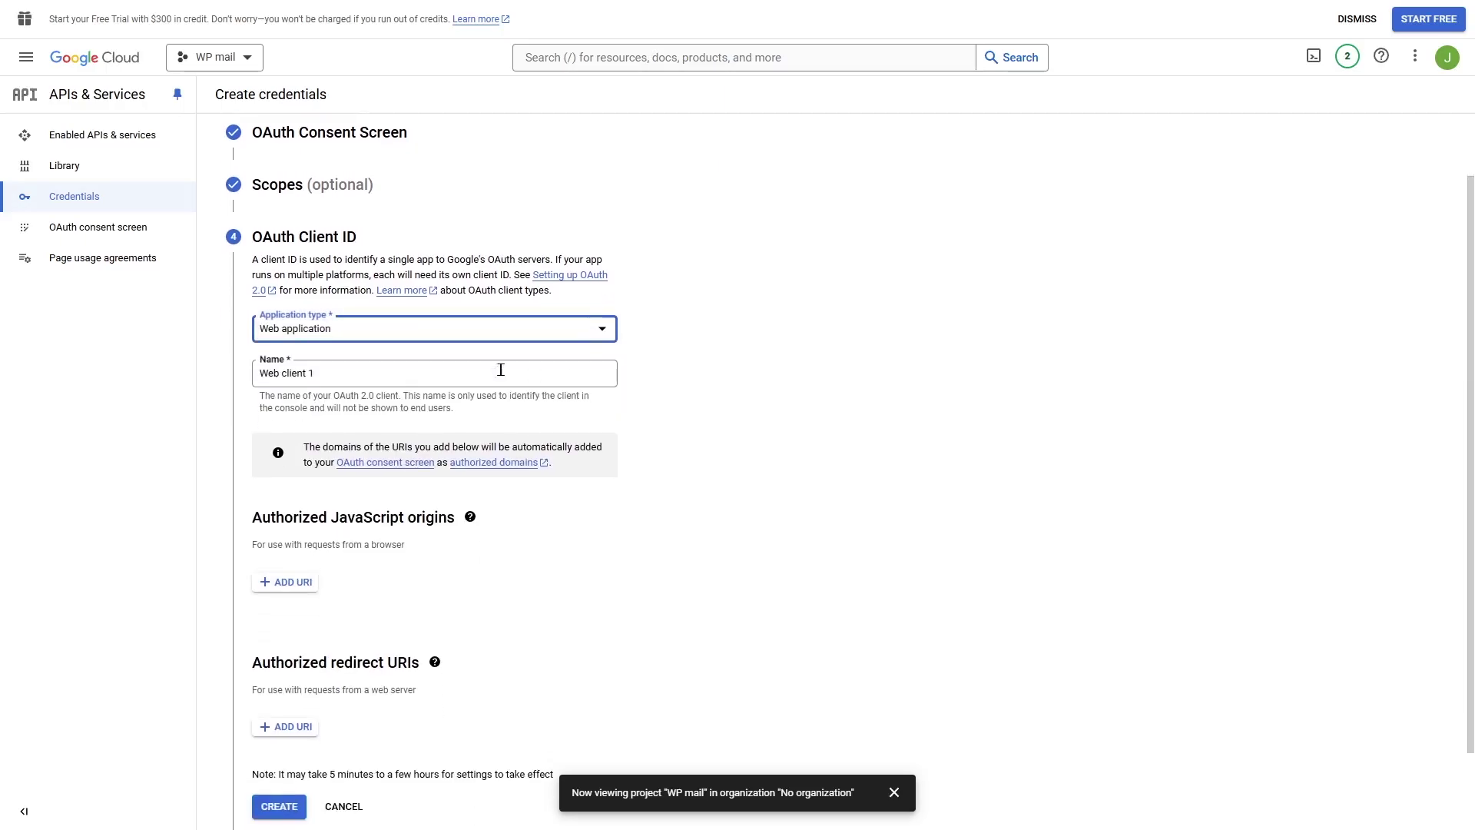
left_click_drag(344, 372, 248, 382)
type("Mail SMTP")
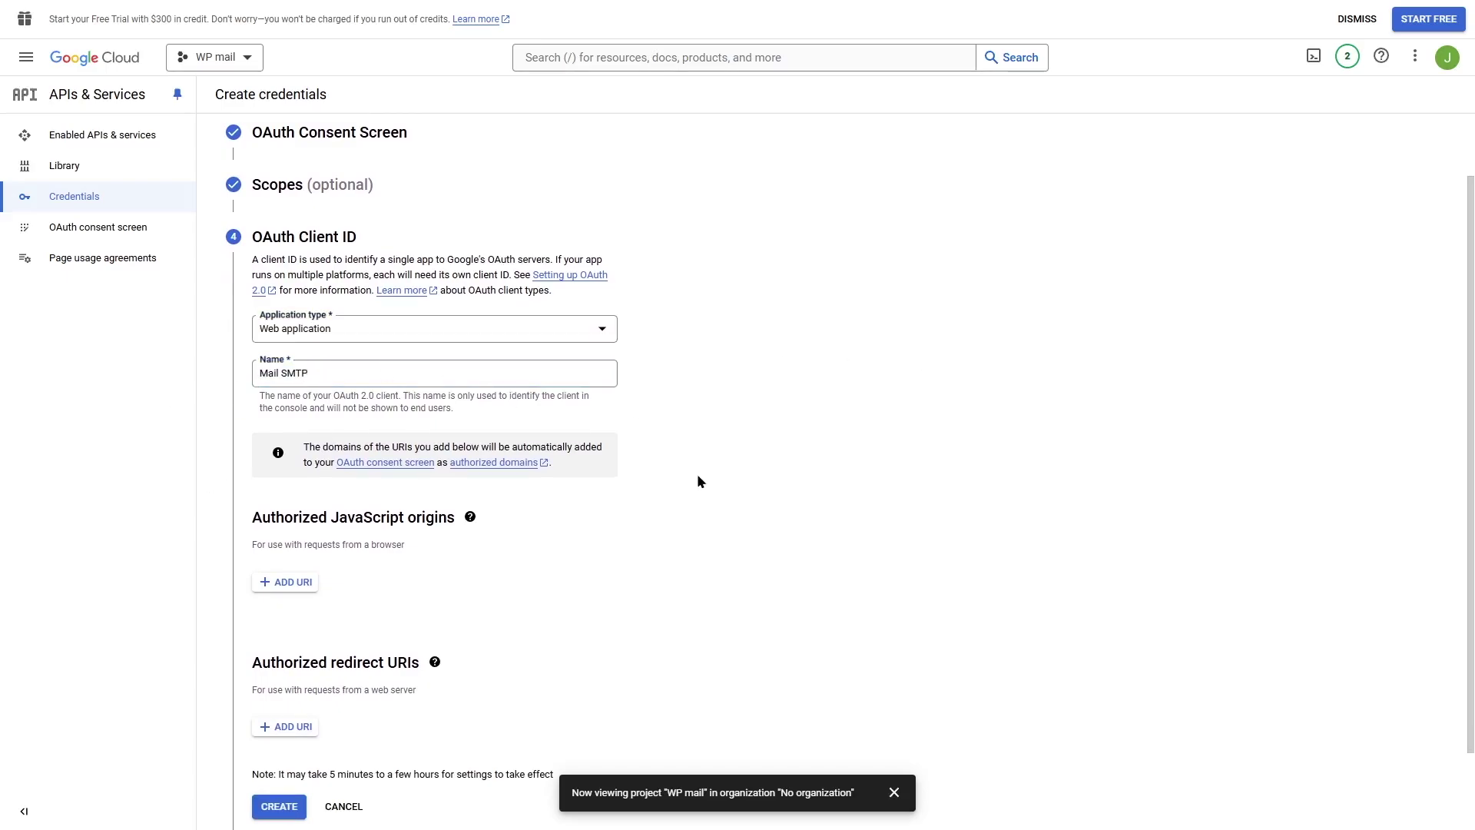
scroll(697, 474, "down", 1)
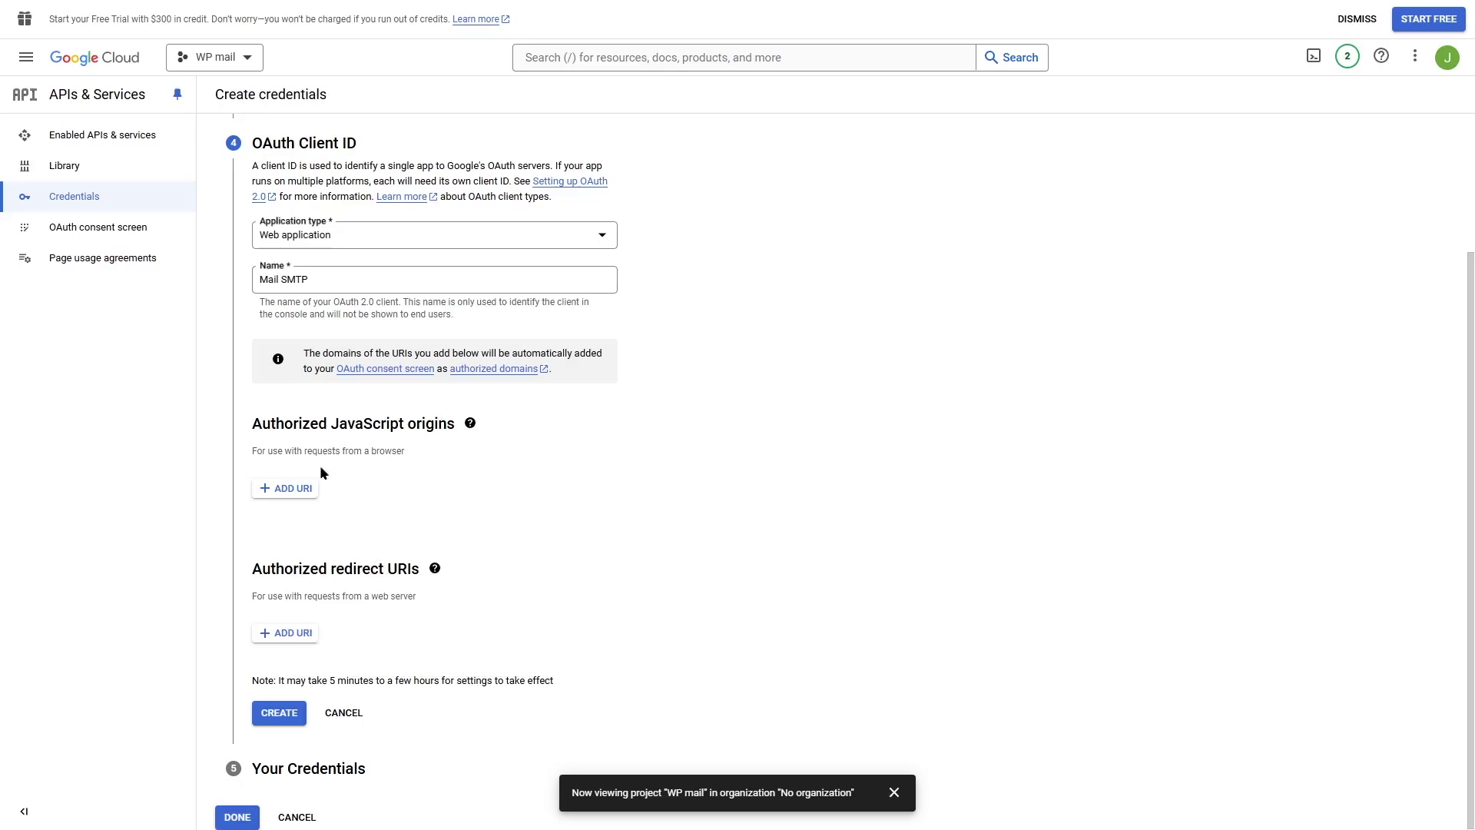
left_click(275, 495)
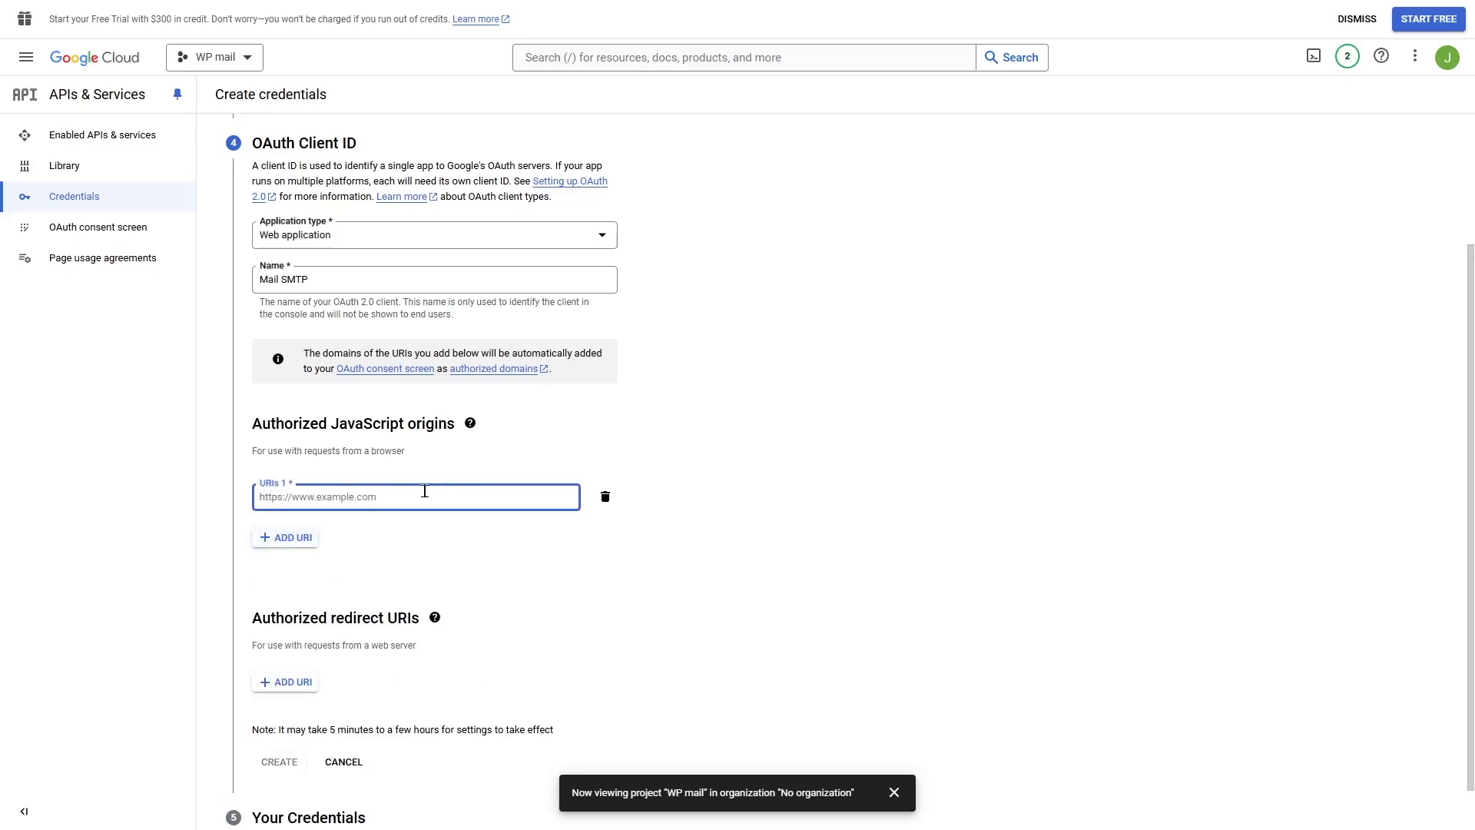
scroll(458, 487, "down", 1)
left_click(292, 635)
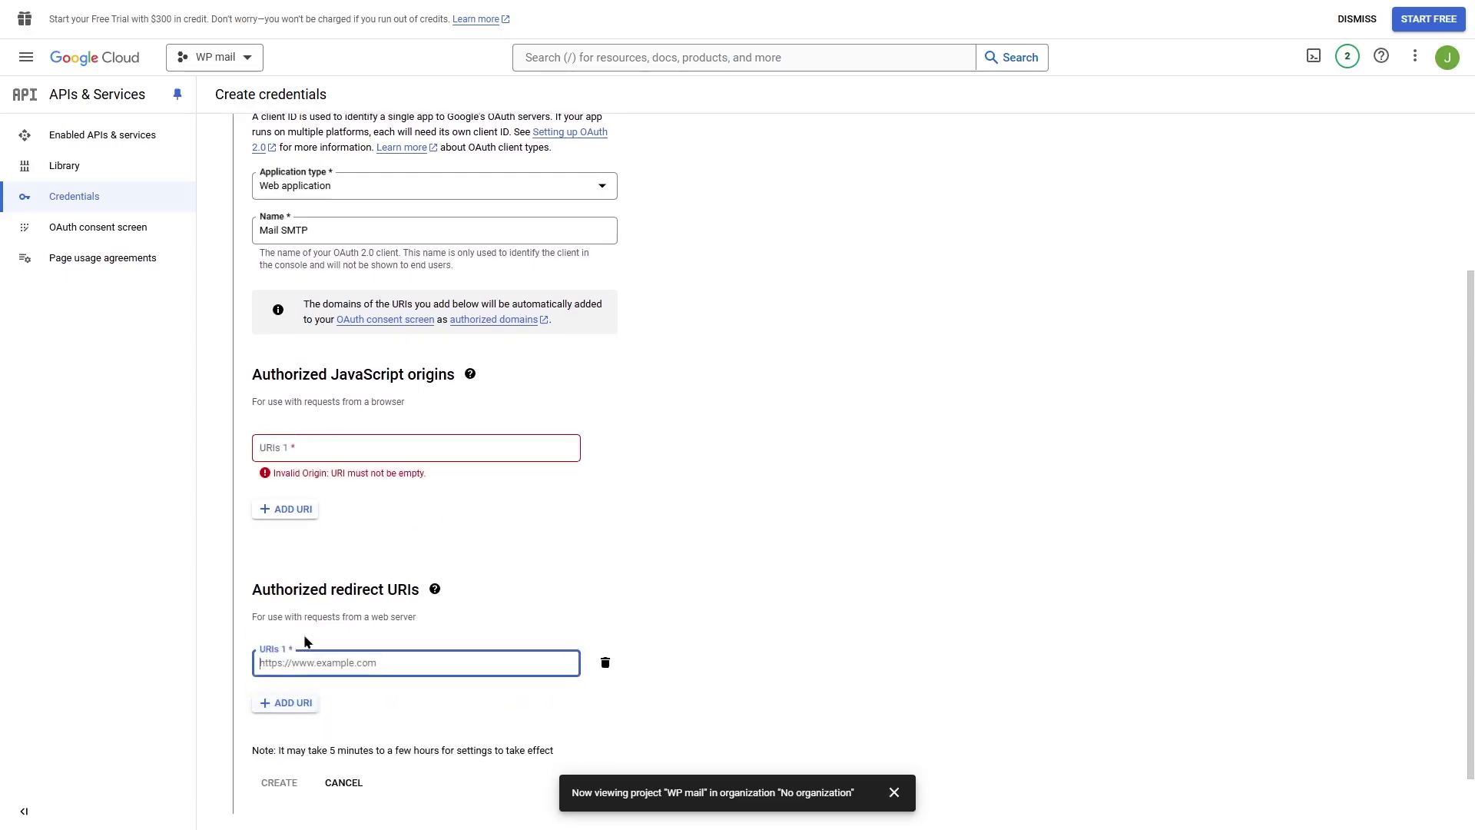
left_click(782, 509)
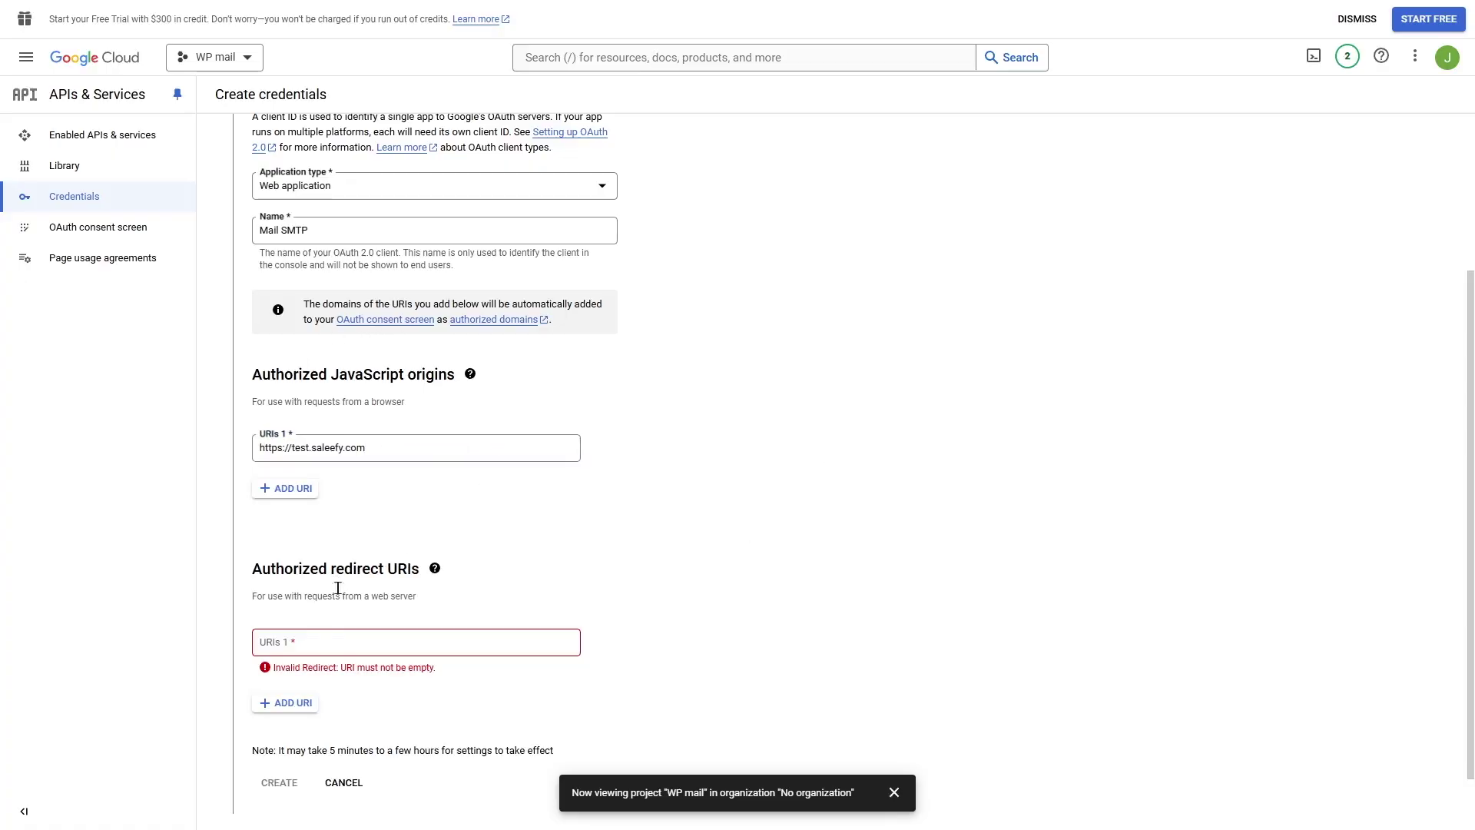
left_click(435, 569)
left_click(435, 573)
left_click(434, 573)
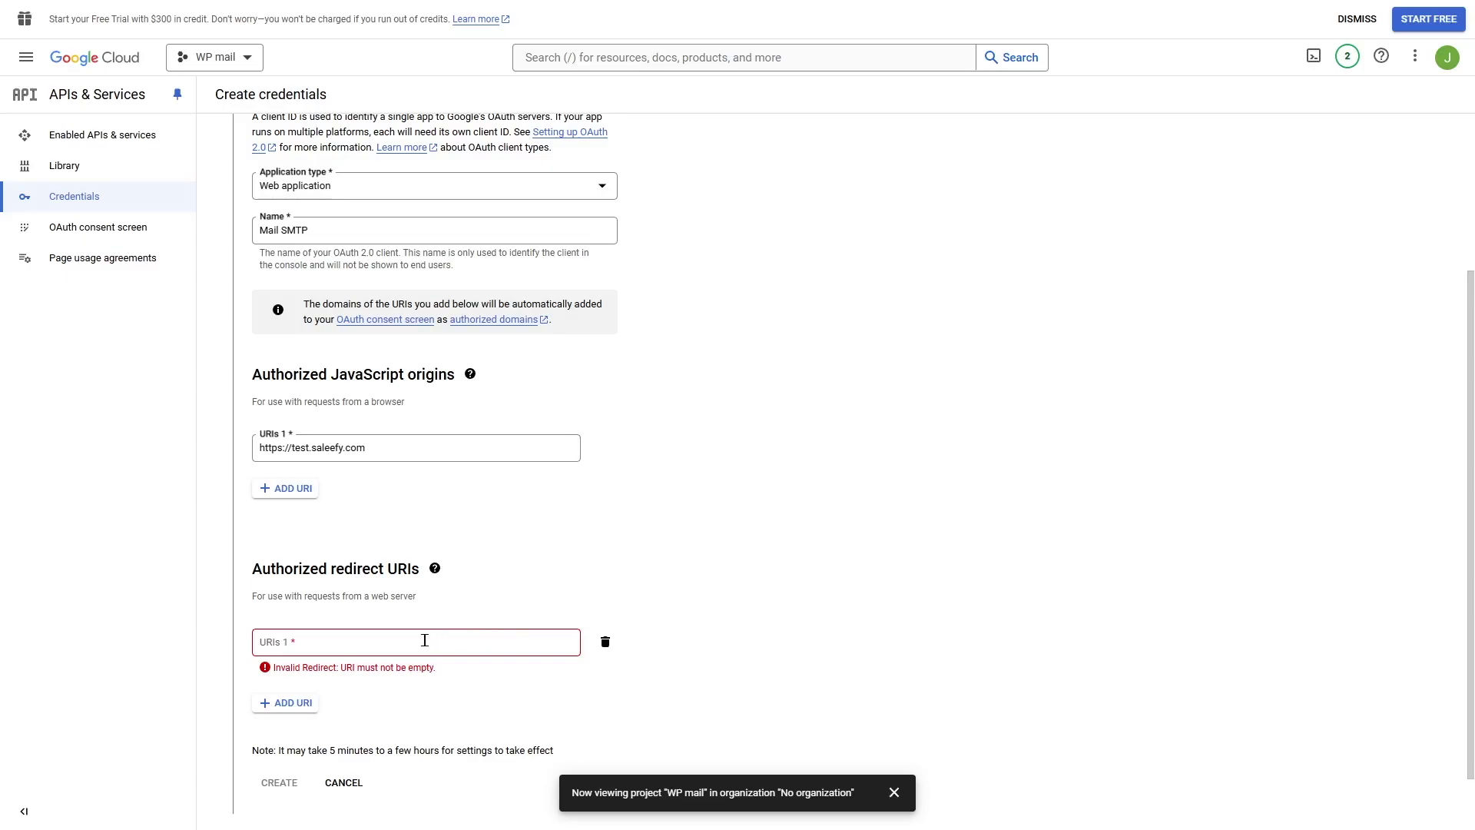
left_click(421, 639)
key("ctrl+v")
left_click(720, 563)
scroll(720, 563, "down", 1)
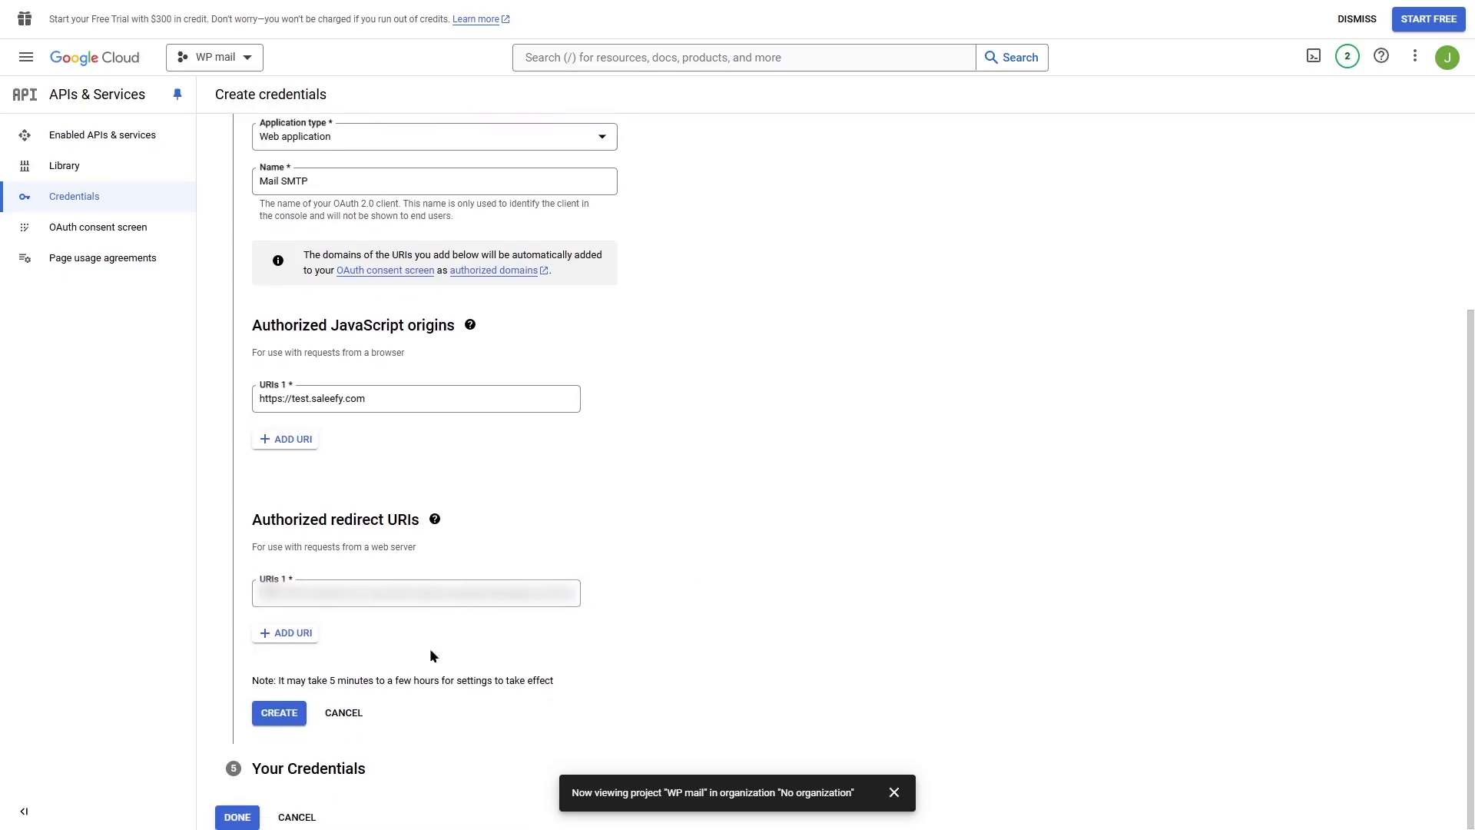
left_click(278, 713)
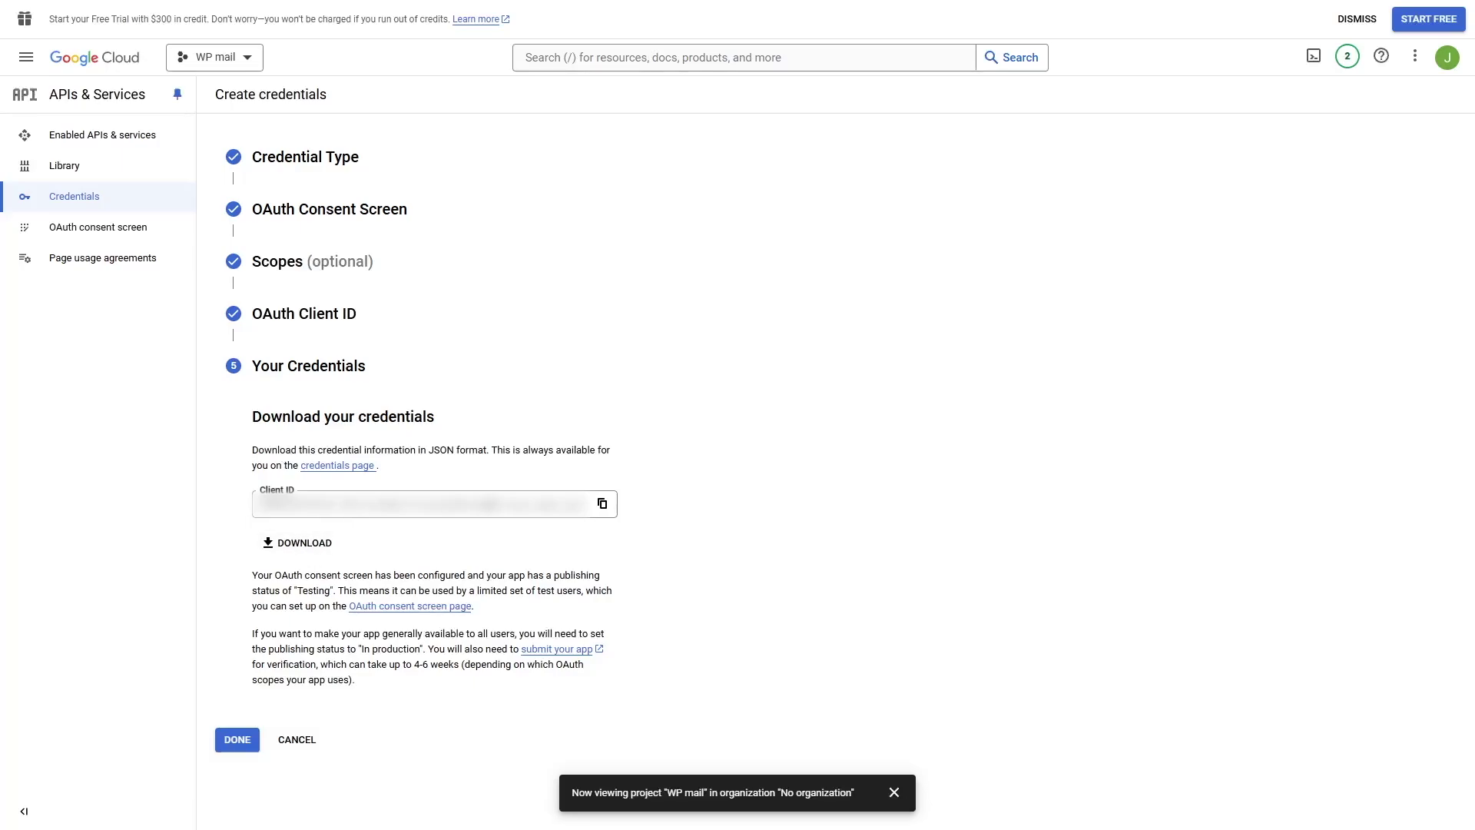
- Go to the credentials page and download the credentials of the Mail SMTP OAuth client
left_click(338, 467)
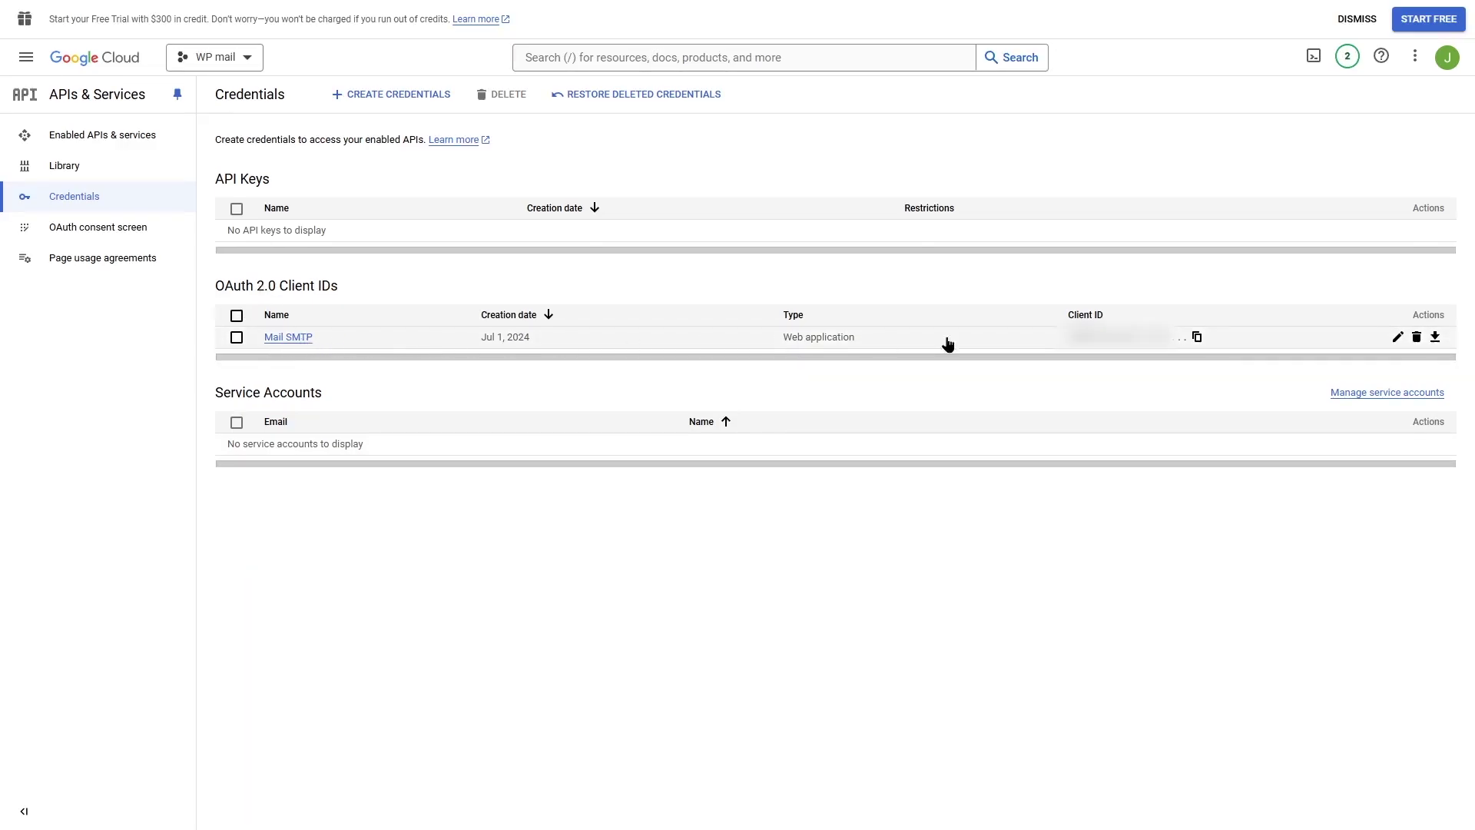
left_click(1435, 338)
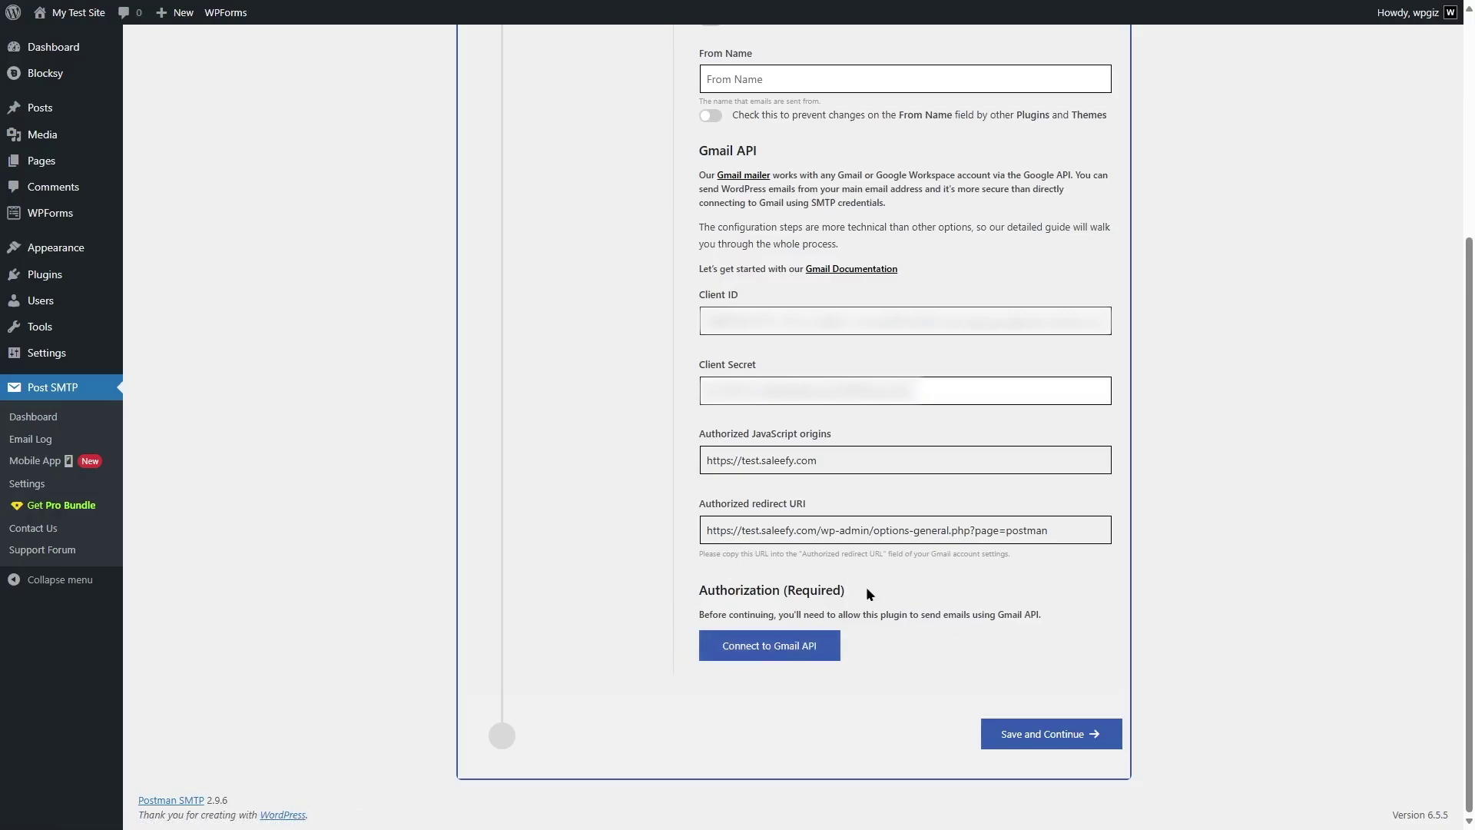
- Switch to Google Cloud and publish the WP email app to production from its OAuth consent screen
key("ctrl+Tab")
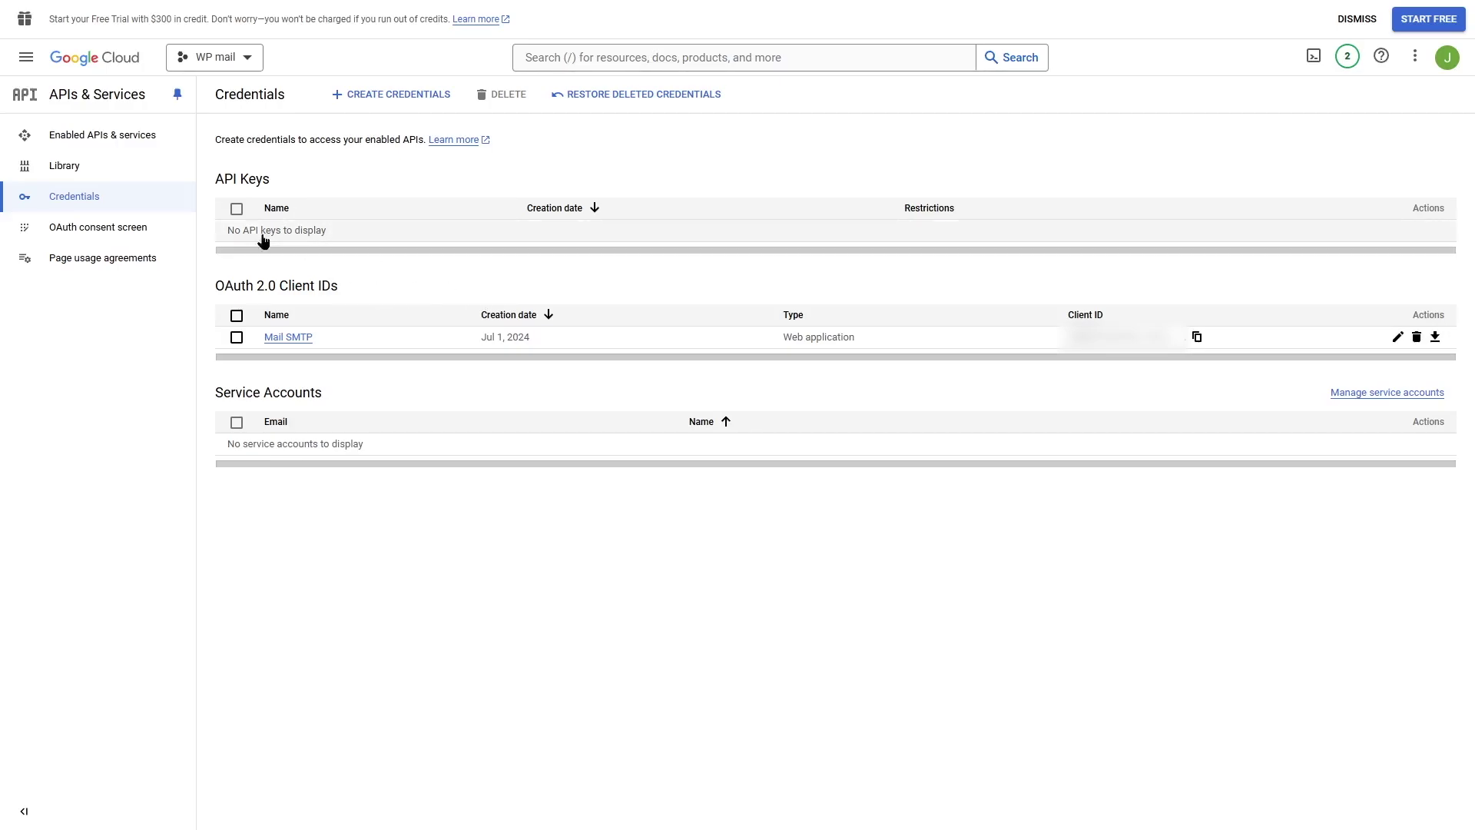
left_click(68, 239)
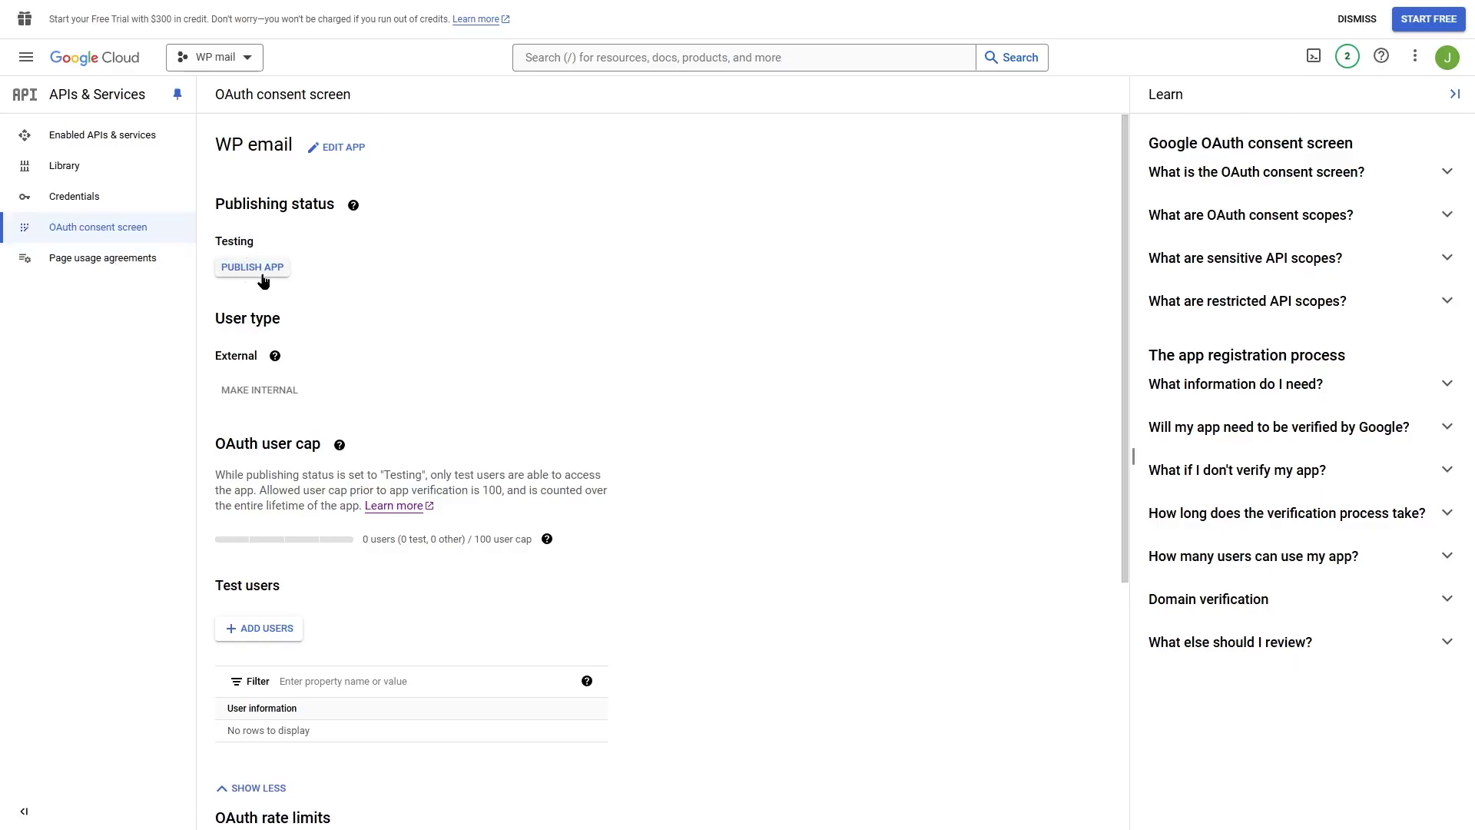
left_click(249, 271)
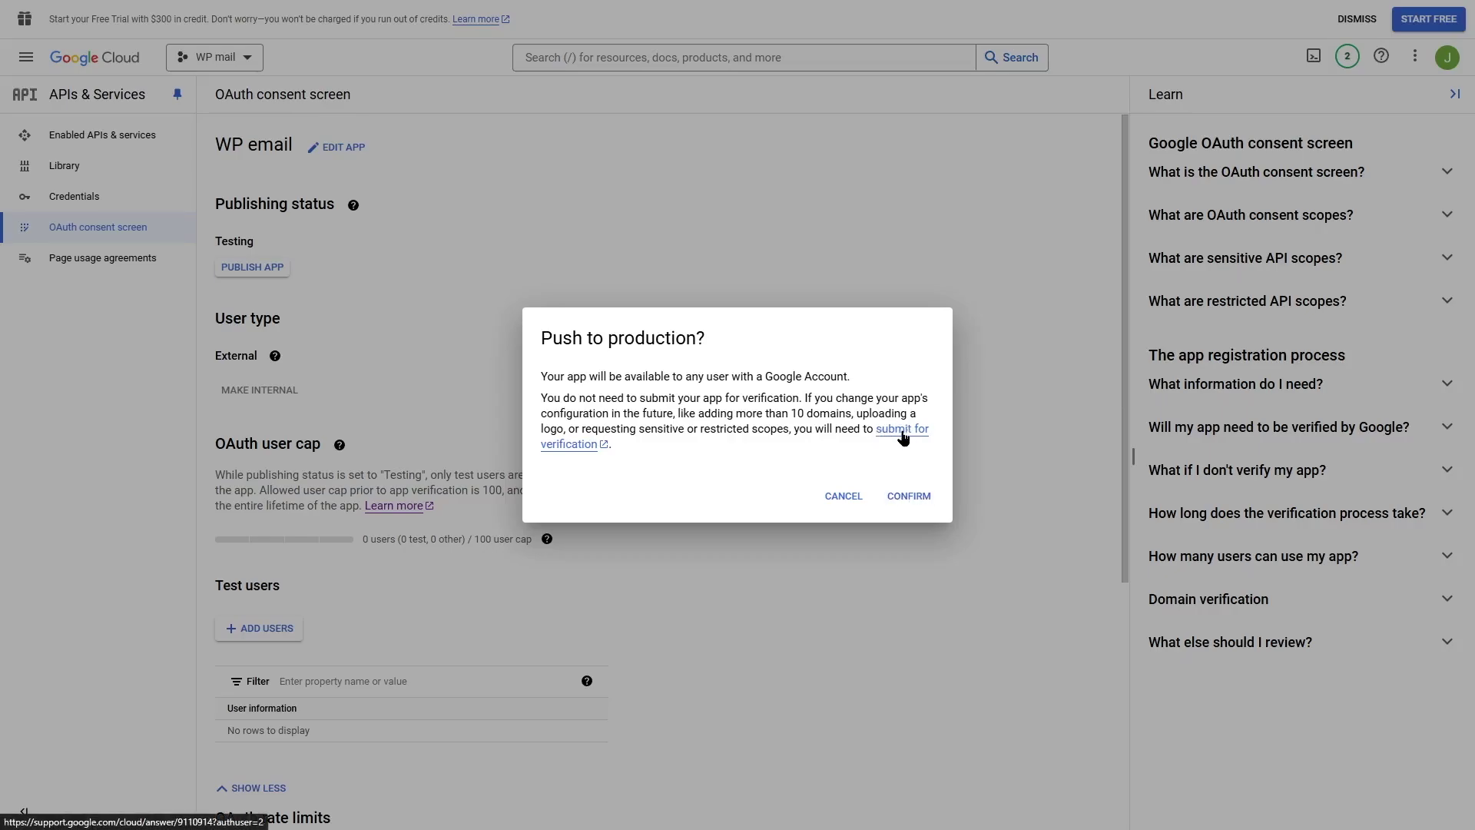
left_click(908, 499)
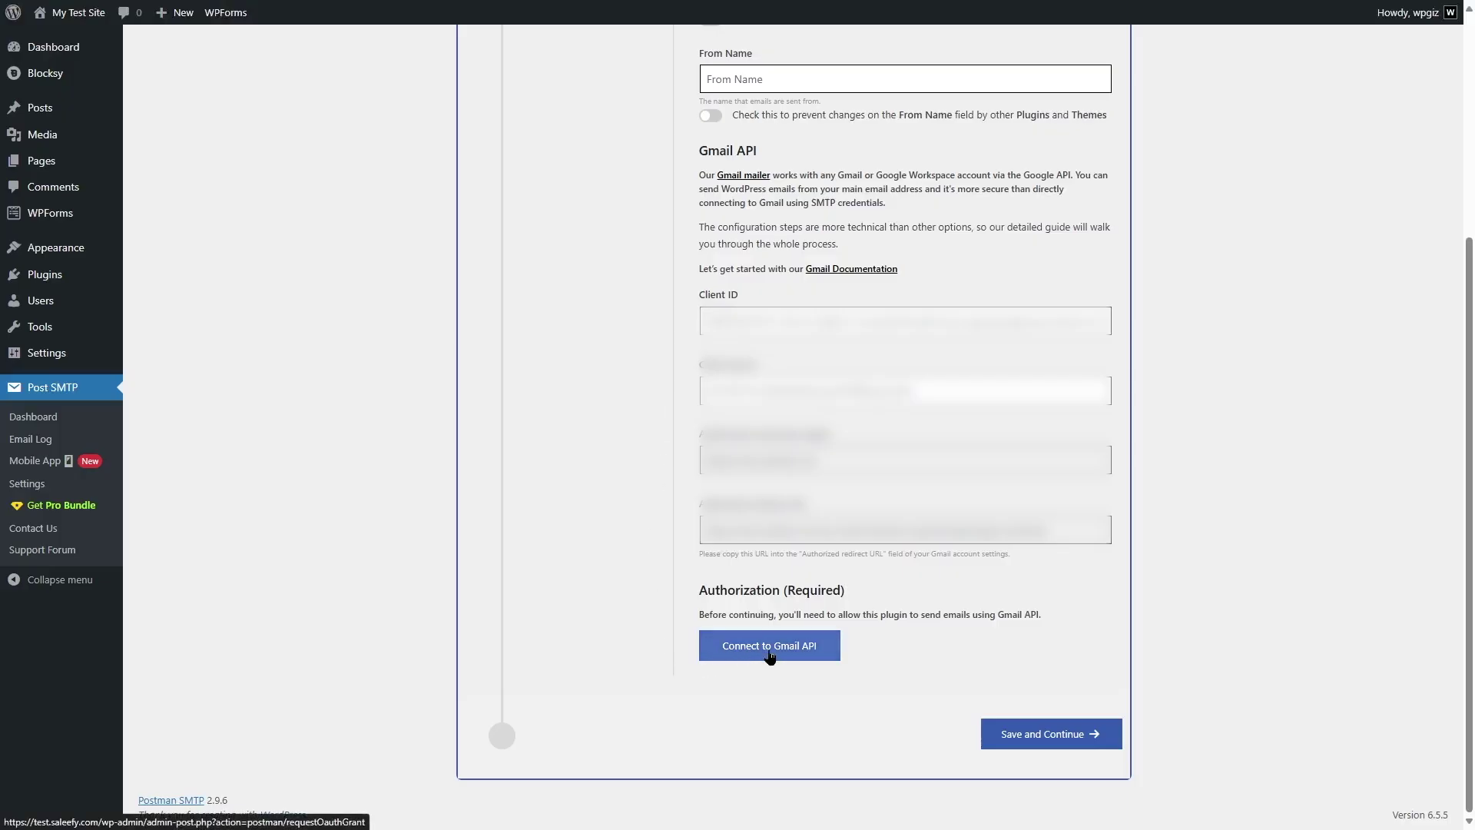
- Connect Post SMTP to the Gmail API, choosing the Google account, proceeding past the unverified-app warning and granting saleefy.com access
left_click(775, 659)
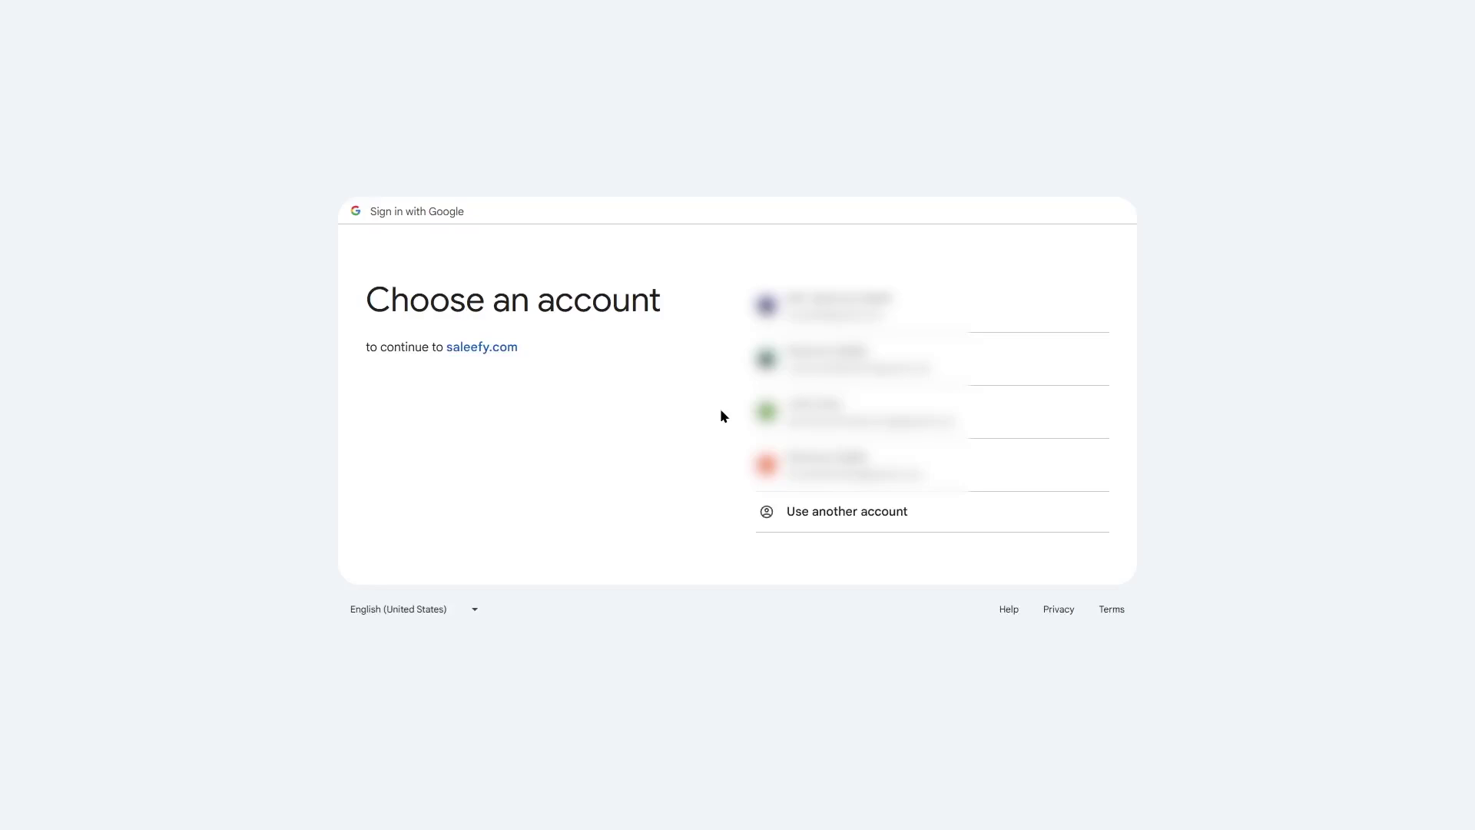
left_click(815, 413)
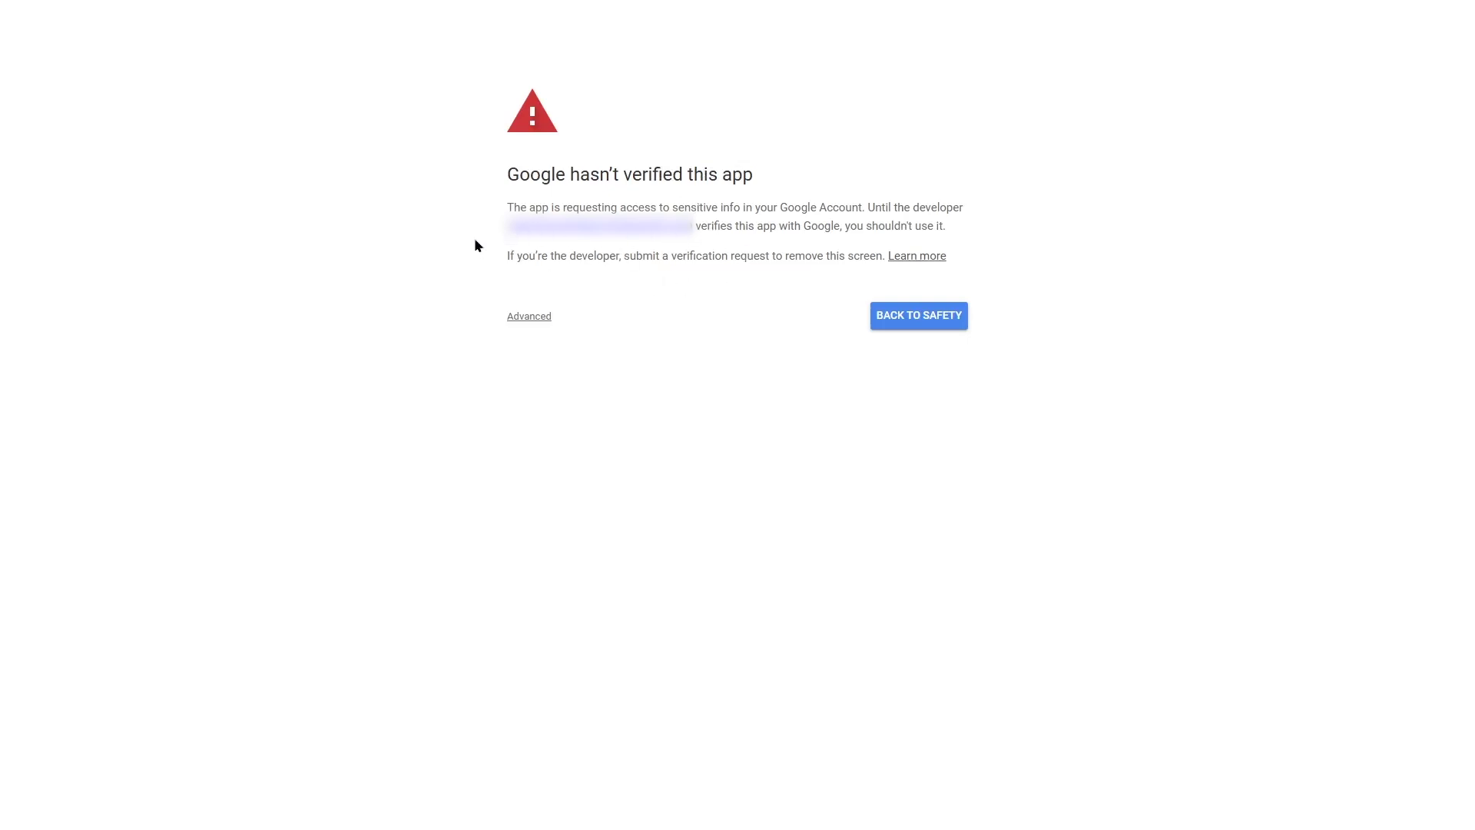
left_click(523, 320)
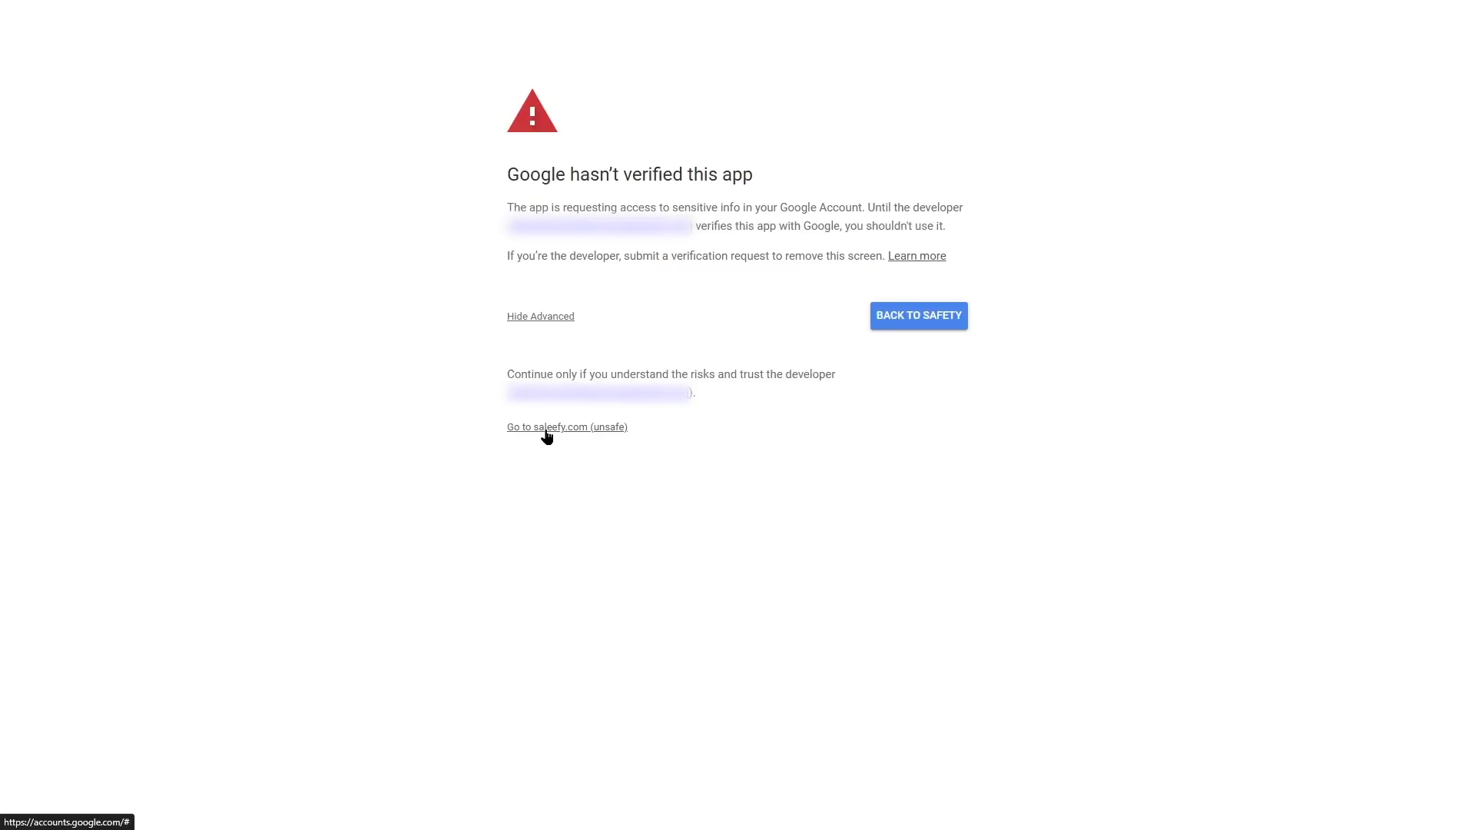
left_click(582, 435)
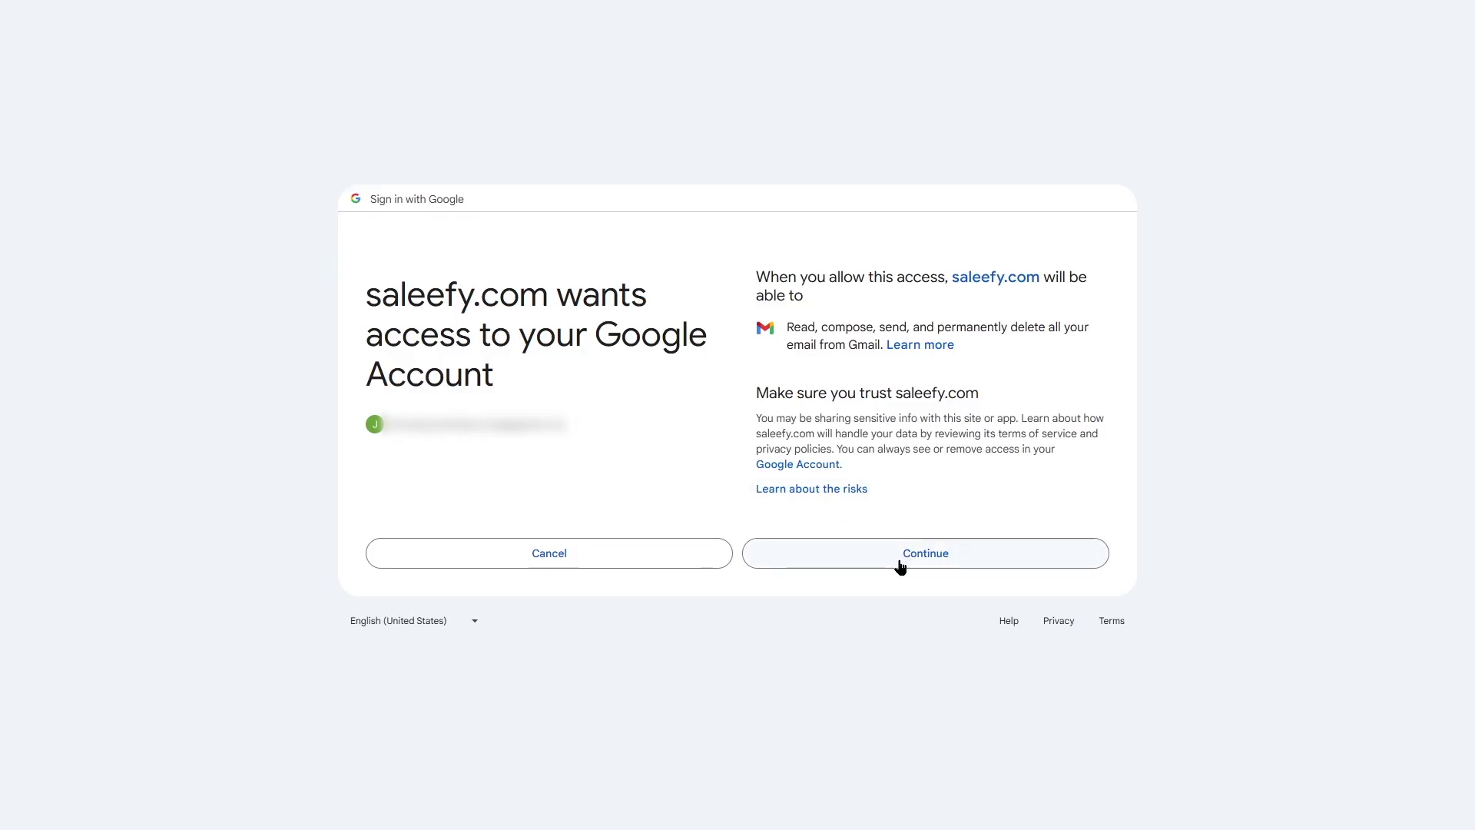
left_click(928, 558)
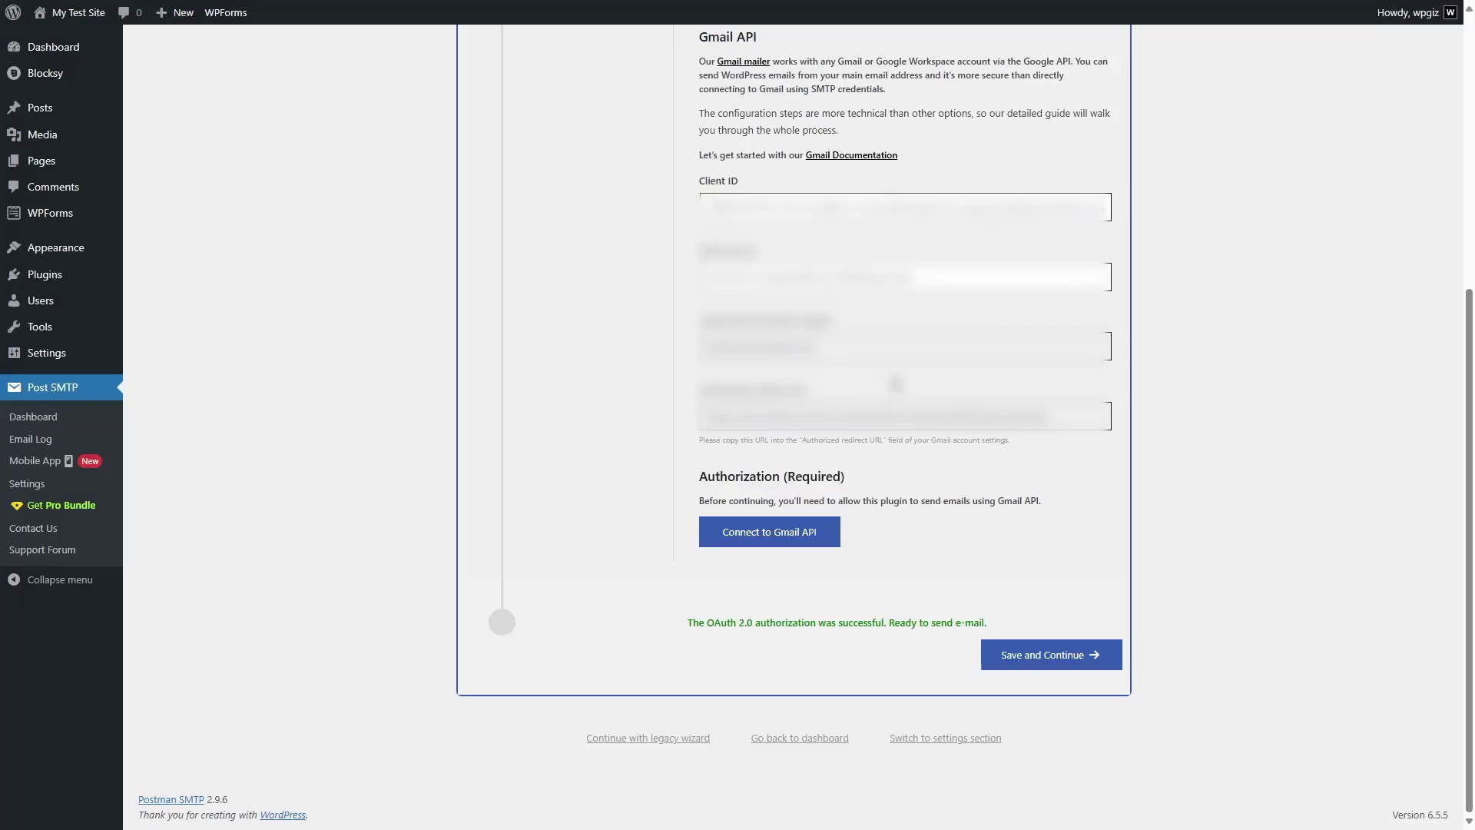
- Fill in the sender's From Email and From Name in the Post SMTP mailer settings and save them
scroll(895, 391, "up", 5)
scroll(863, 431, "down", 5)
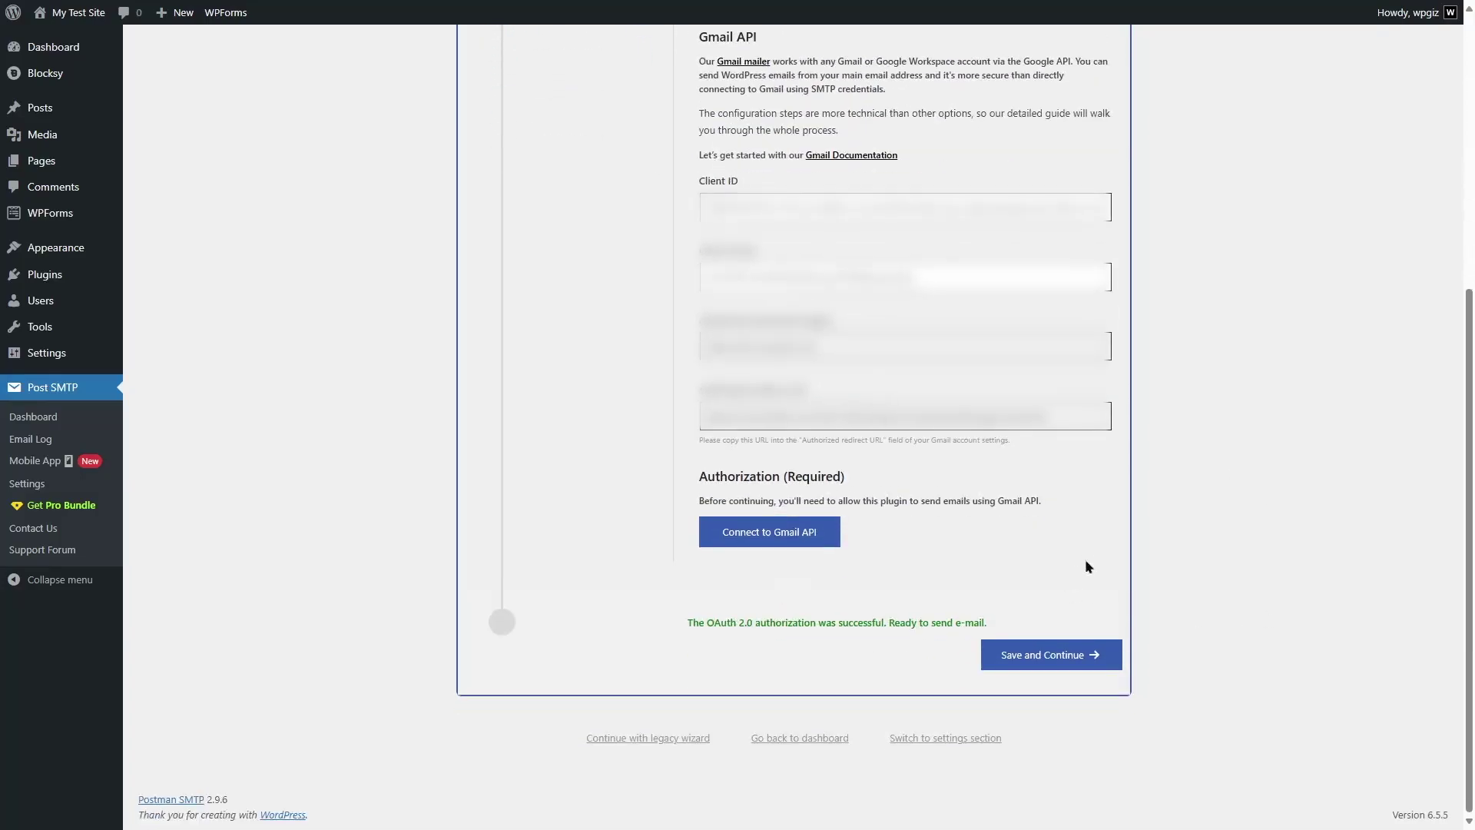
left_click(1021, 665)
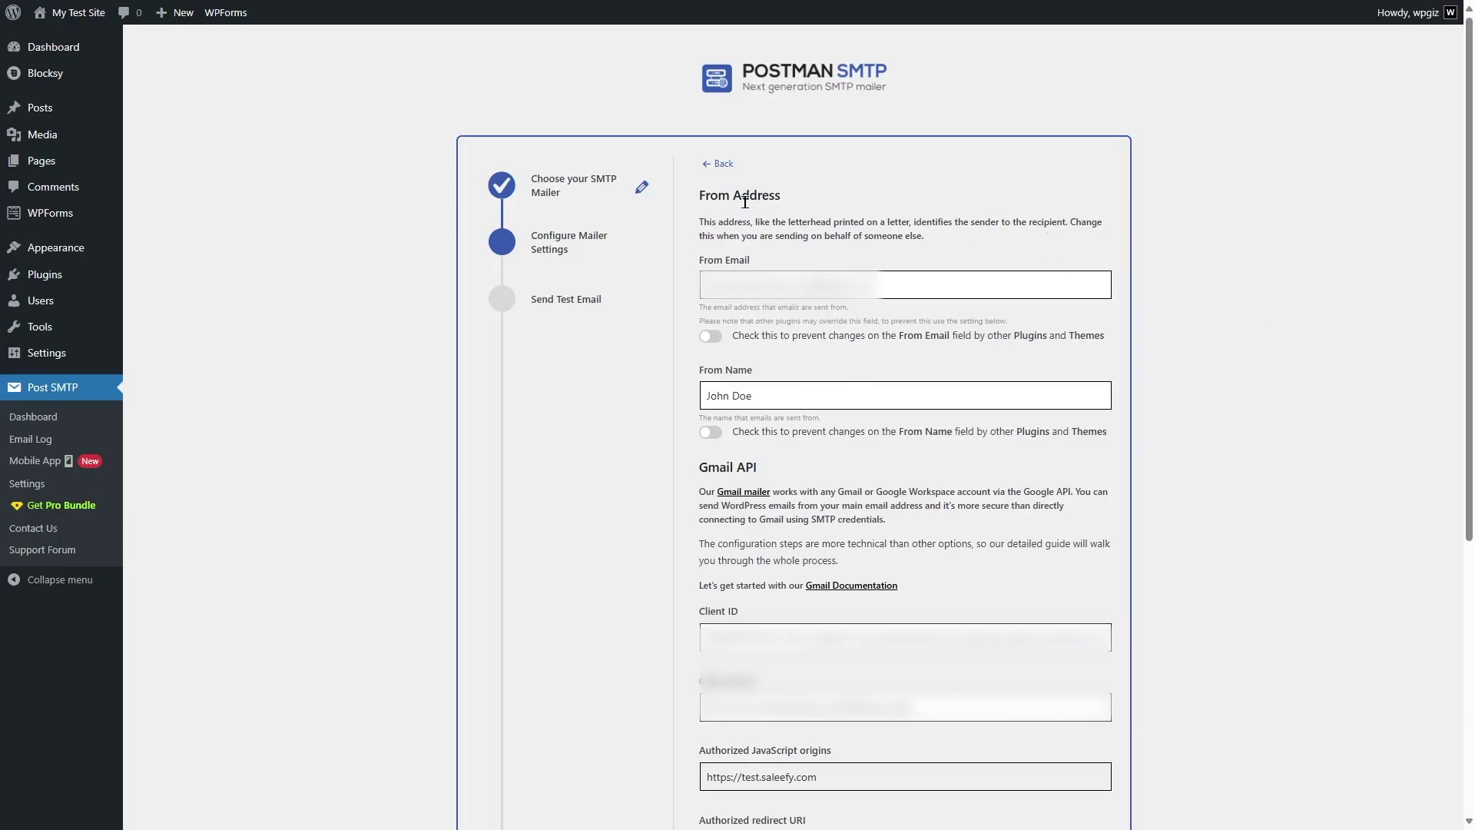
scroll(1006, 663, "down", 5)
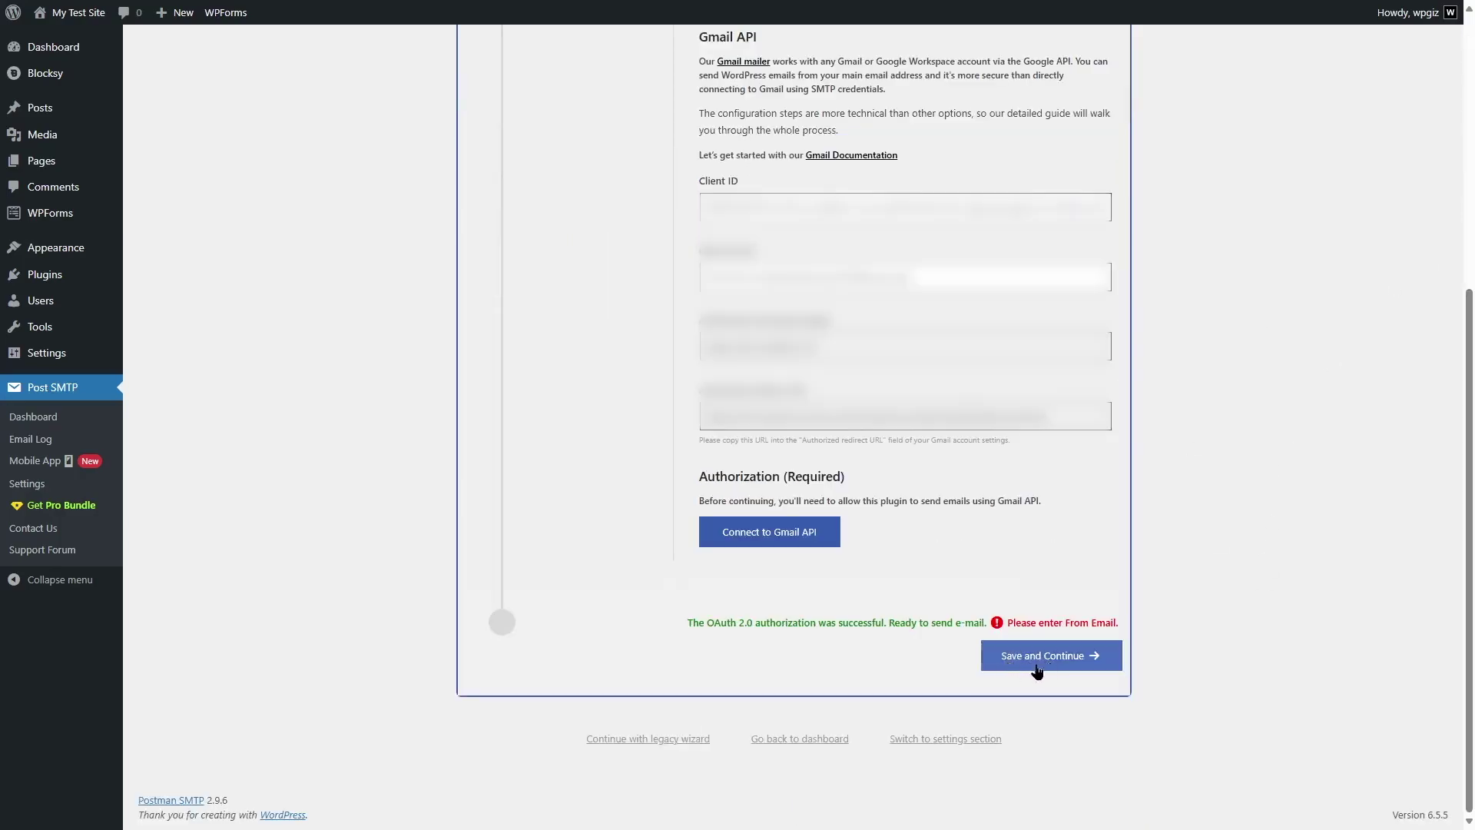
left_click(1042, 667)
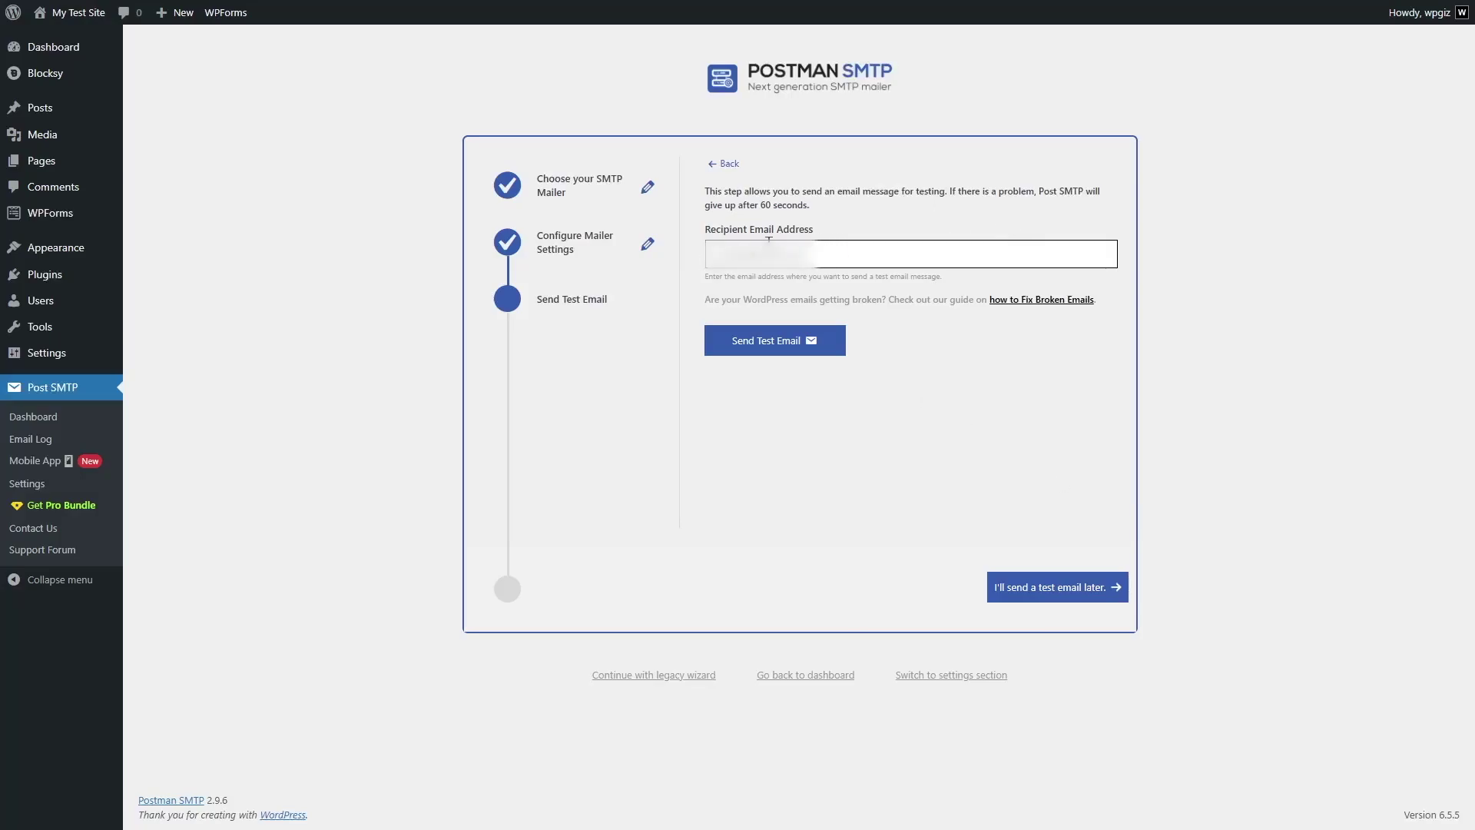
- Send a test email to the recipient address, finishing the setup wizard, and open the Post SMTP email log
left_click(750, 345)
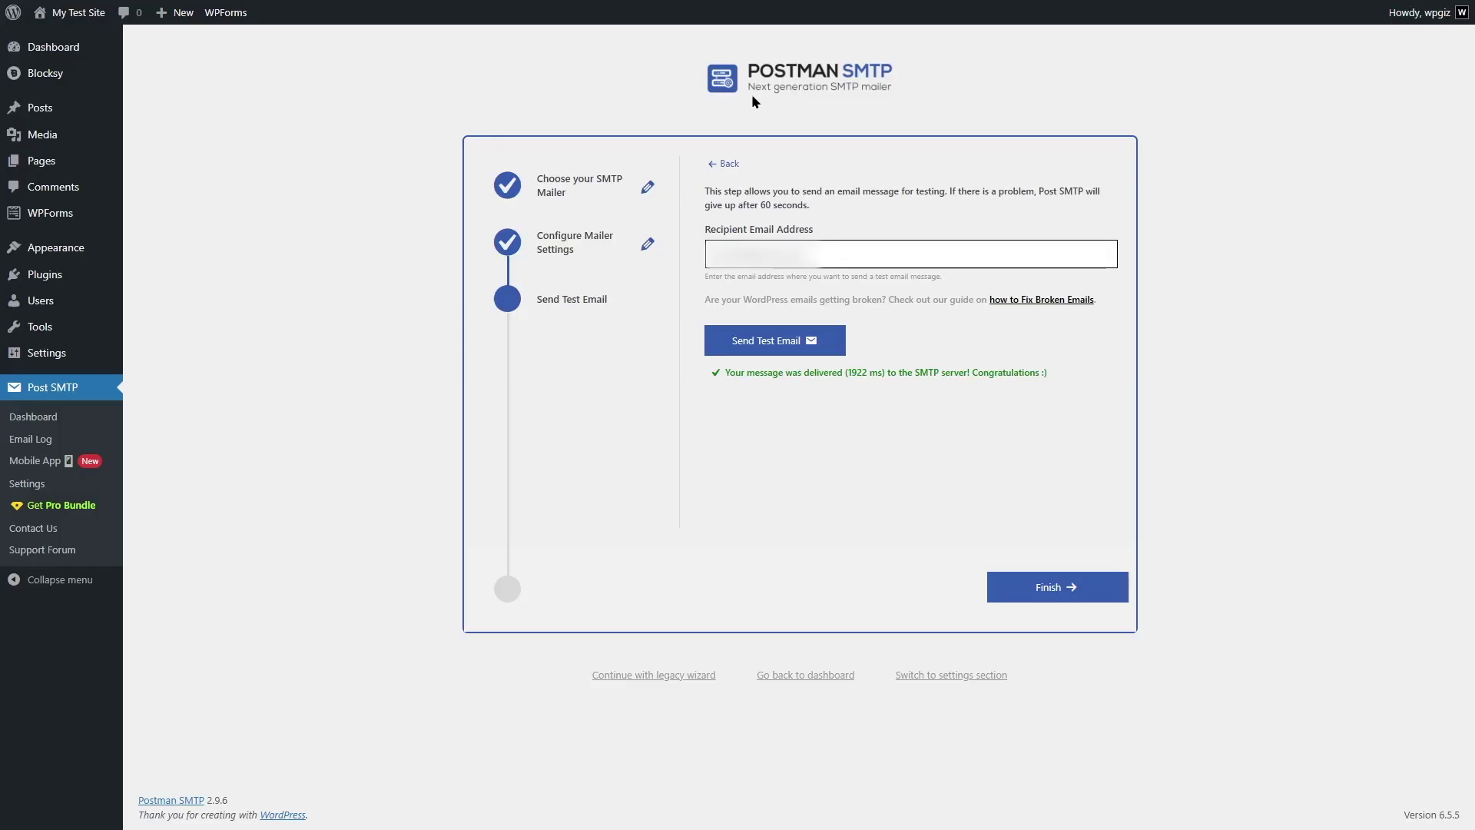
left_click(1044, 596)
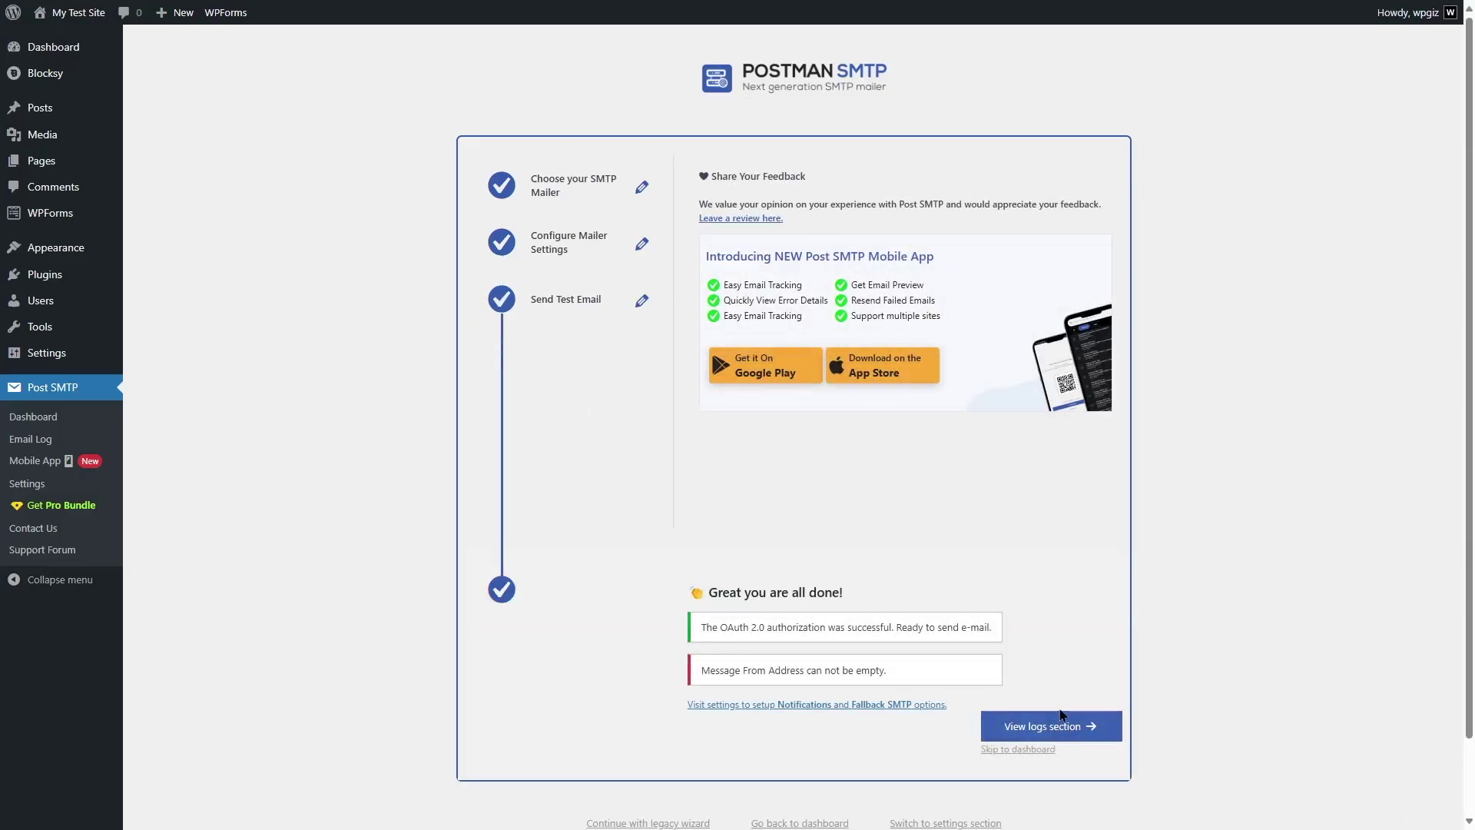
left_click(1044, 747)
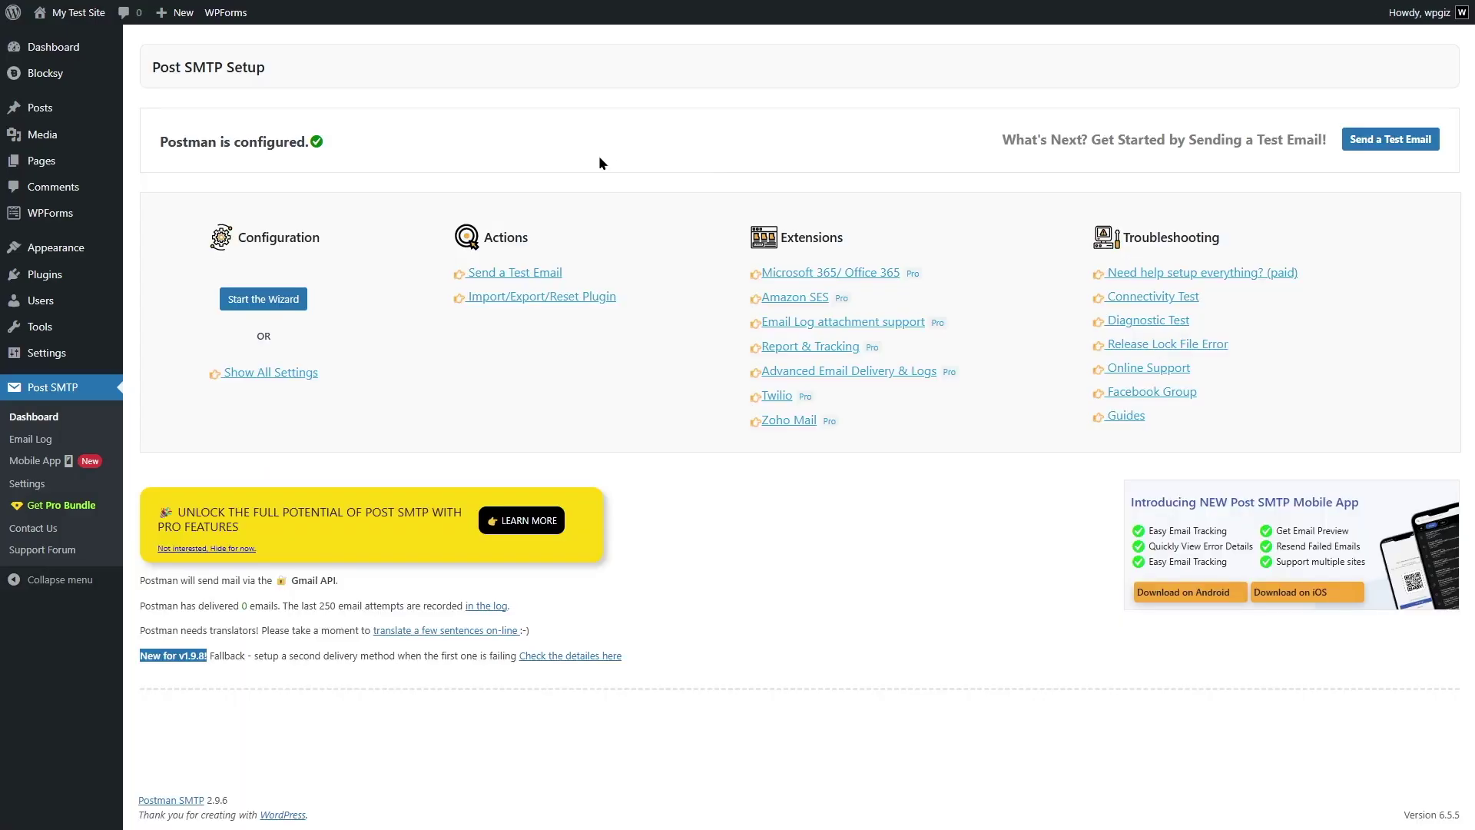
left_click(31, 438)
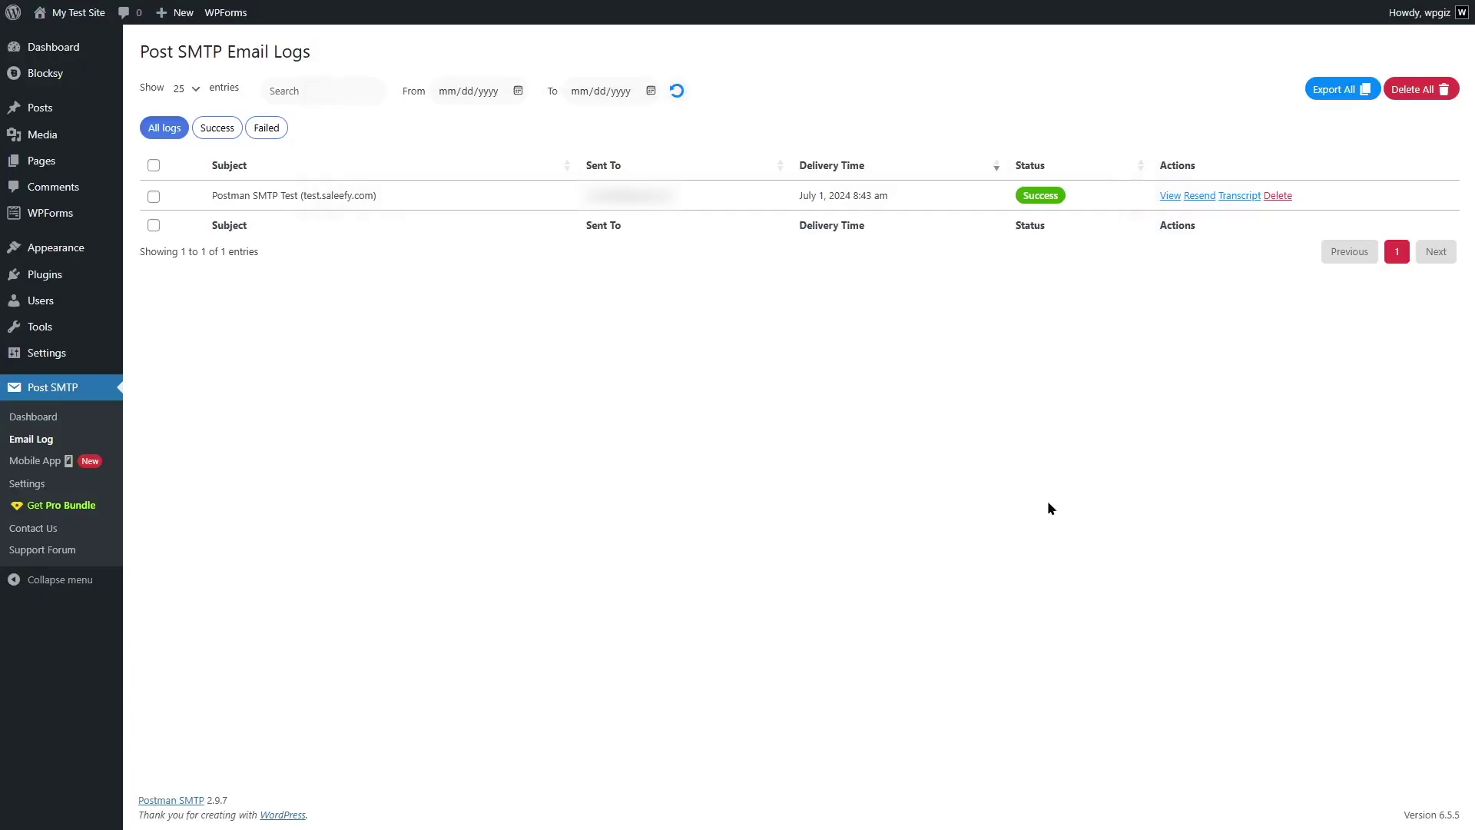
- Deactivate the Post SMTP plugin from the installed plugins, skipping the feedback form
mouse_move(77, 275)
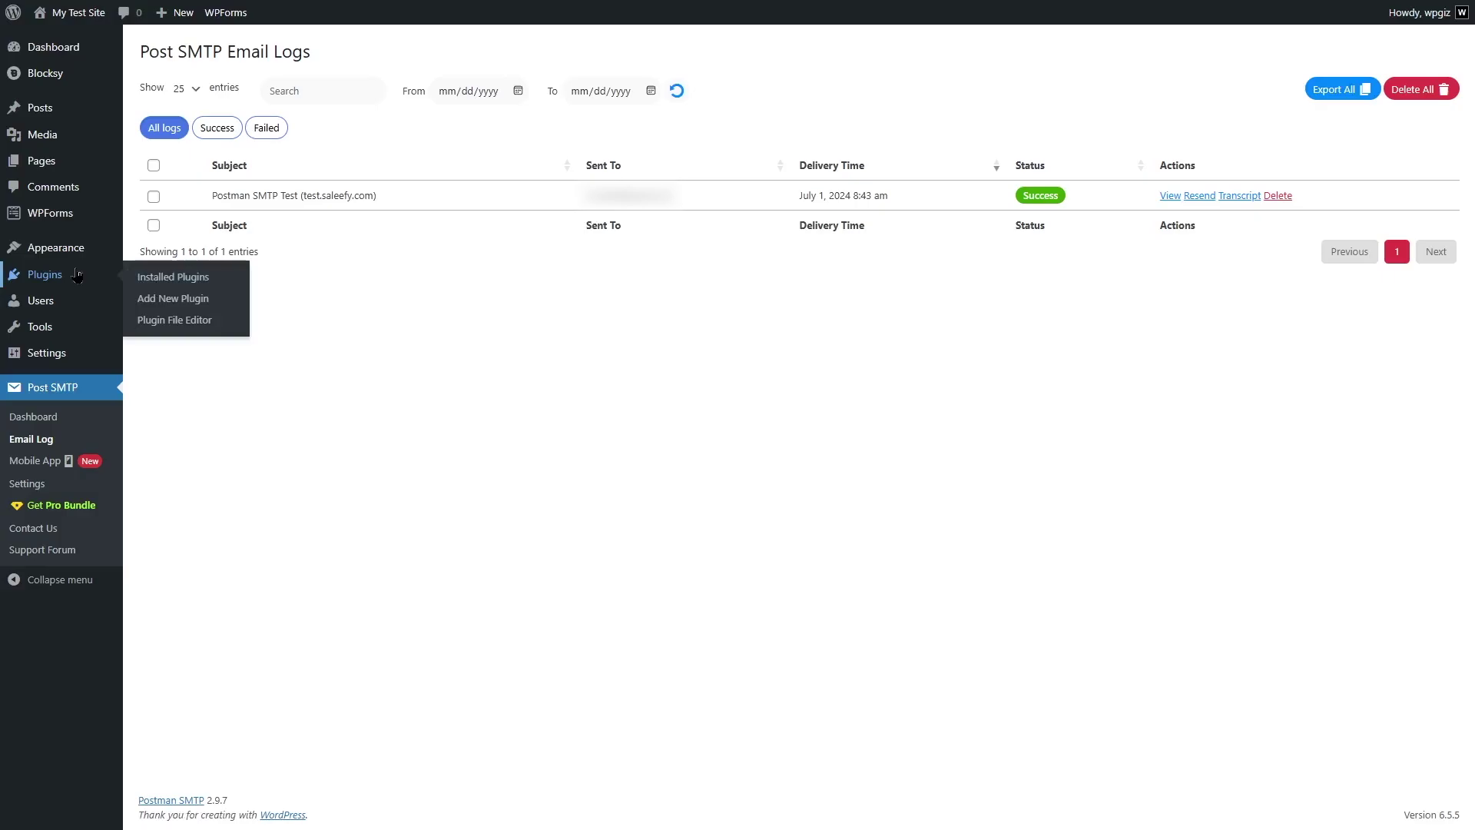
left_click(77, 275)
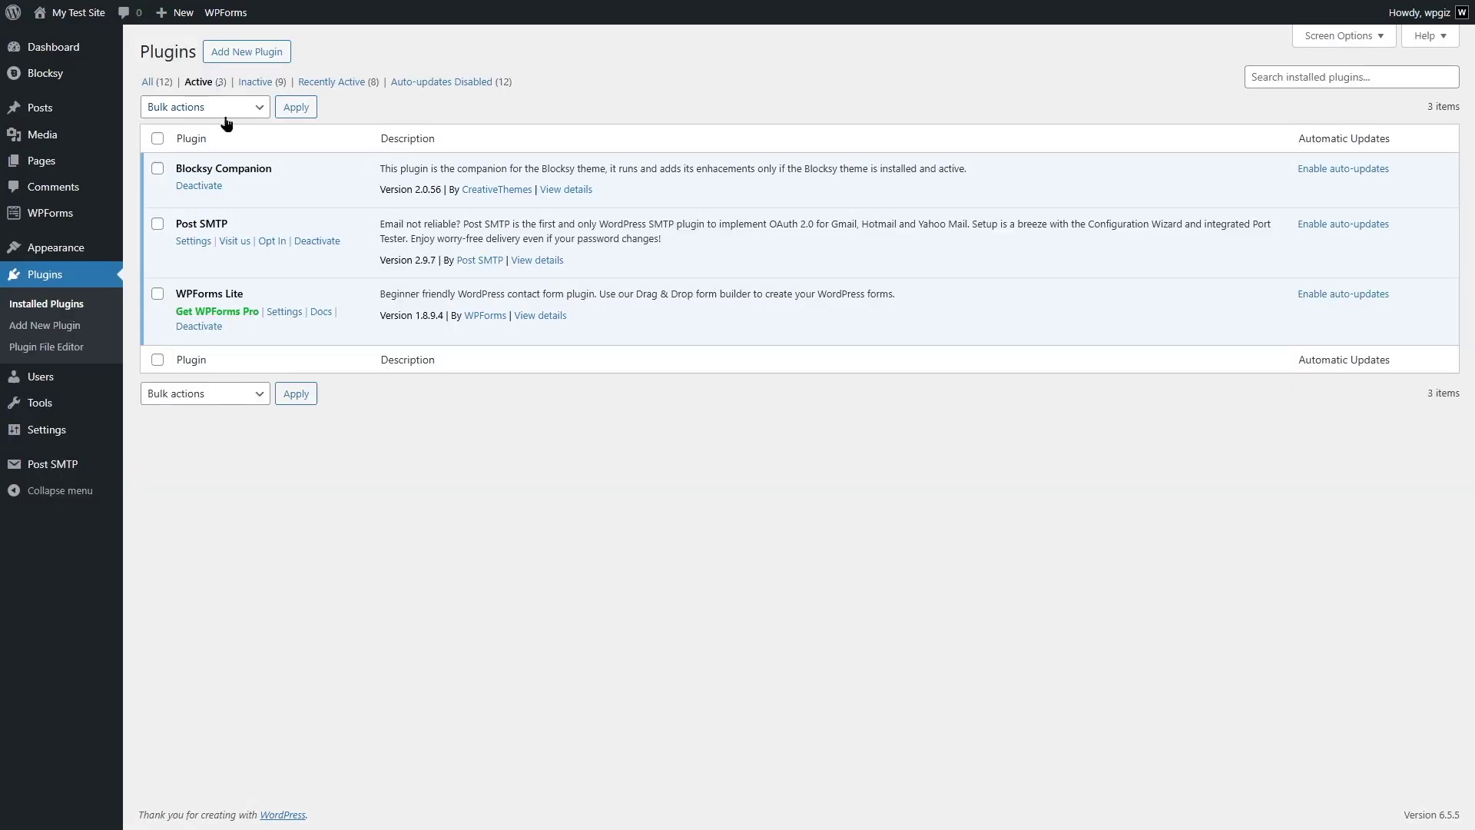
left_click(317, 242)
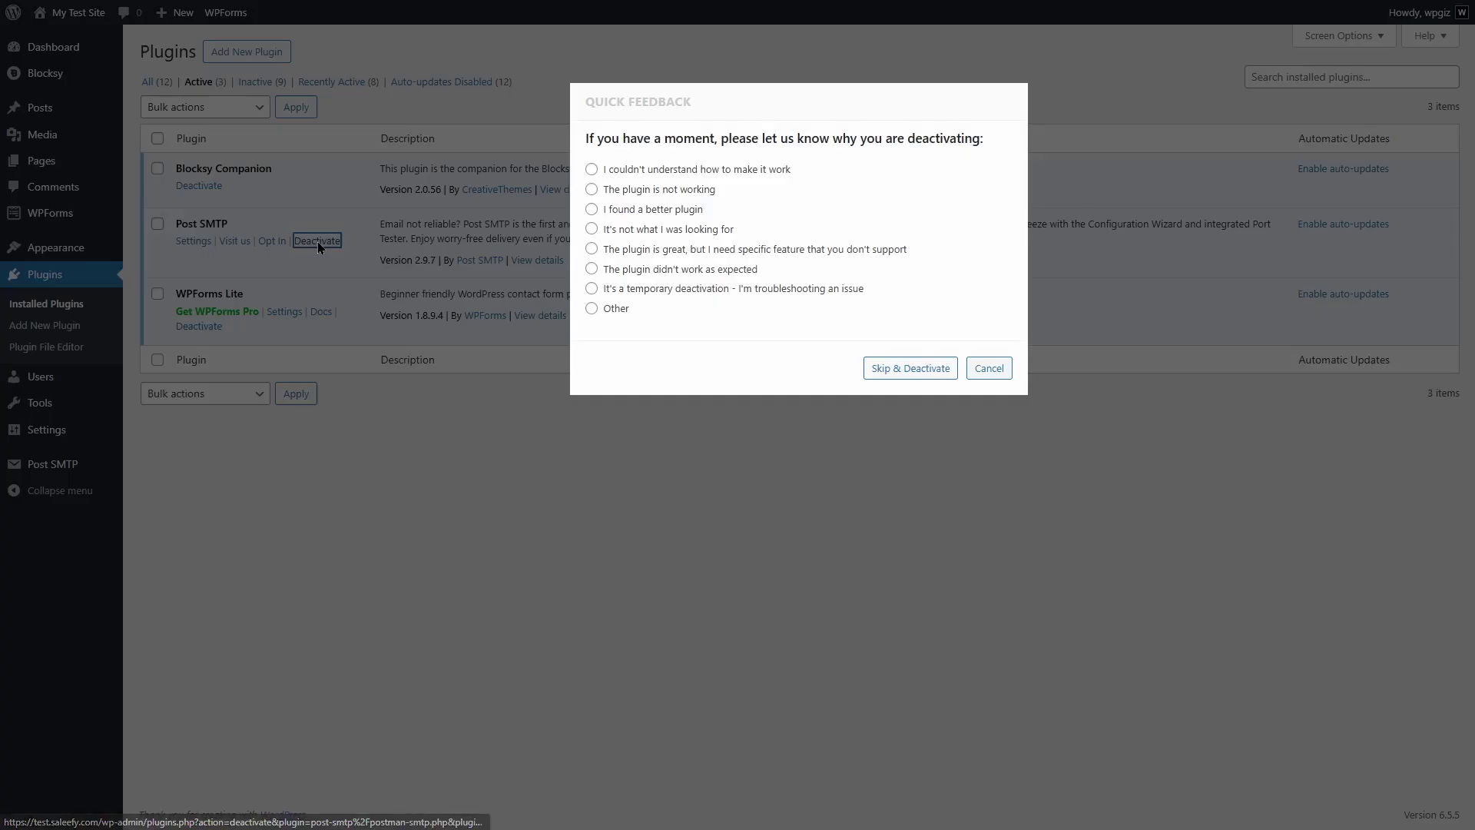
left_click(907, 371)
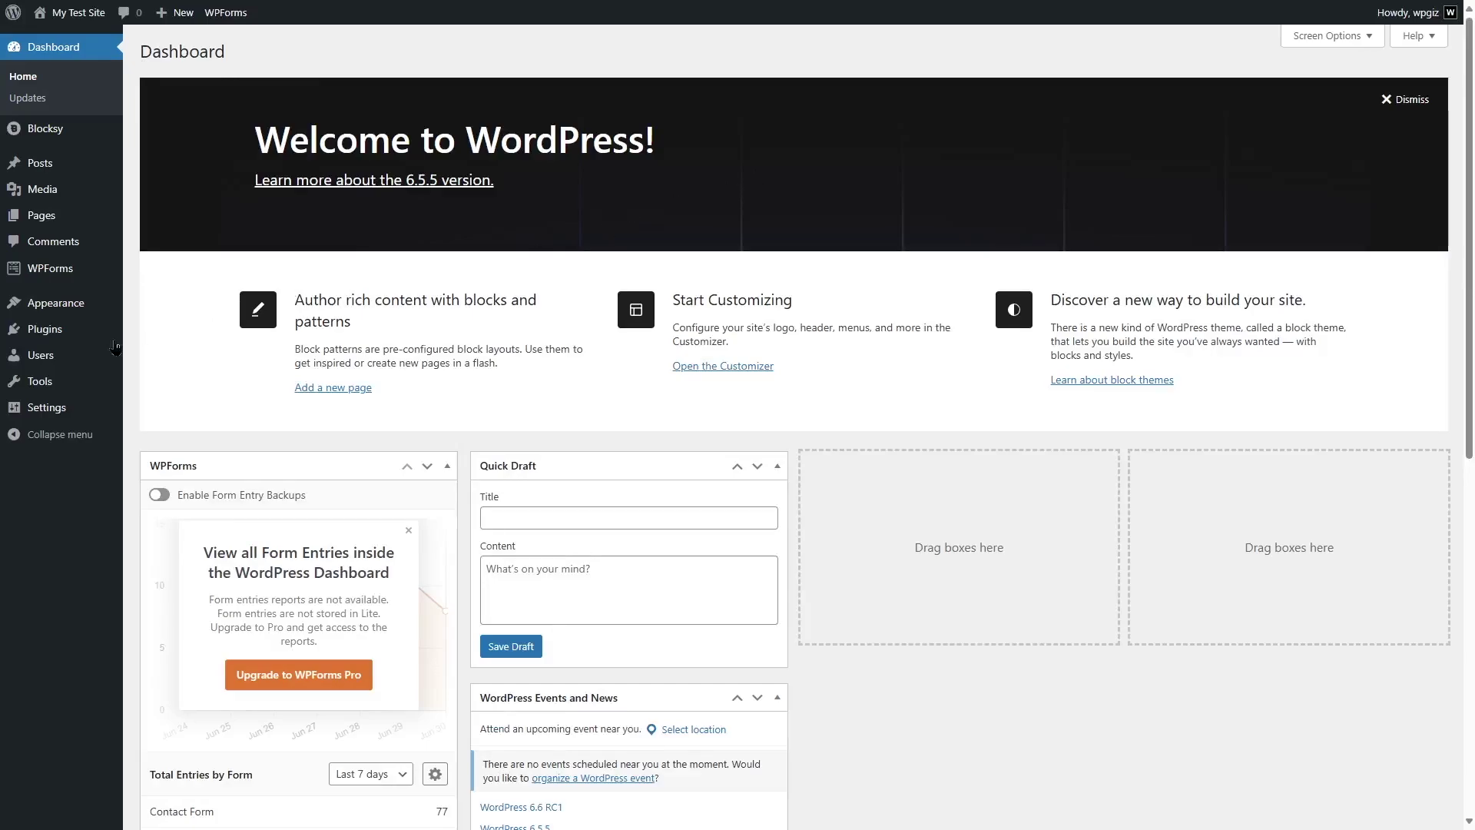
- Search the plugin directory for Brevo, then install and activate the Newsletter, SMTP, Email marketing and Subscribe forms by Brevo plugin
mouse_move(45, 331)
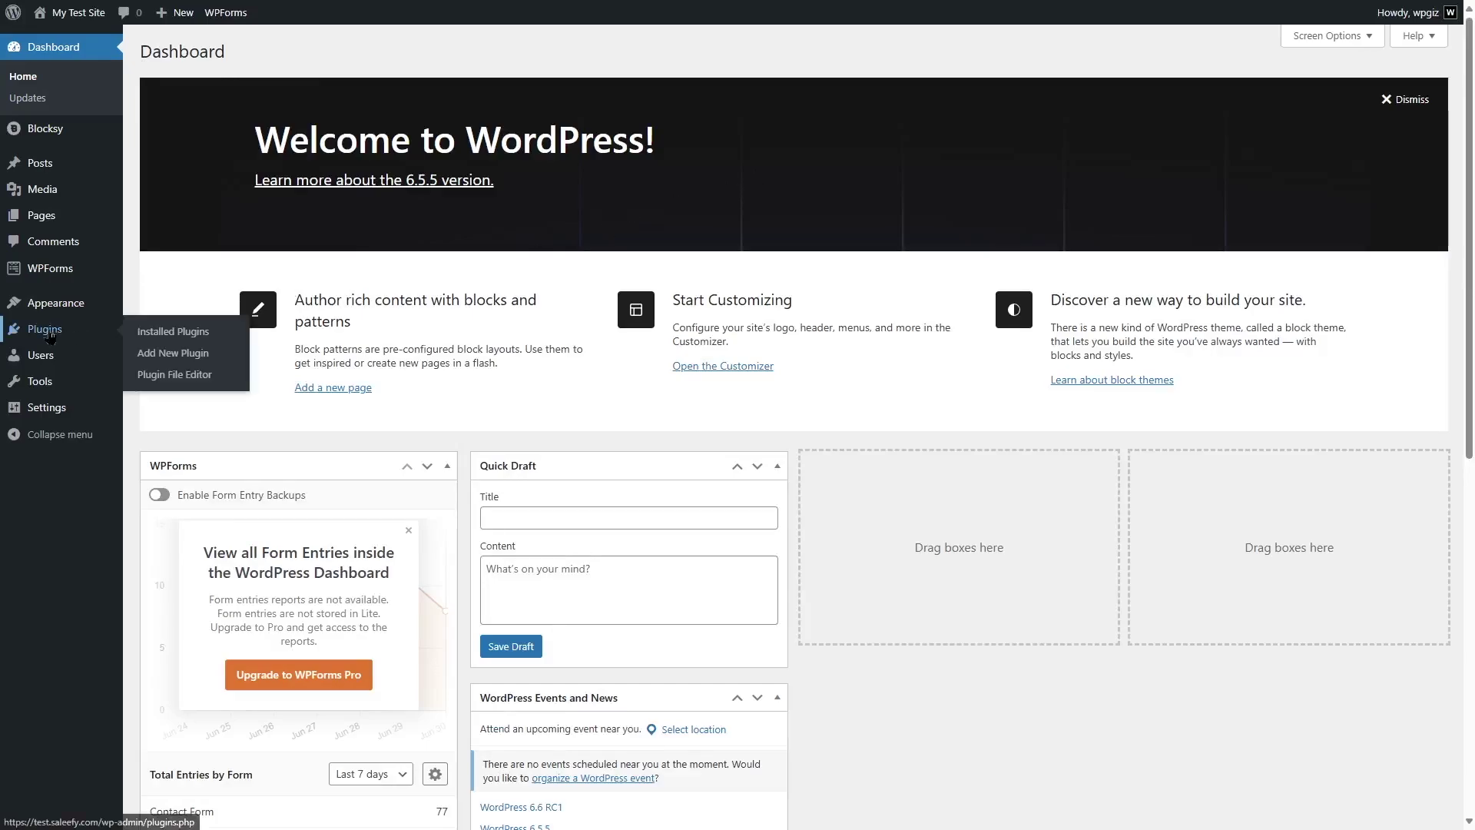
left_click(169, 360)
left_click(1346, 92)
type("Brevo")
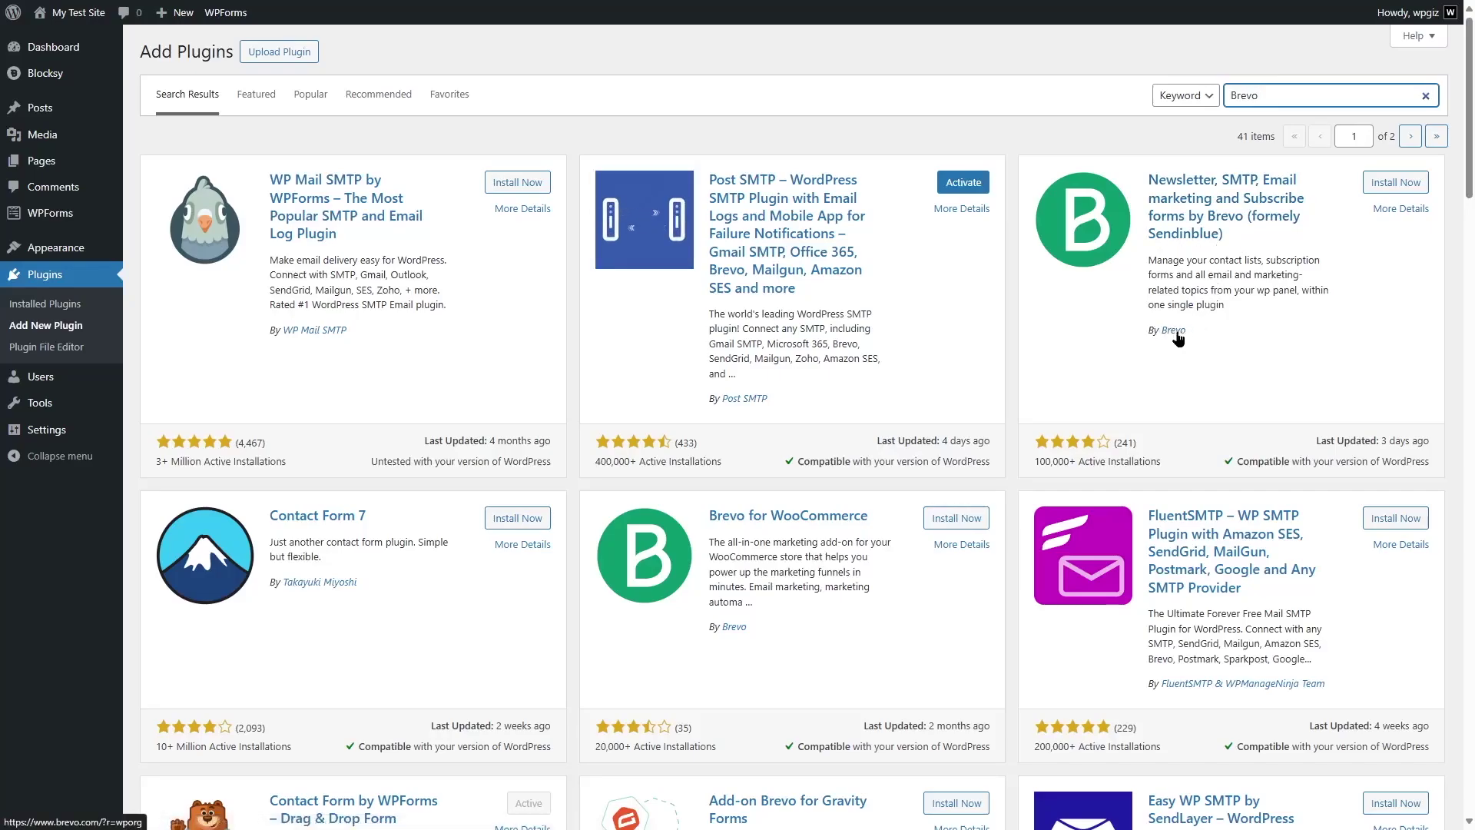
left_click(1398, 185)
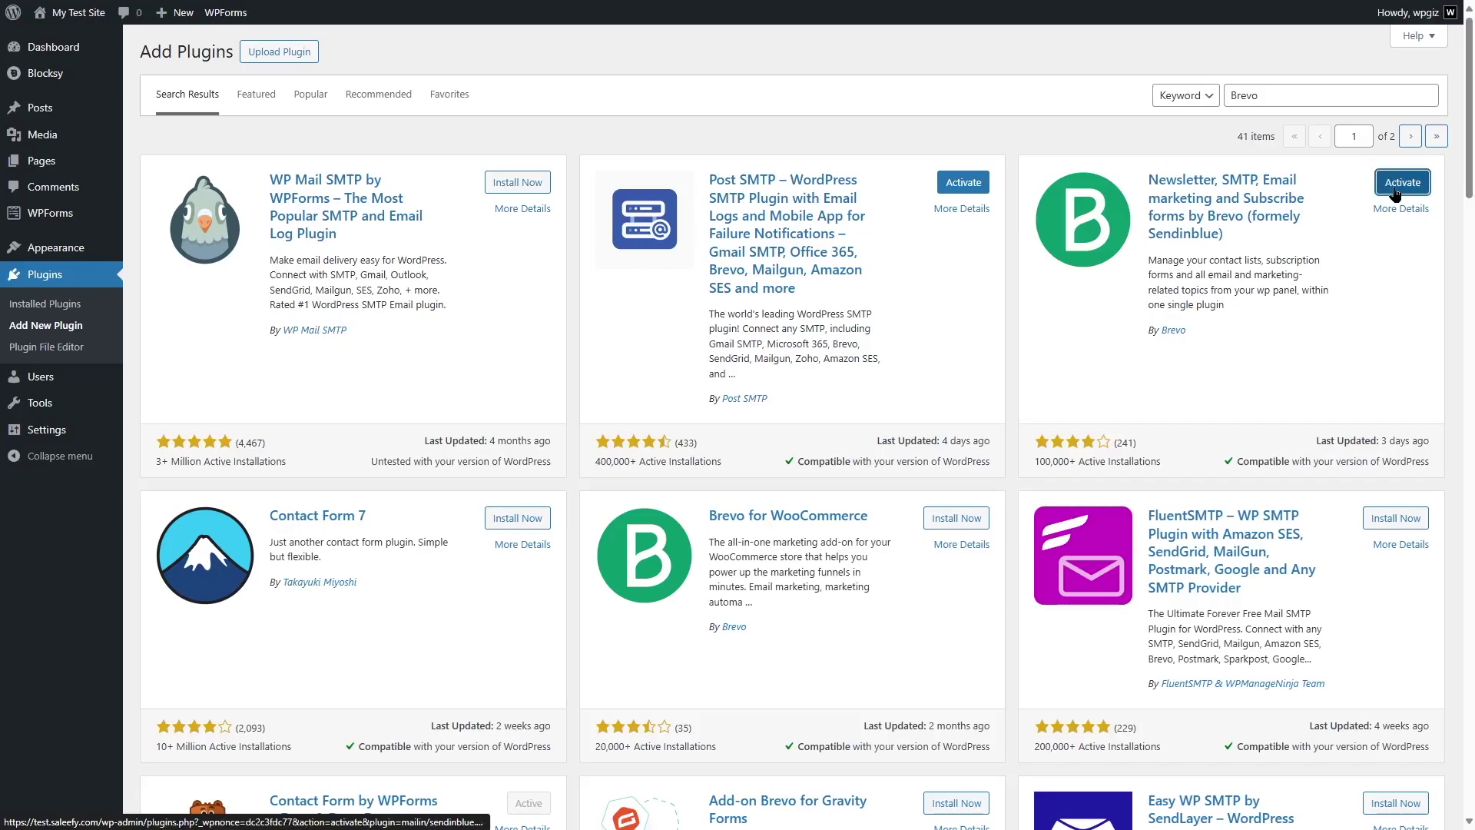
left_click(1400, 184)
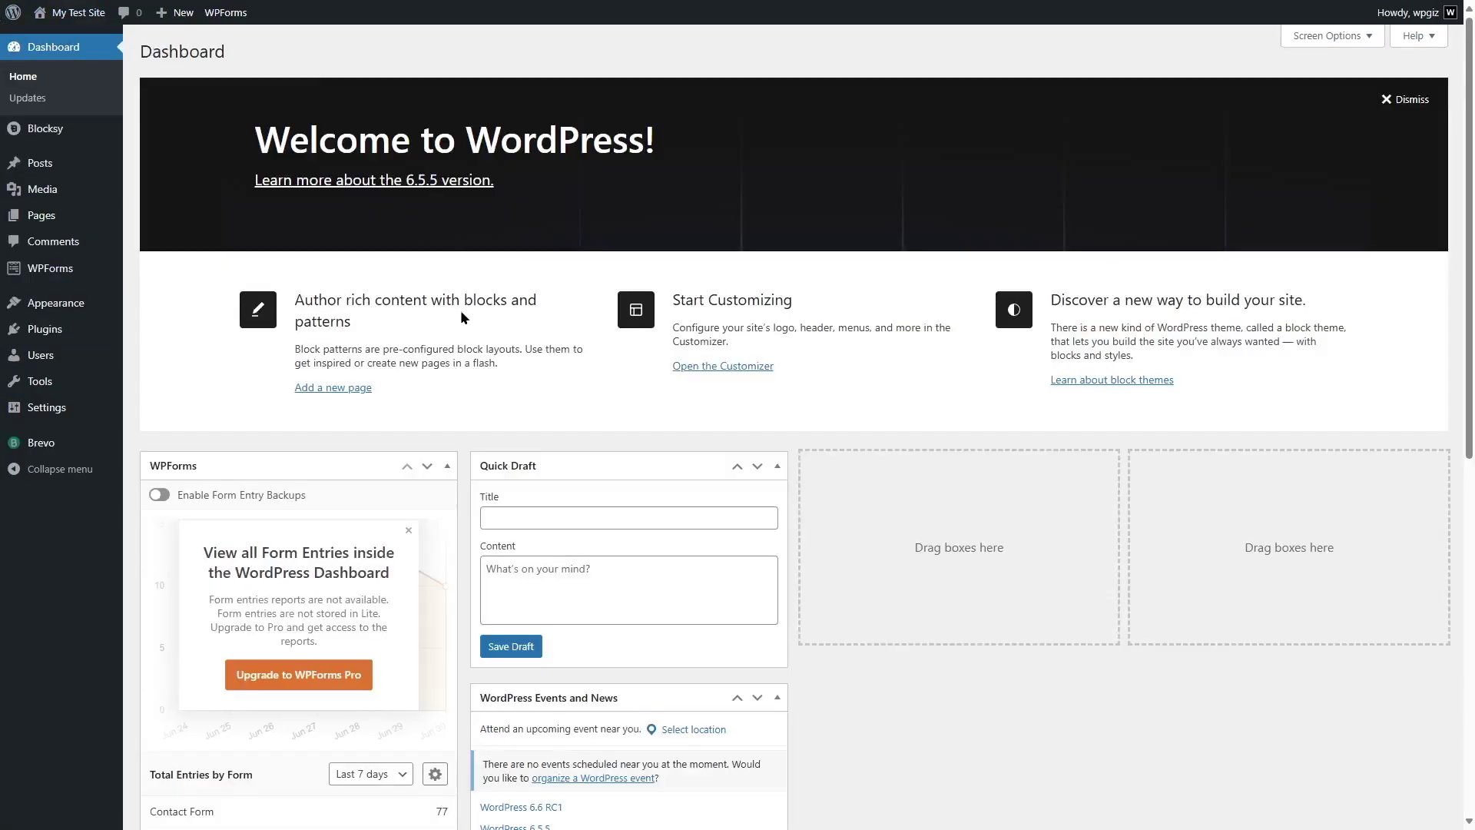
- Open the Brevo plugin's home page, follow its account creation link, and log in to the existing Brevo account with email address and password
mouse_move(52, 453)
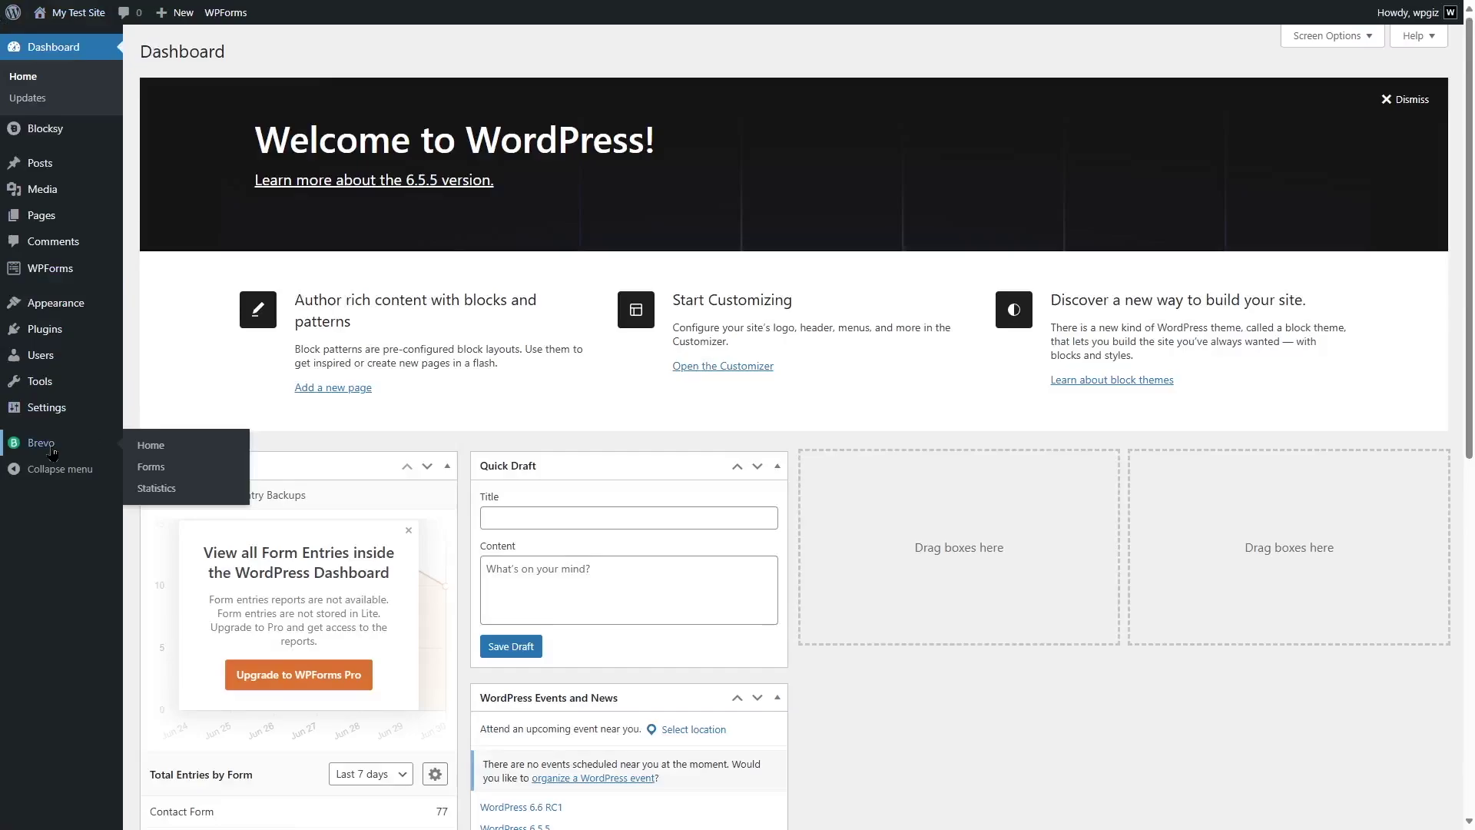
left_click(52, 450)
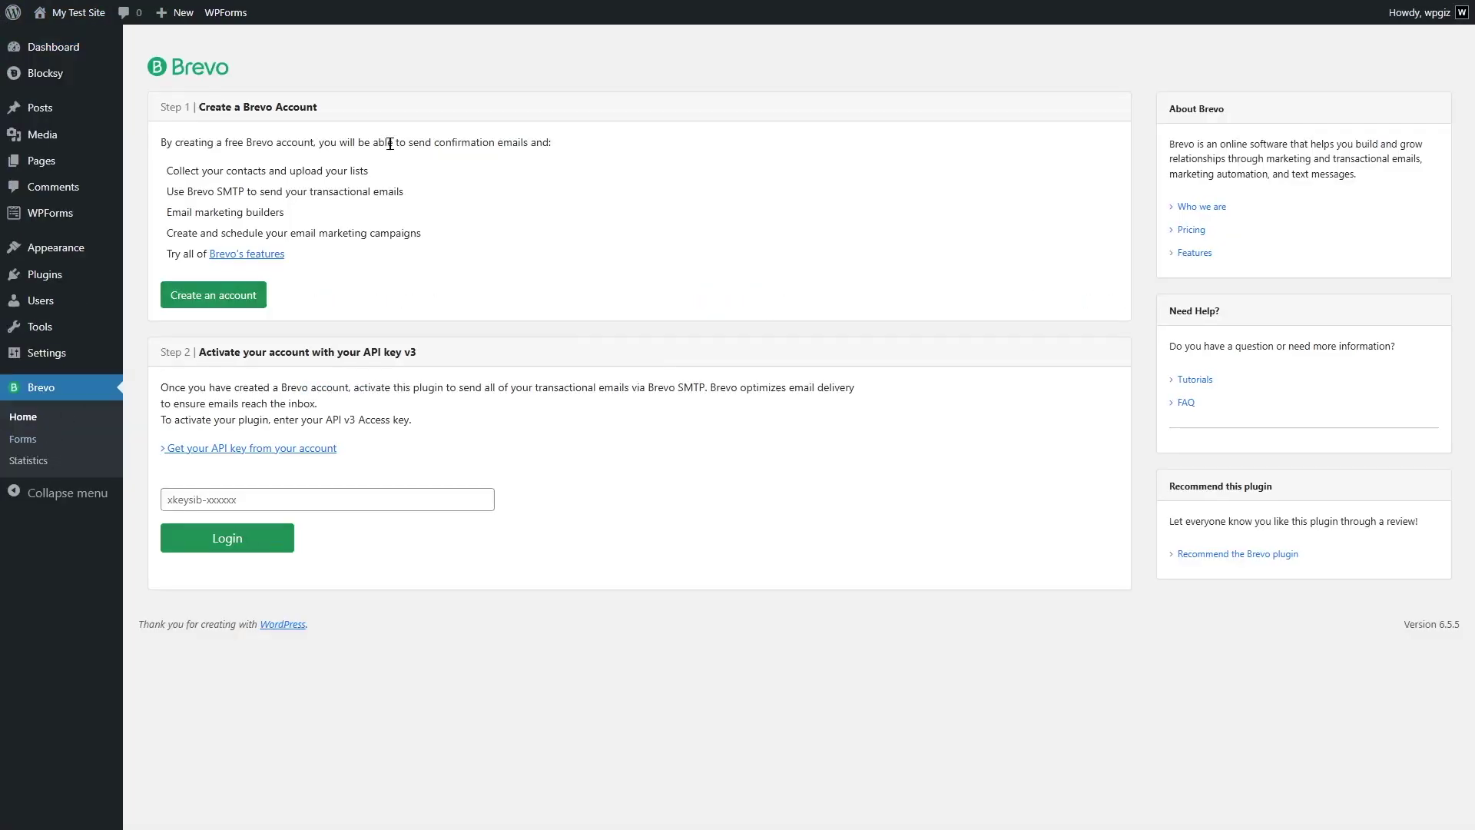
left_click(230, 301)
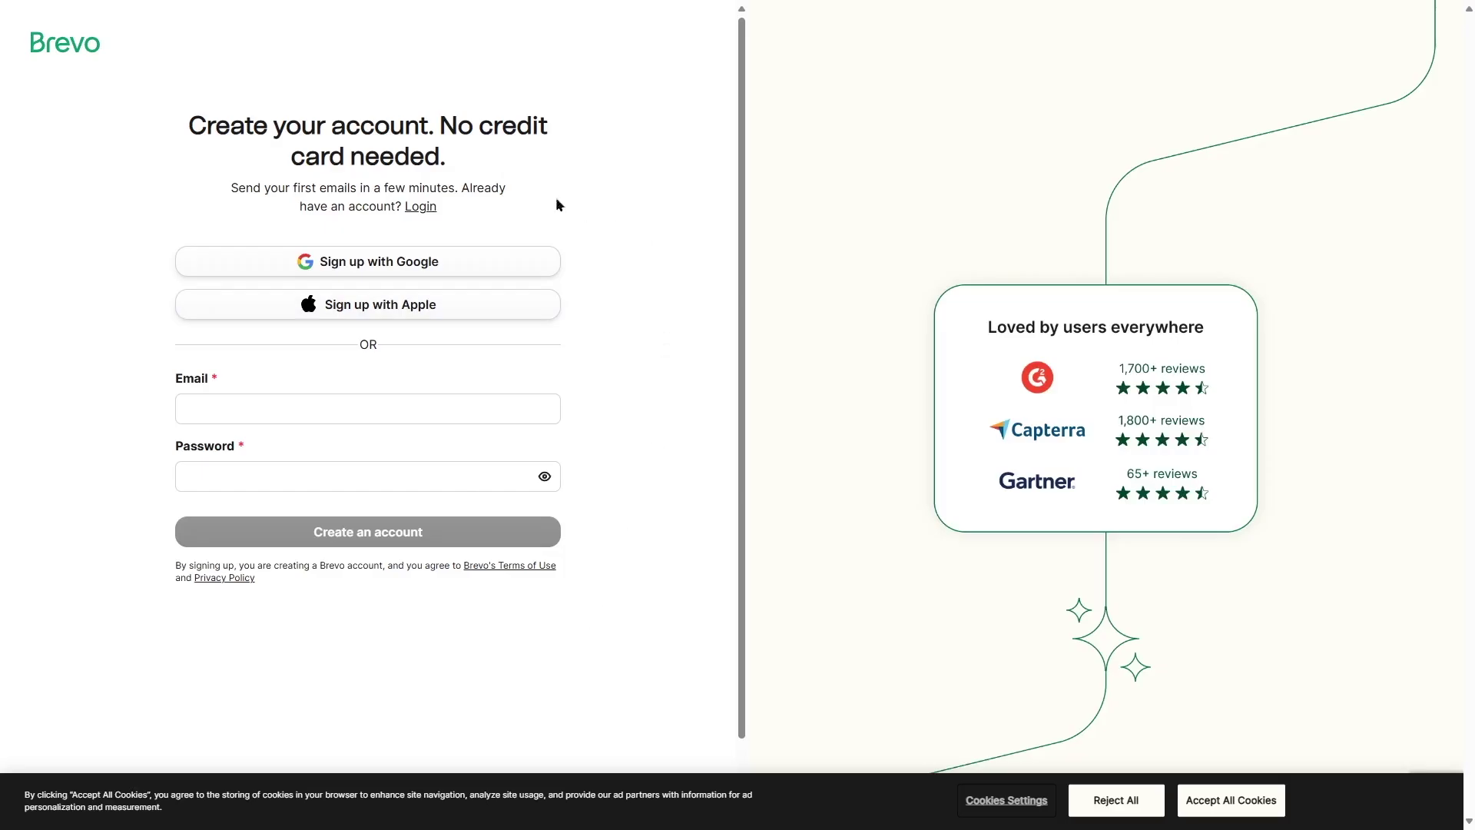
left_click(420, 207)
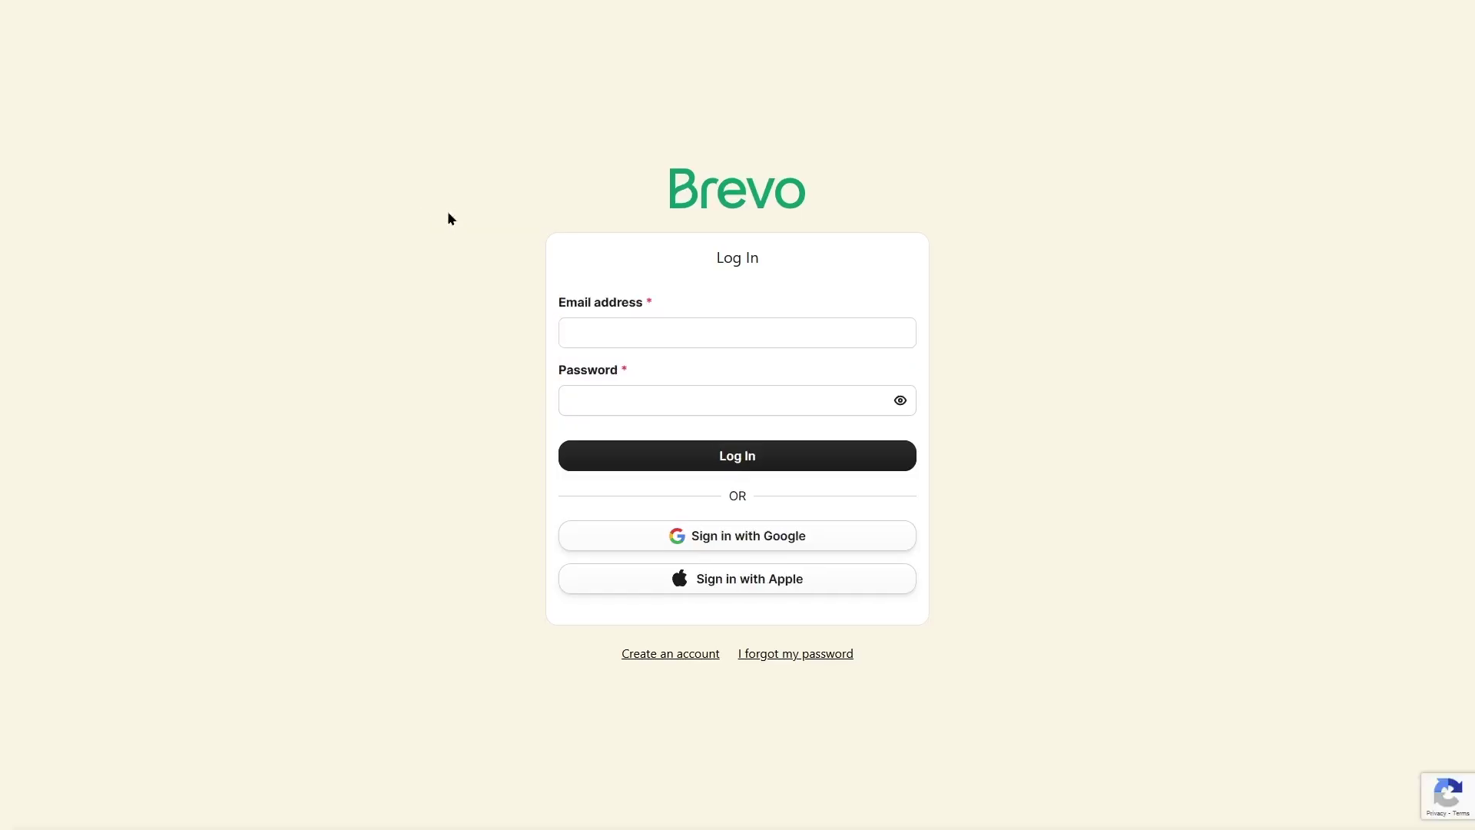
left_click(613, 332)
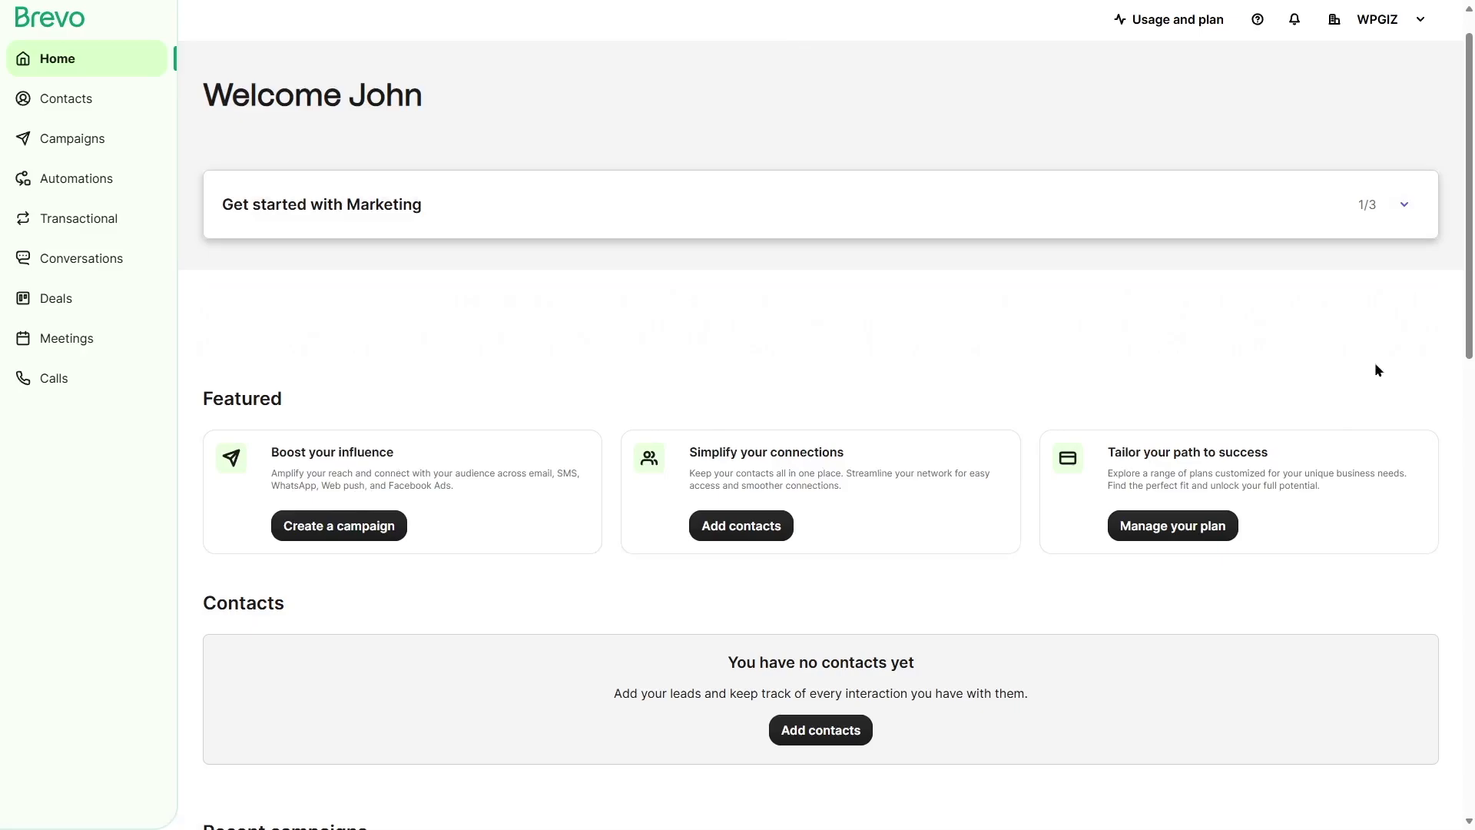
- In the Brevo account's SMTP & API settings, generate a new API key named WP email and copy it
left_click(1427, 25)
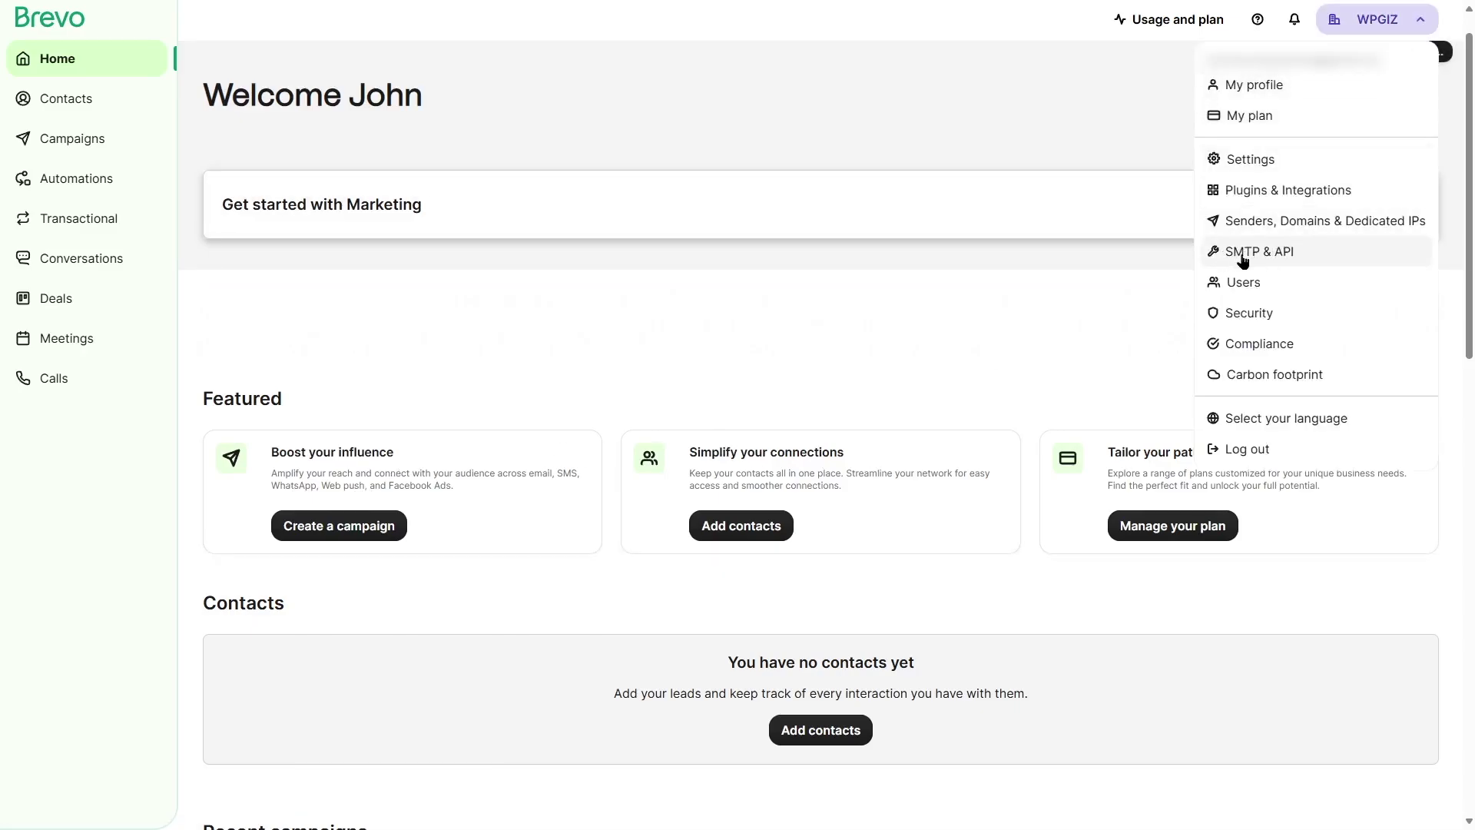
left_click(1283, 253)
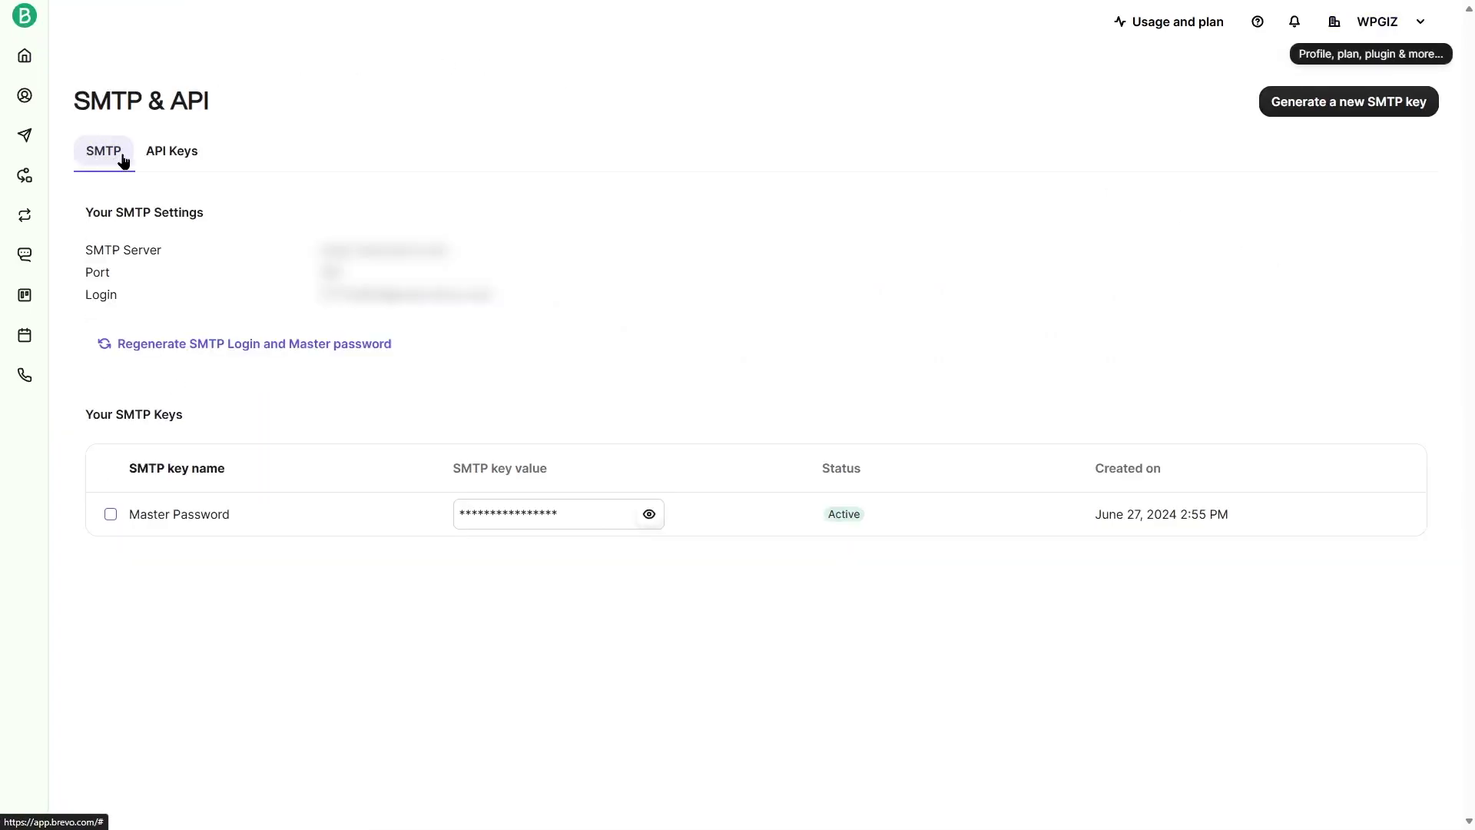
left_click(175, 157)
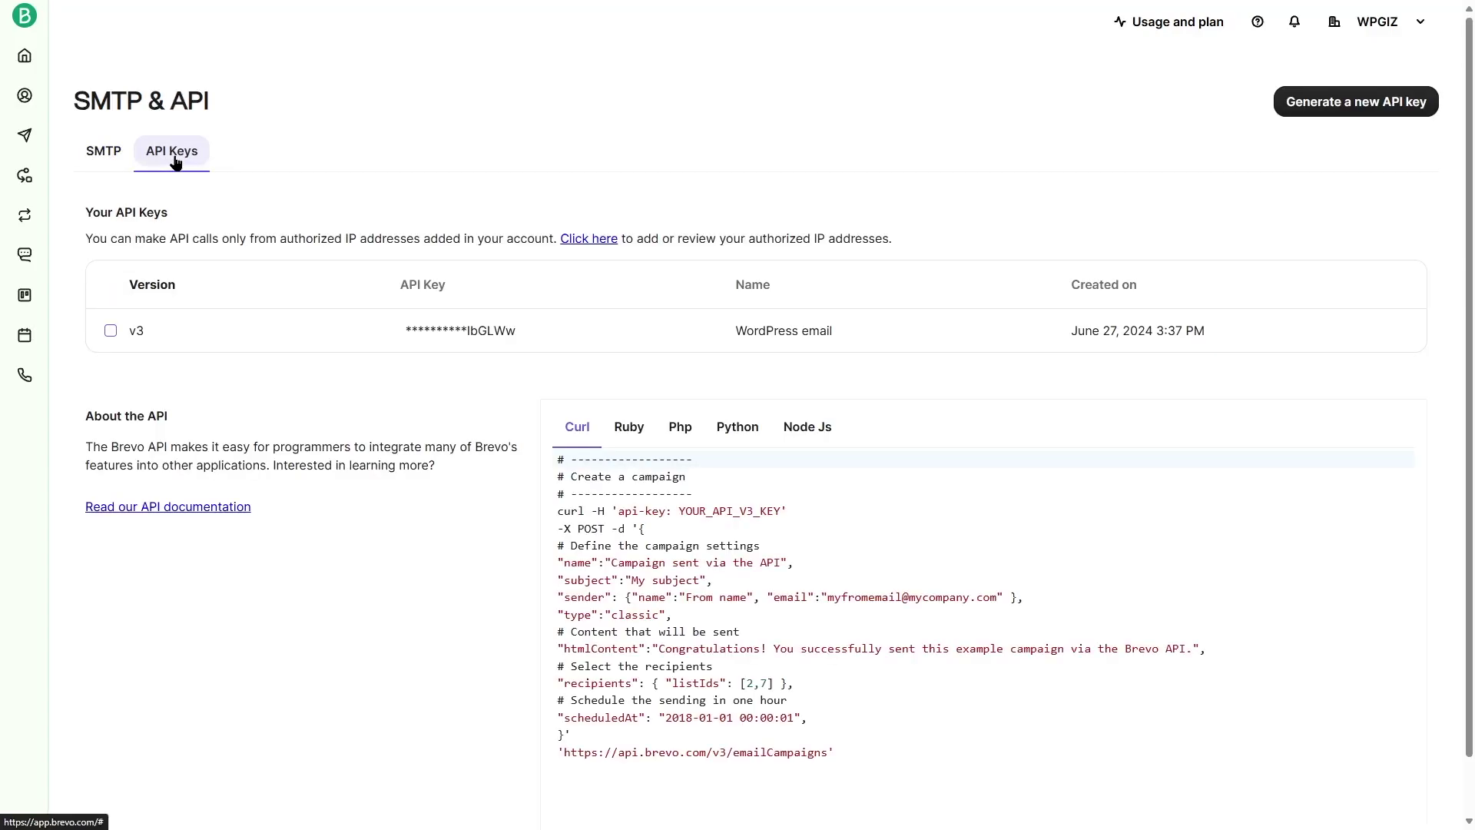
left_click(1346, 117)
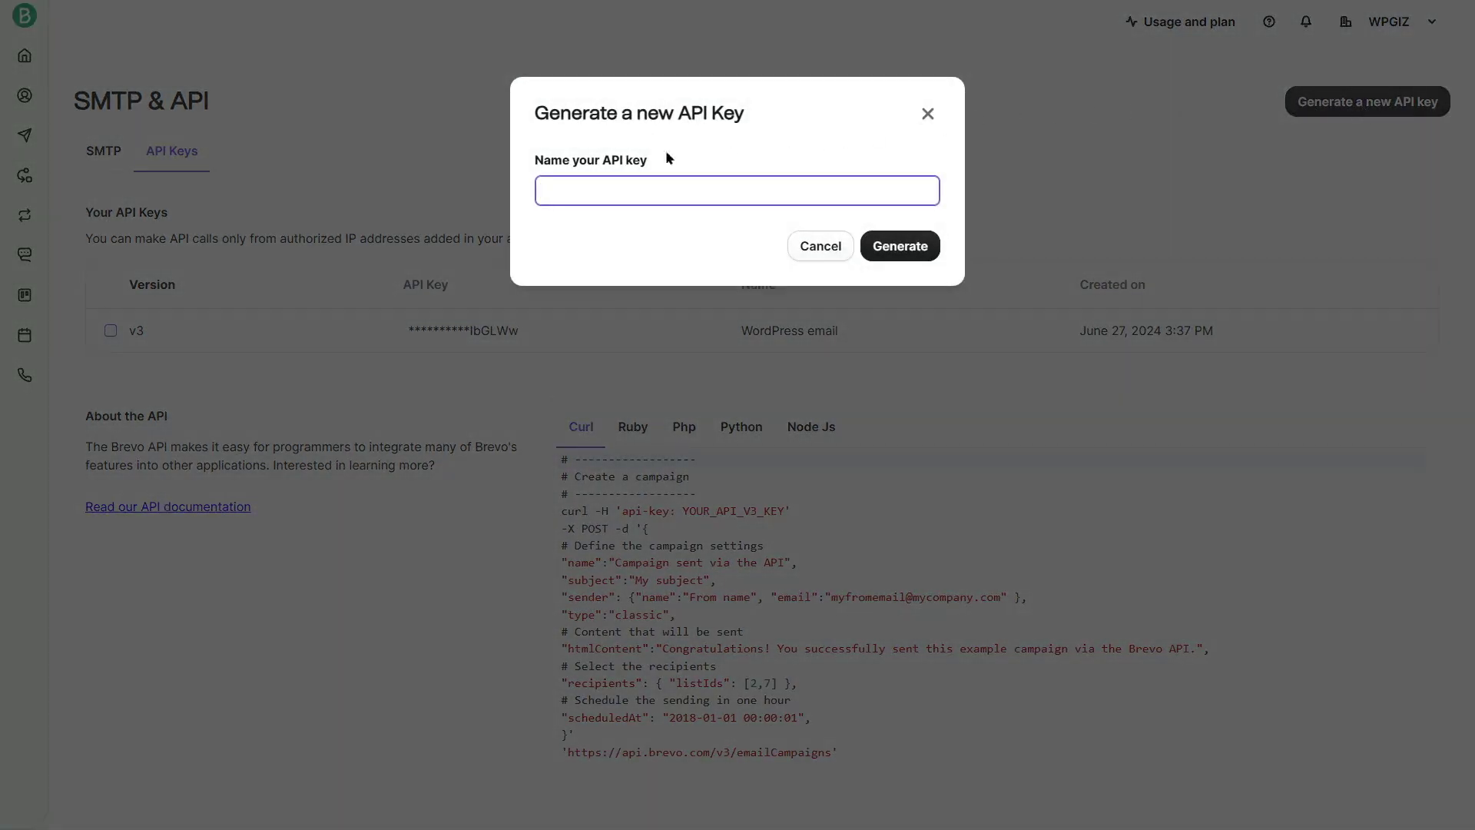
type("WP email")
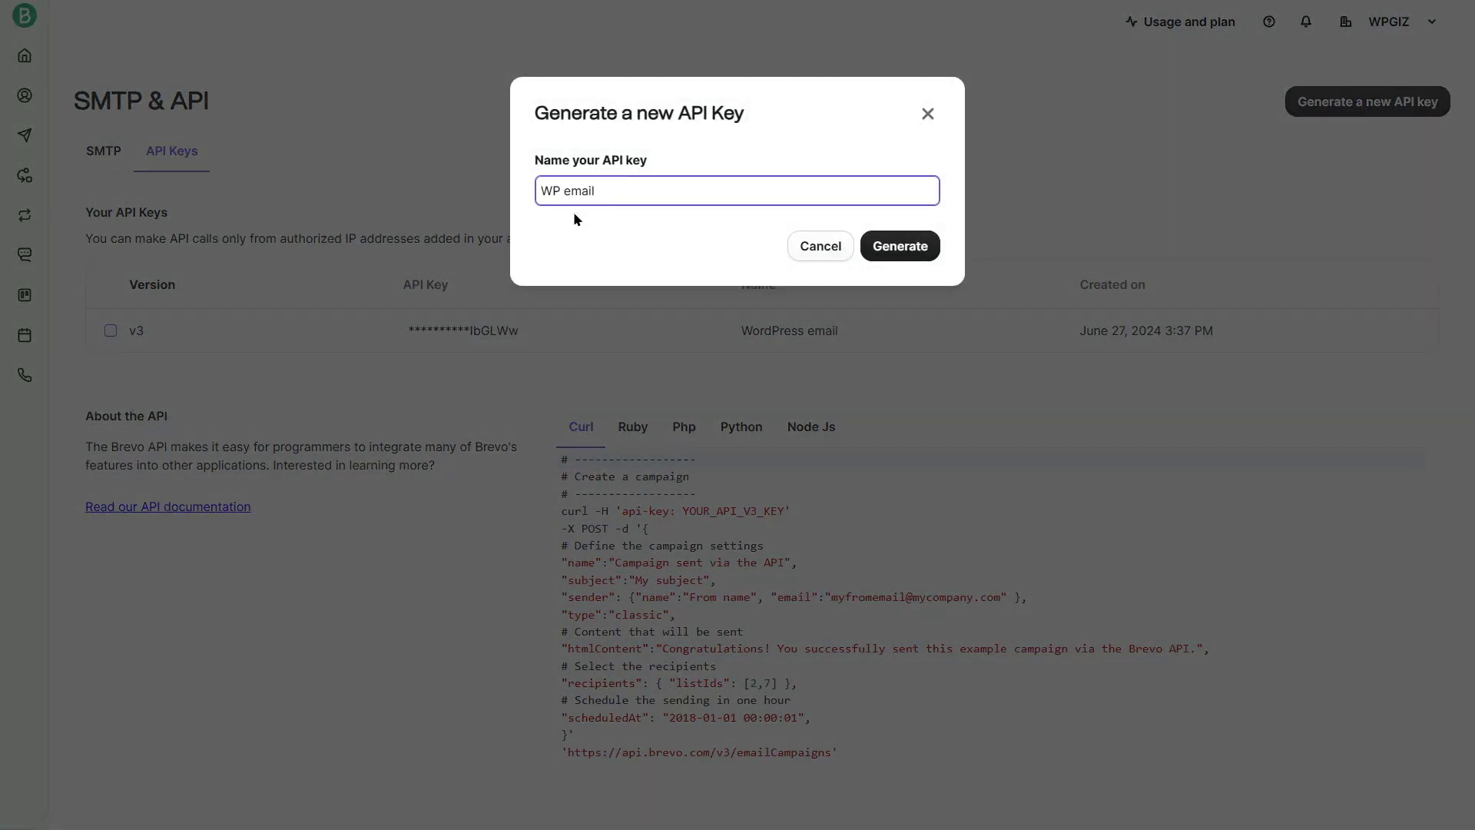
left_click(910, 252)
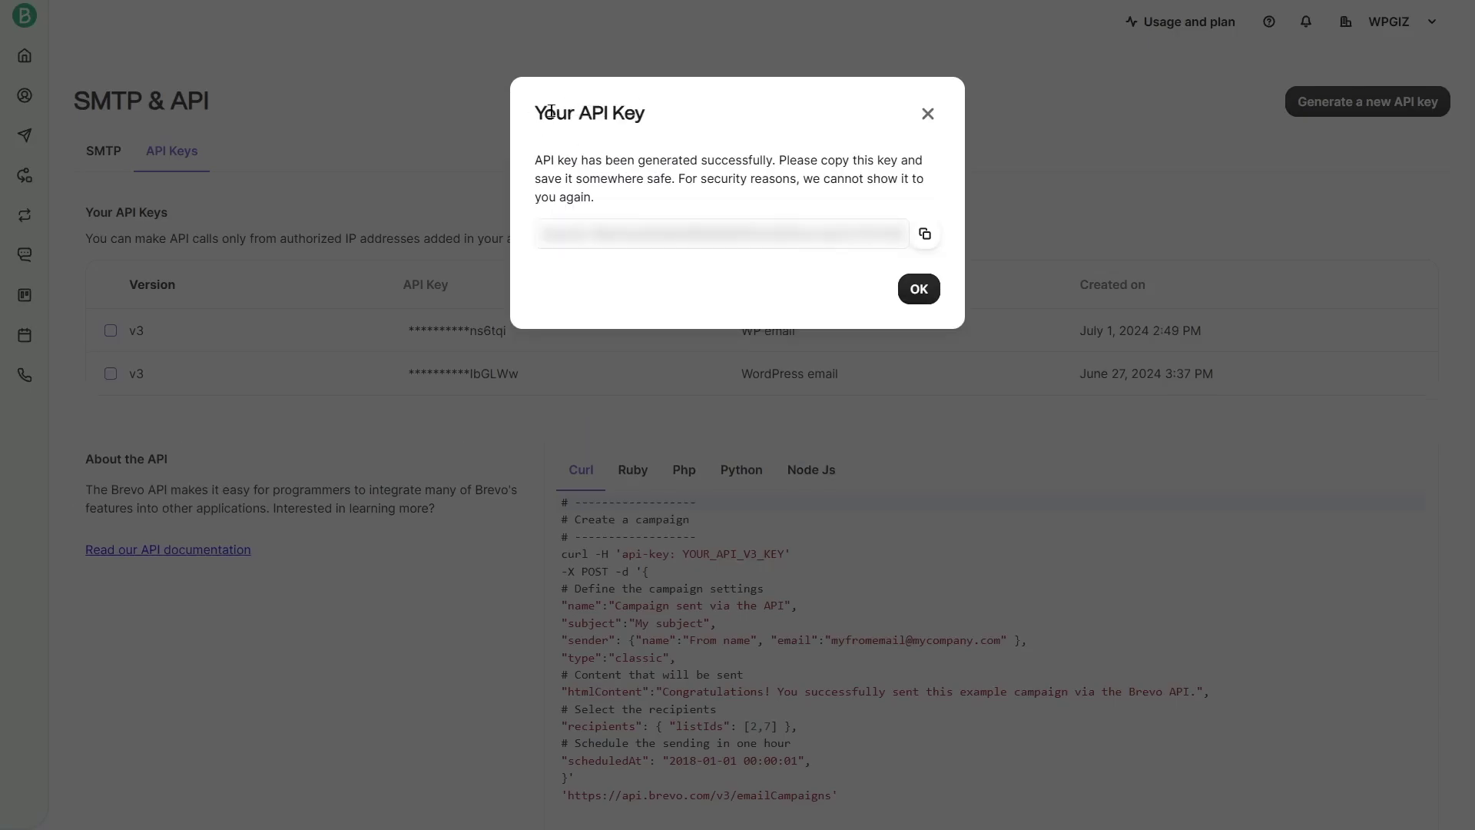
left_click(926, 235)
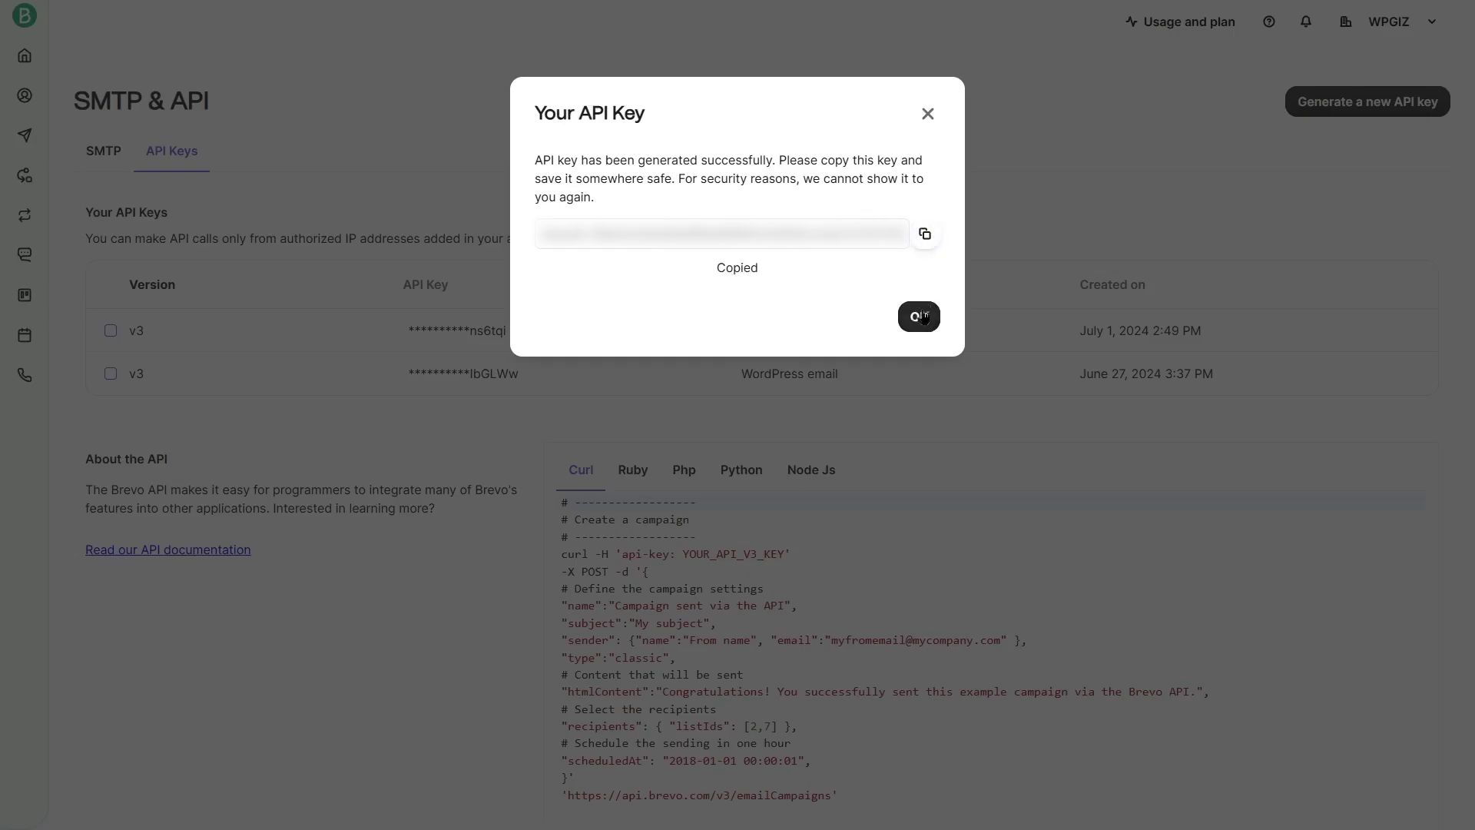
left_click(914, 318)
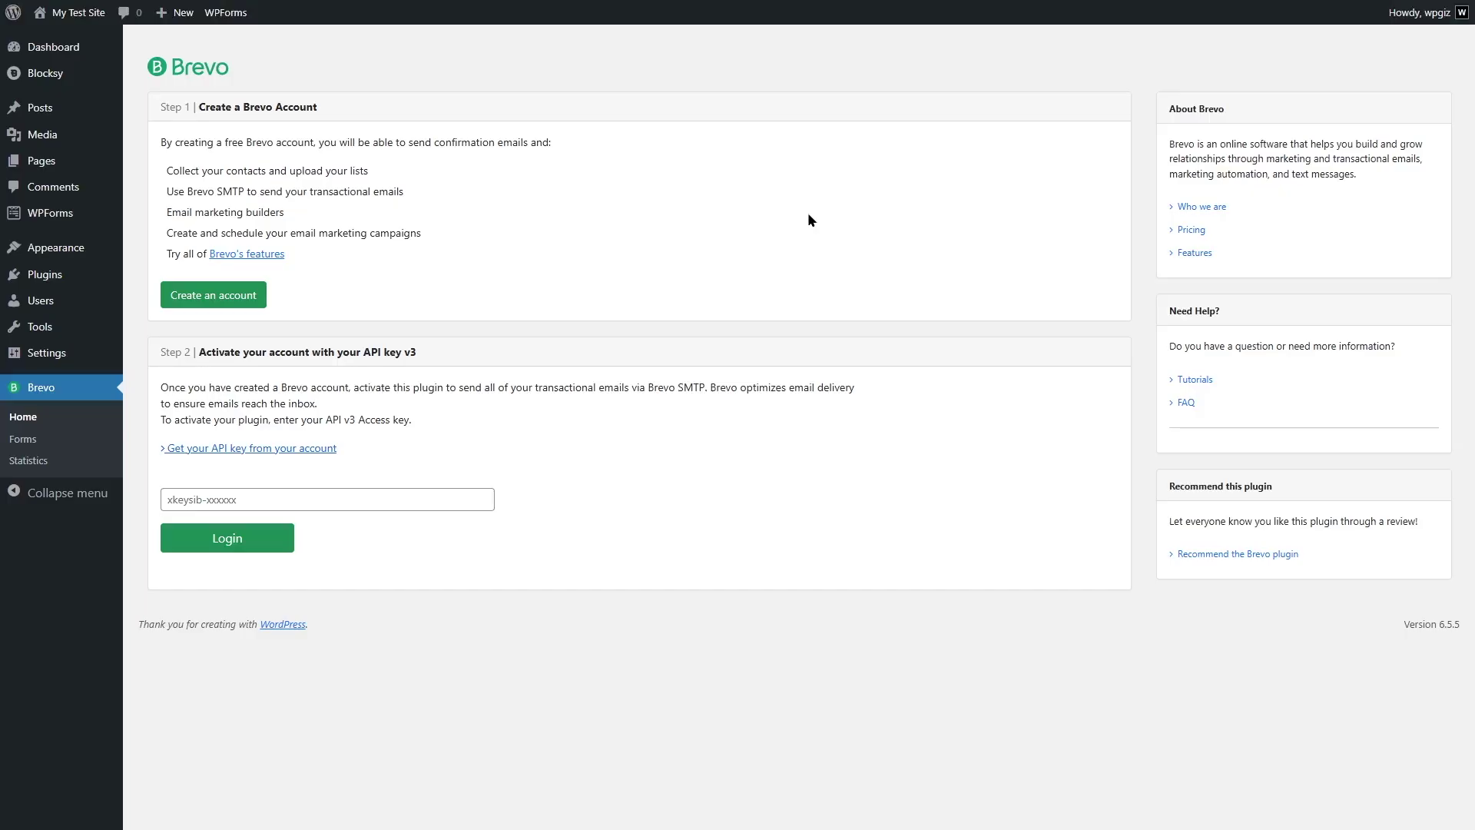
- Paste the API v3 key into the WordPress Brevo plugin, log in, and check the account's free email credits
left_click(280, 503)
key("ctrl+v")
left_click(264, 542)
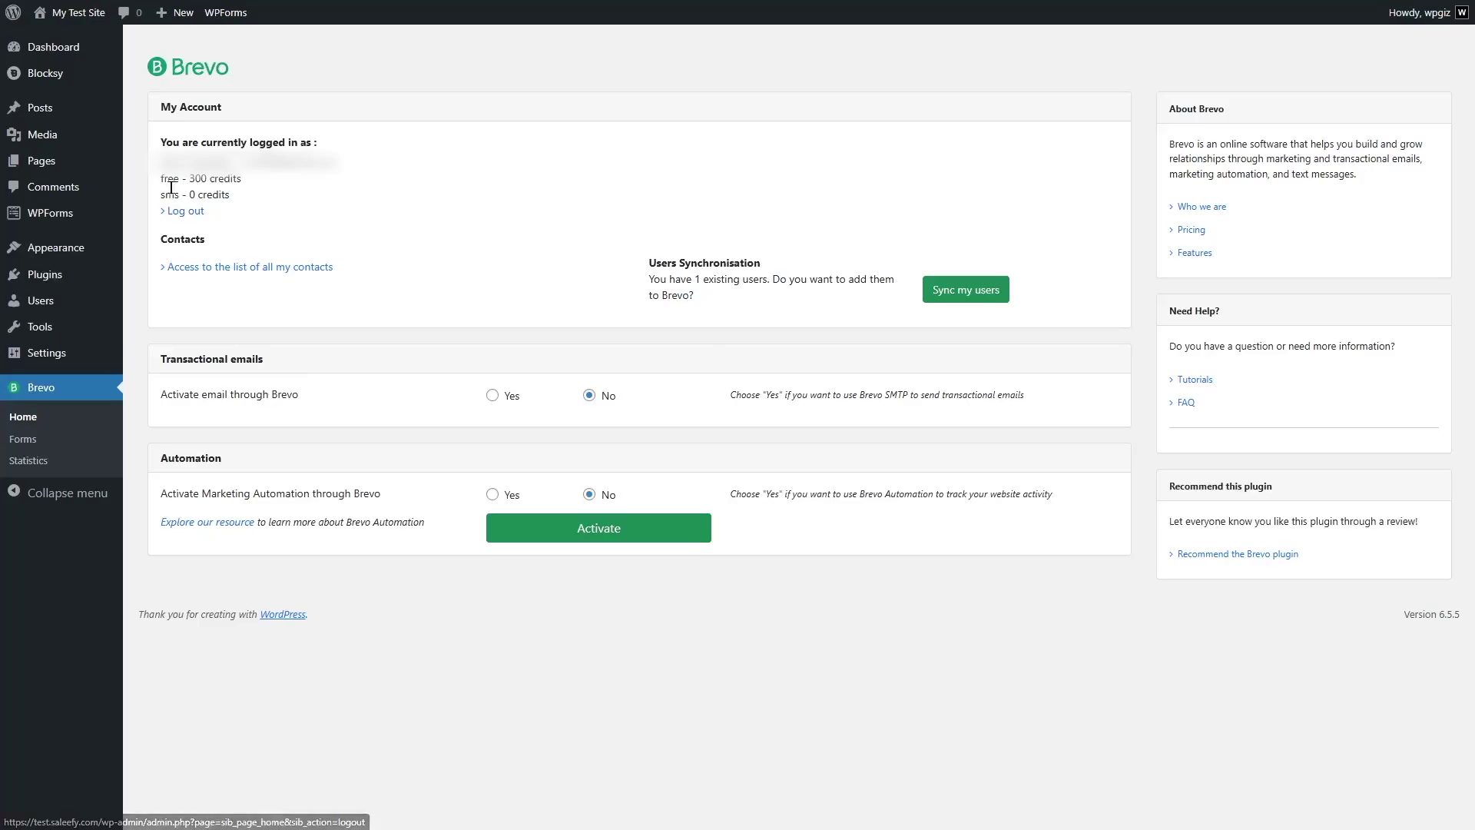
left_click_drag(159, 178, 248, 185)
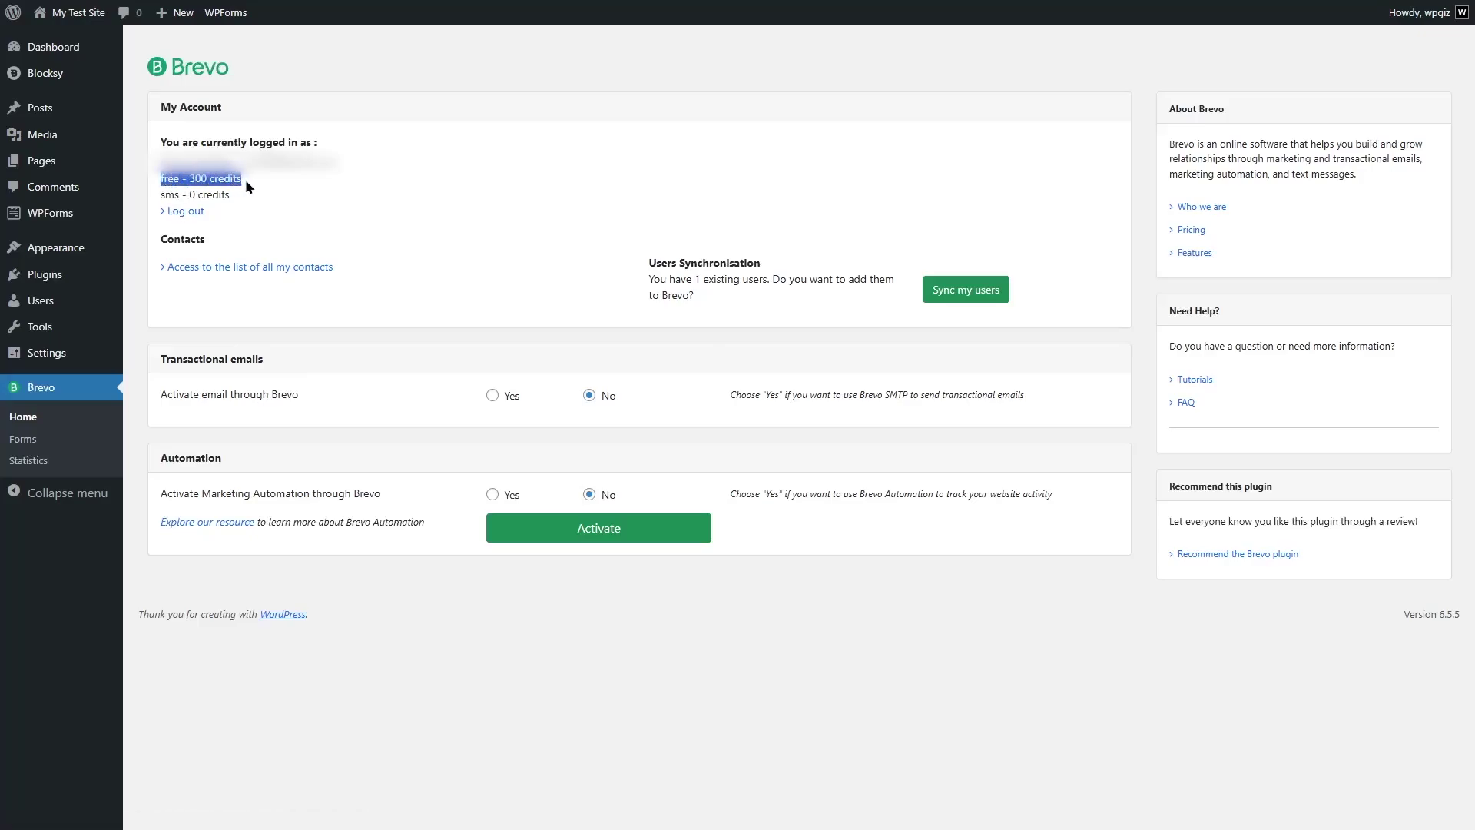
left_click(246, 178)
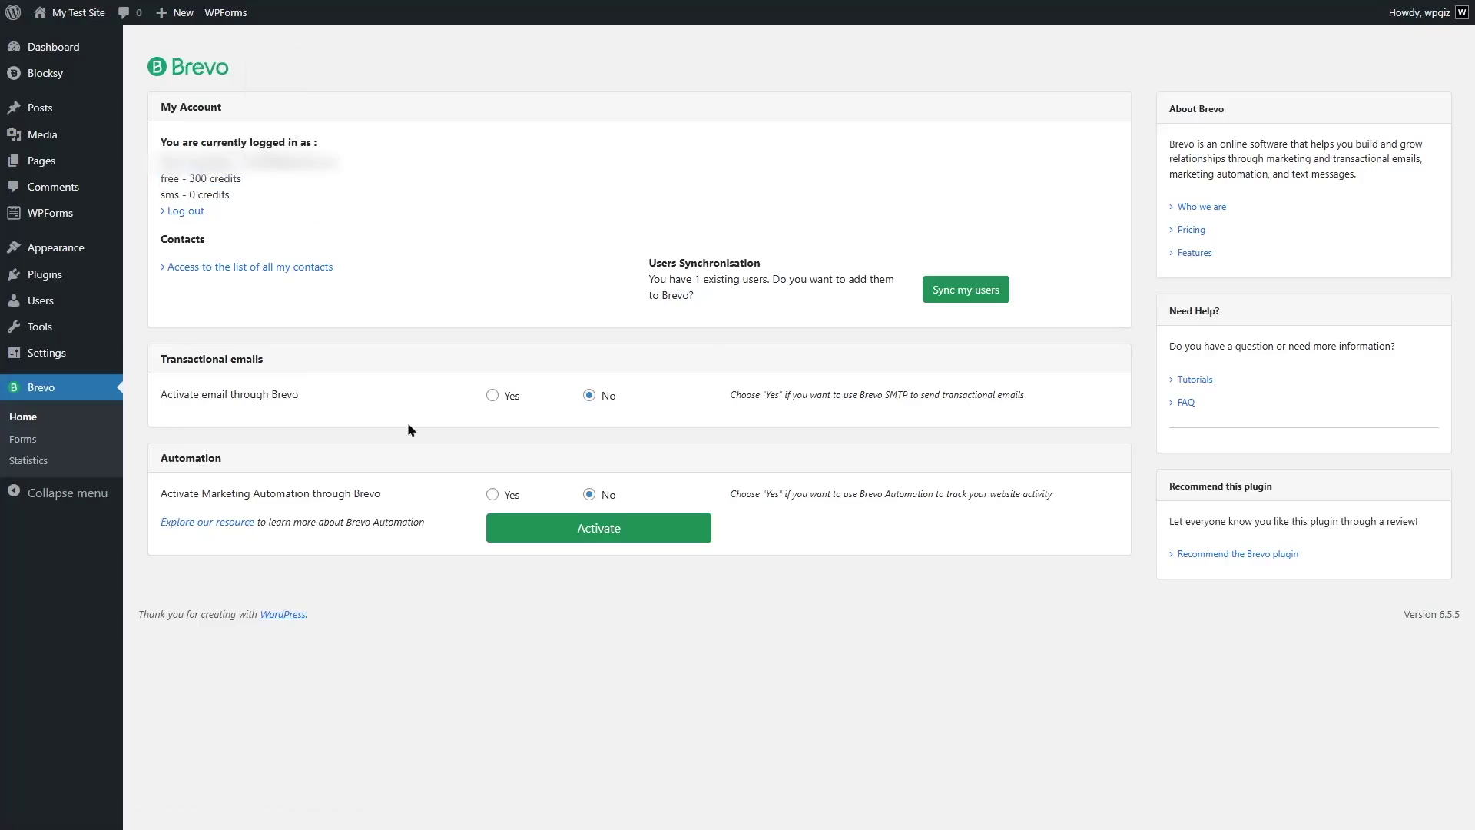
- Enable transactional emails and Marketing Automation through Brevo, and choose the account's email address as the sender
left_click(492, 397)
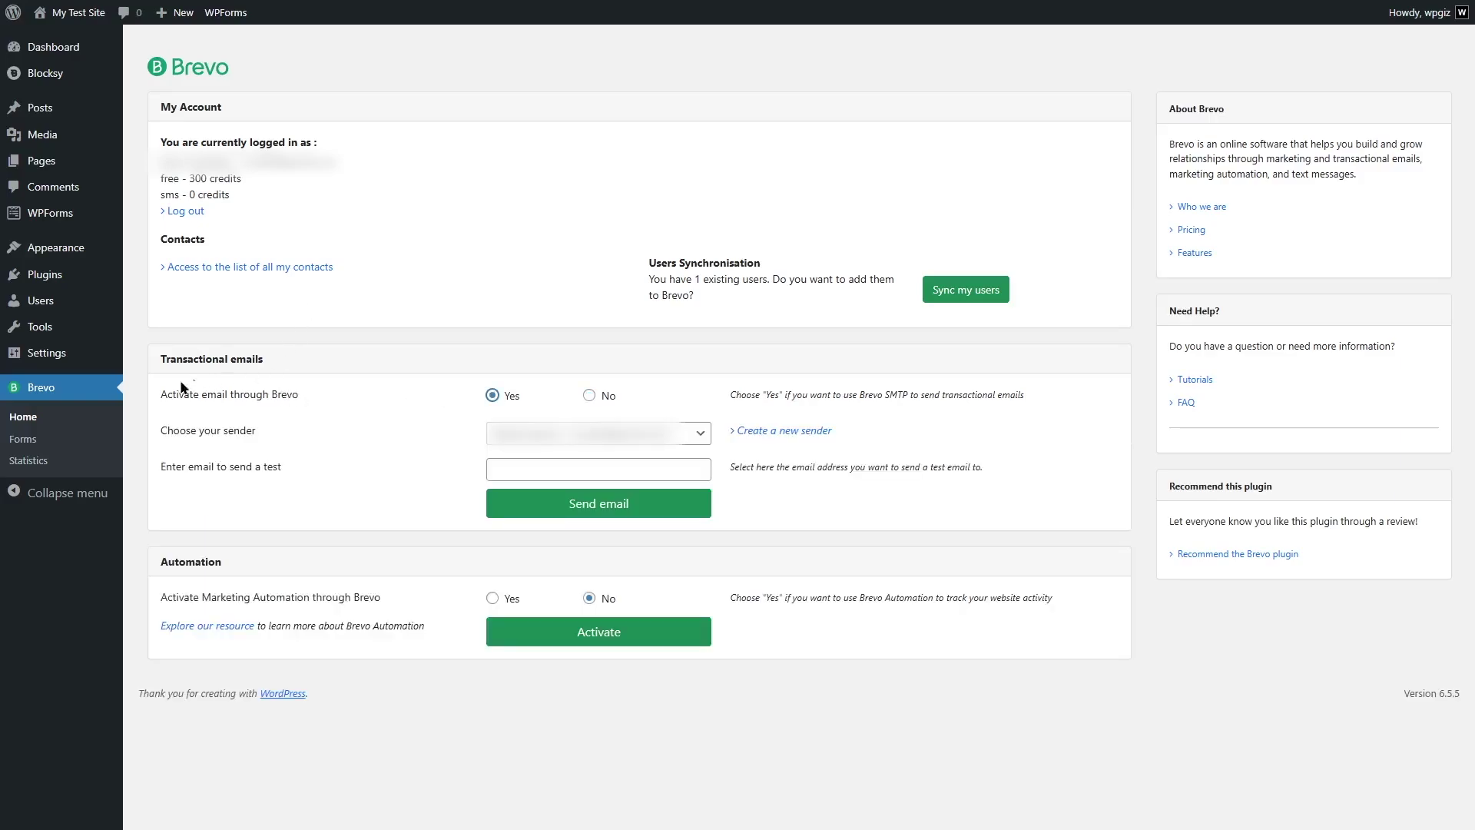
left_click(490, 600)
left_click(681, 436)
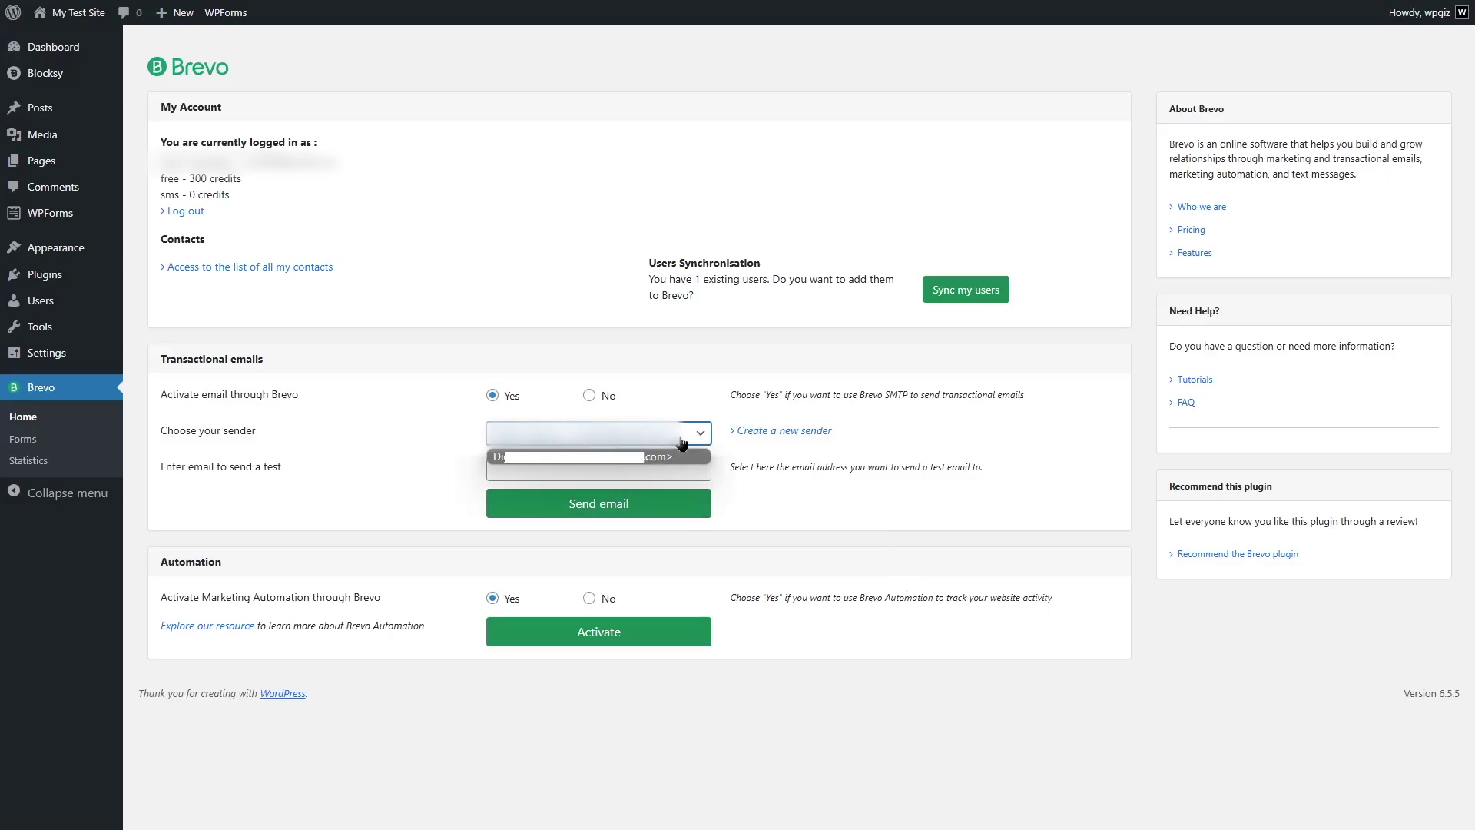
left_click(530, 460)
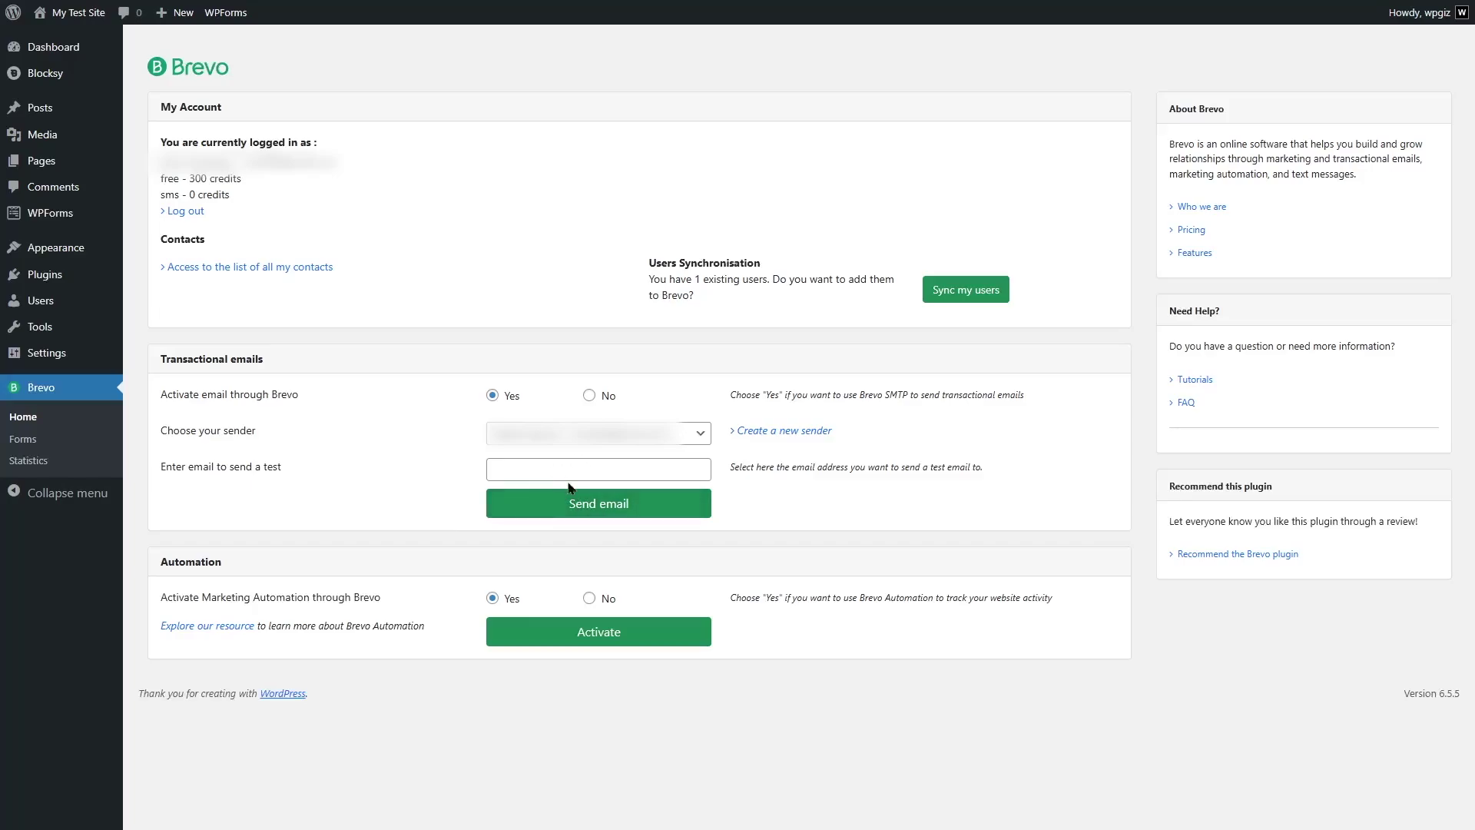
- Send a Brevo test email to the recipient's email address and return to the WordPress dashboard
left_click(601, 472)
key("ctrl+v")
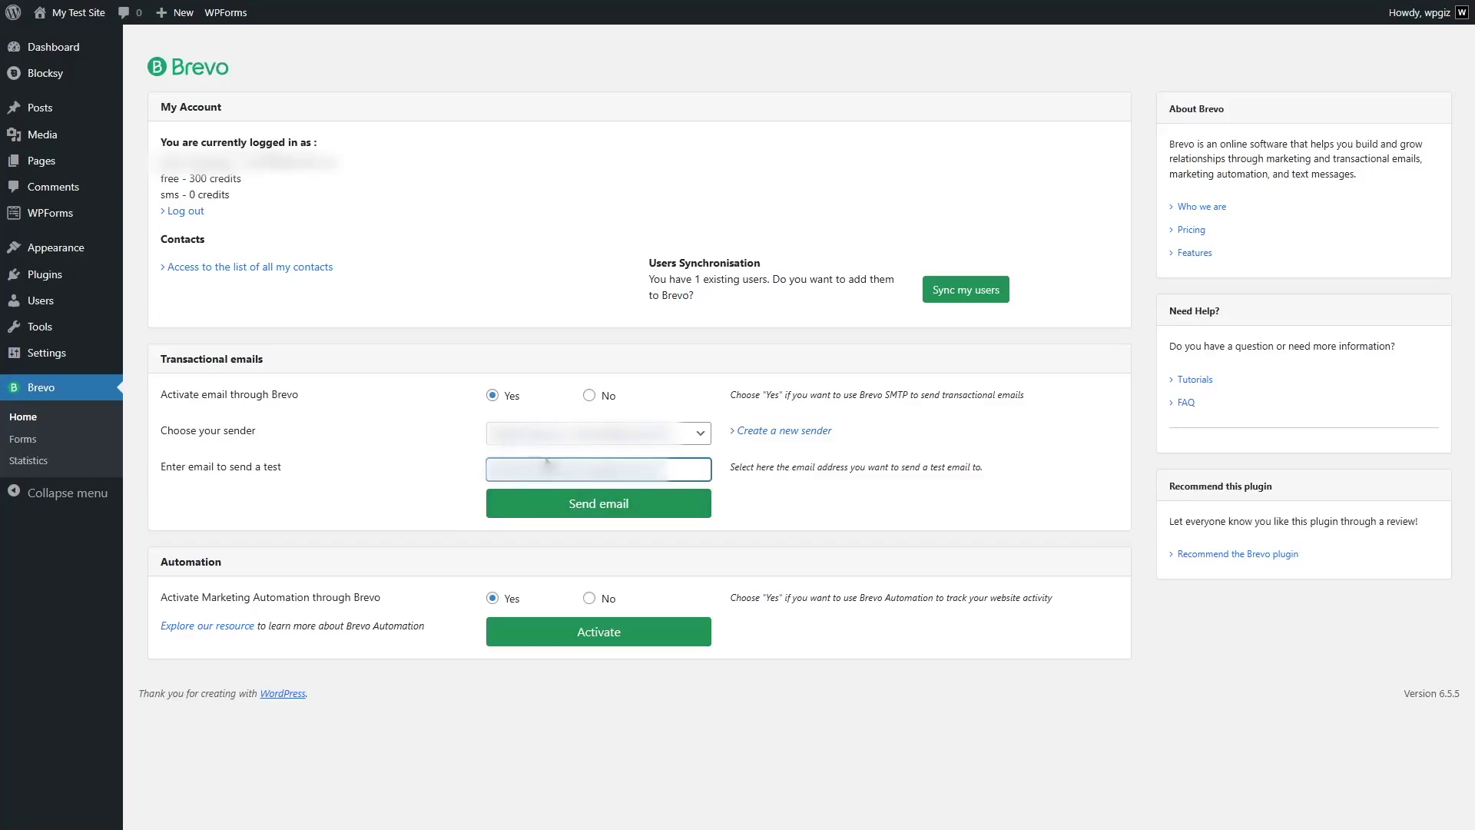
left_click(595, 512)
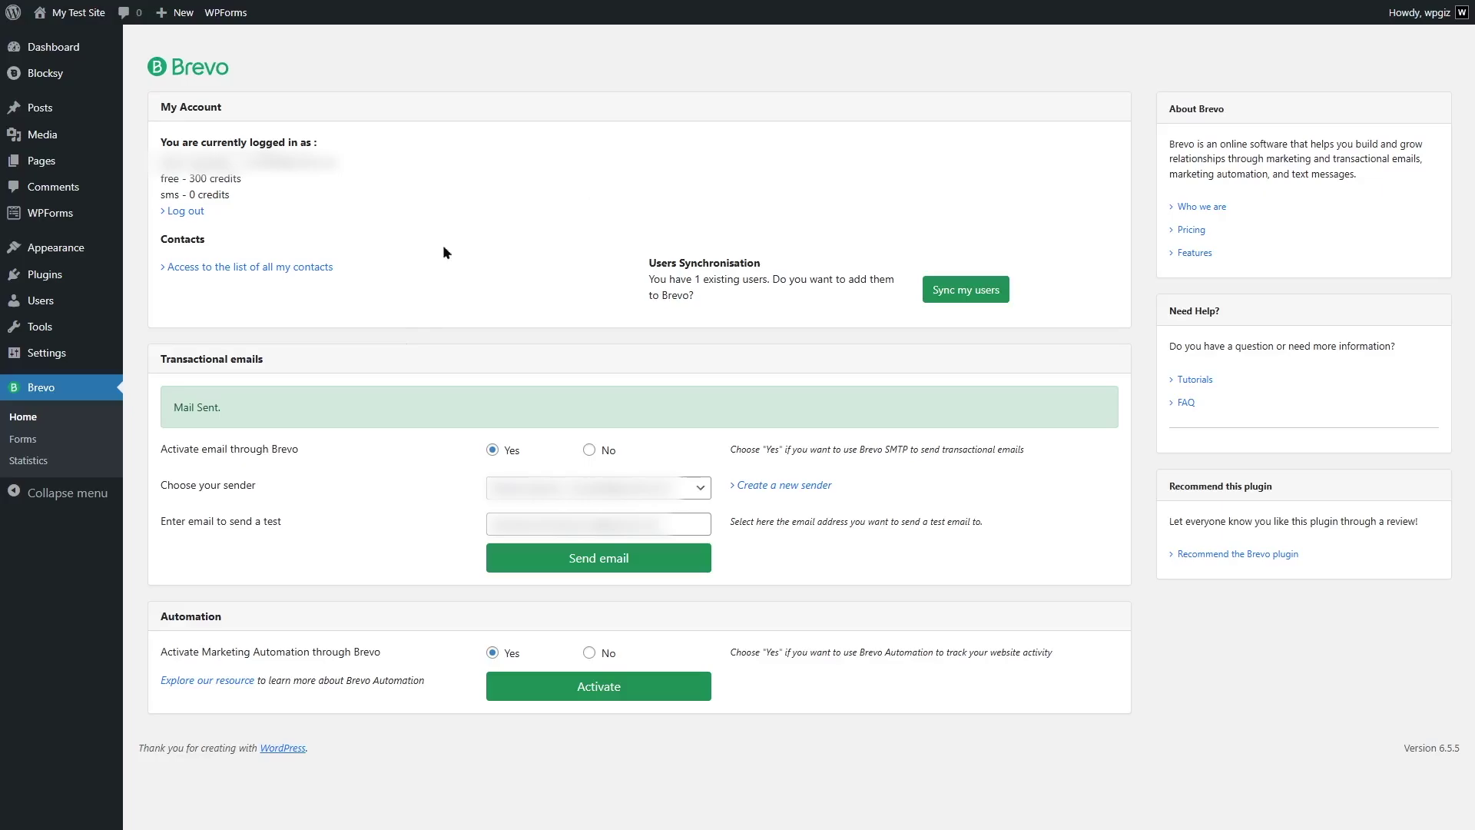
left_click(142, 49)
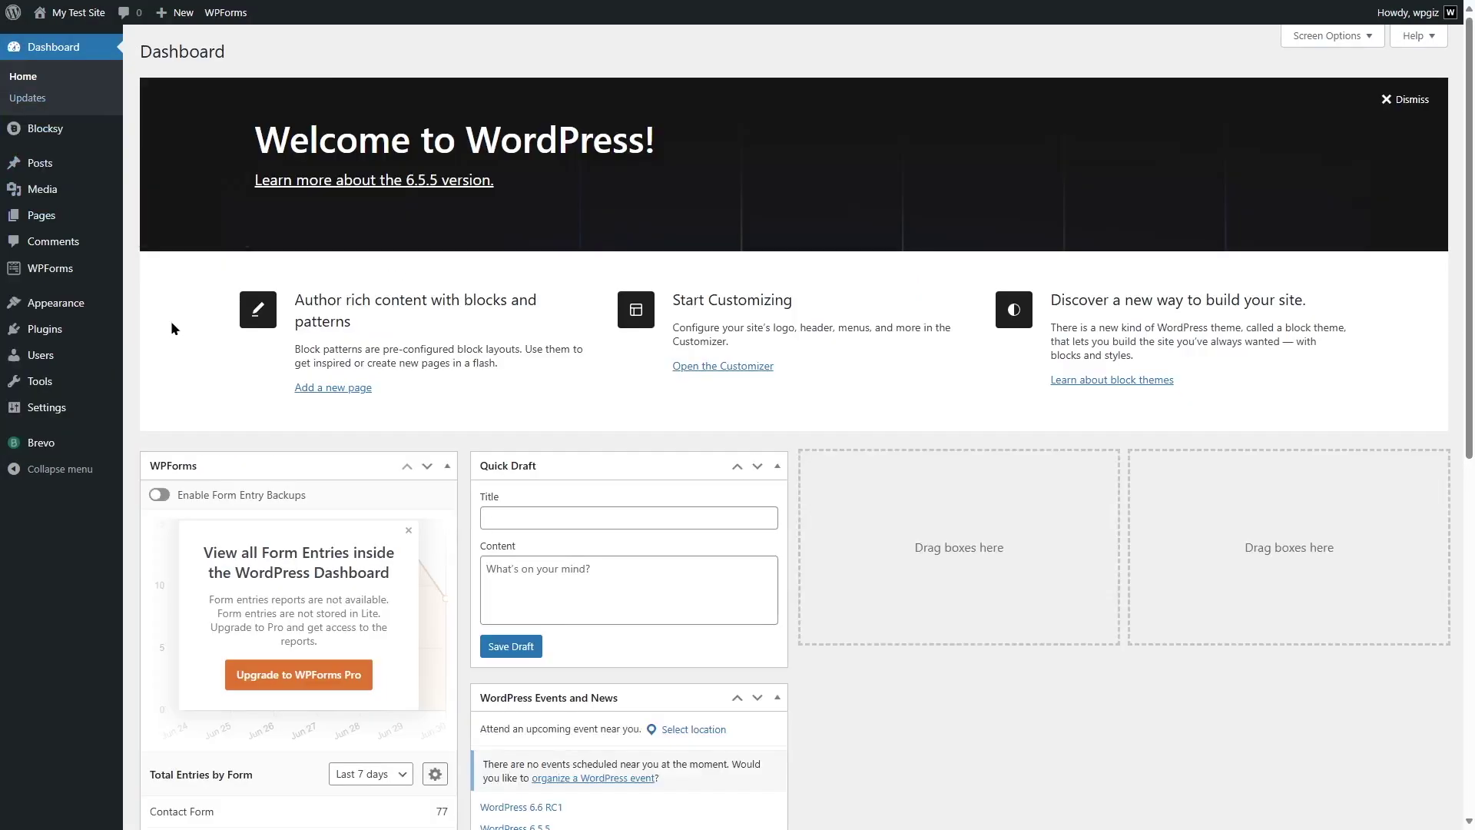